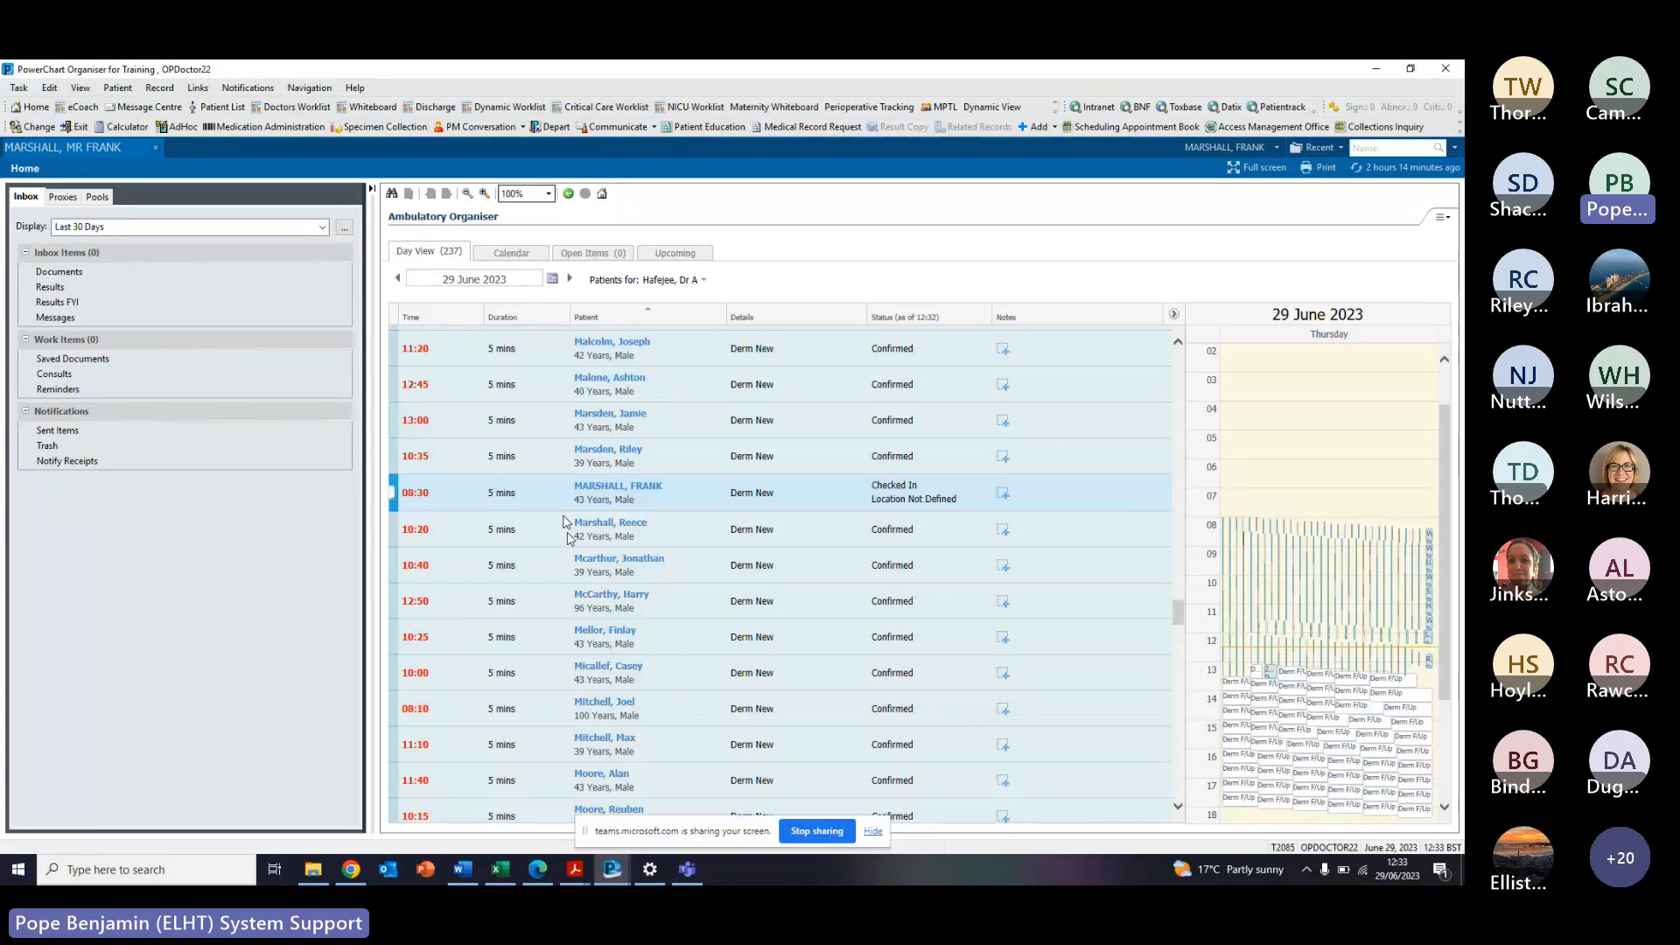
- Open the chart of the checked-in 08:30 patient, check the available views, and review the Outpatient view's sections
{"action": "mouse_move", "coordinate": [649, 493]}
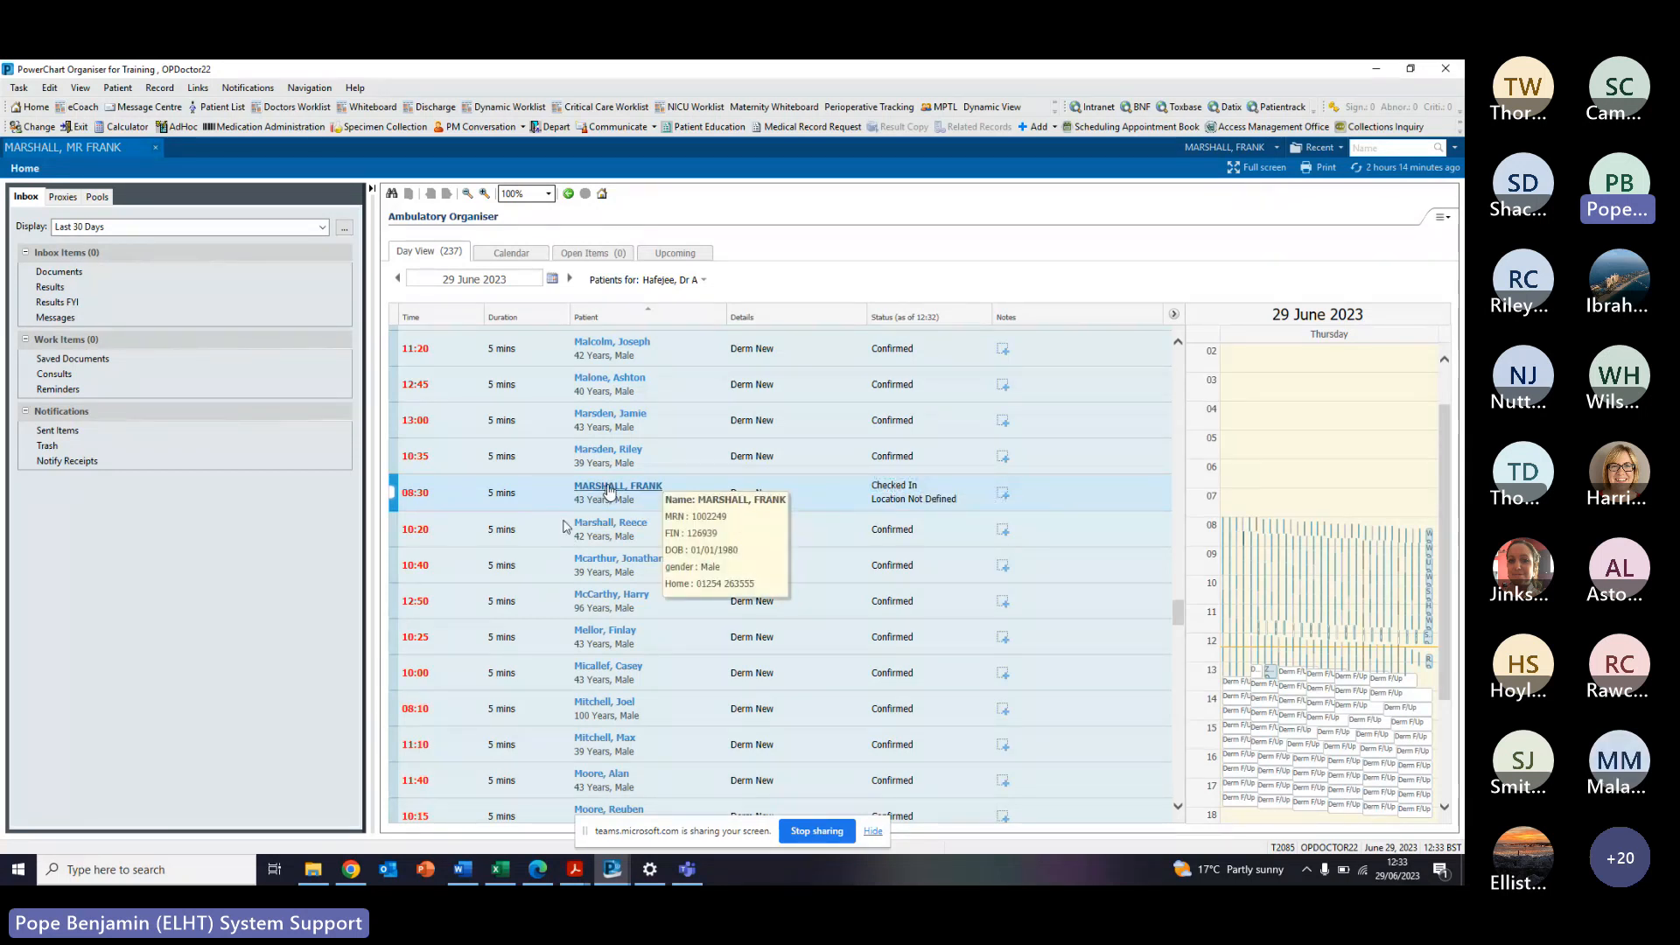
{"action": "left_click", "coordinate": [612, 487]}
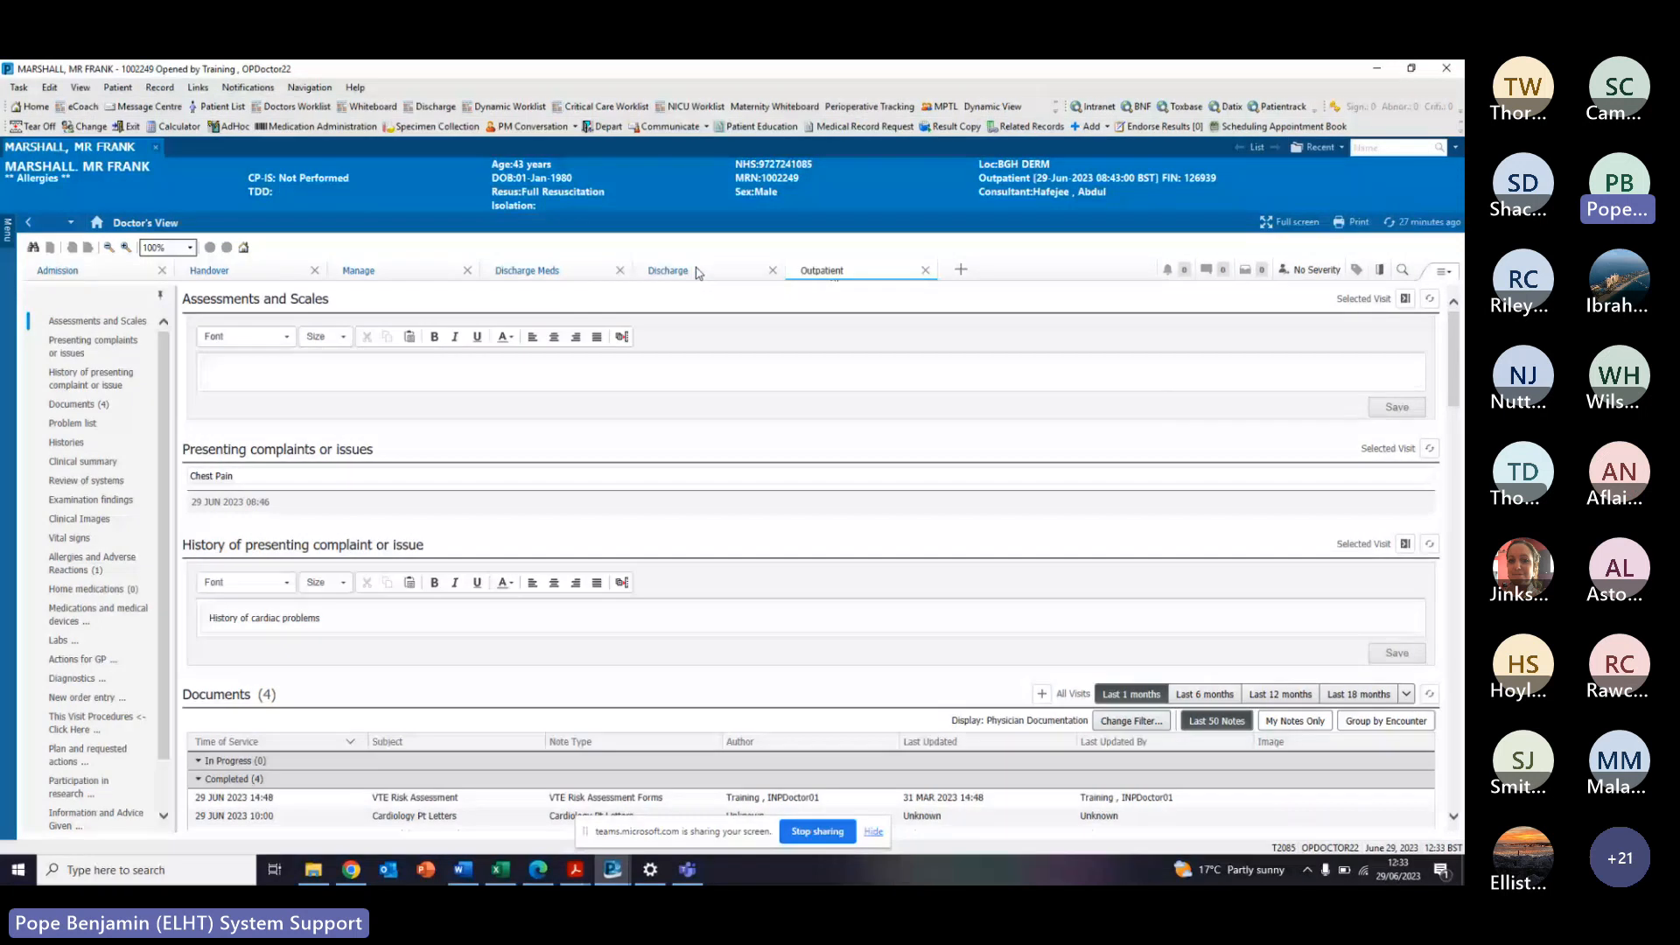
{"action": "left_click", "coordinate": [961, 271]}
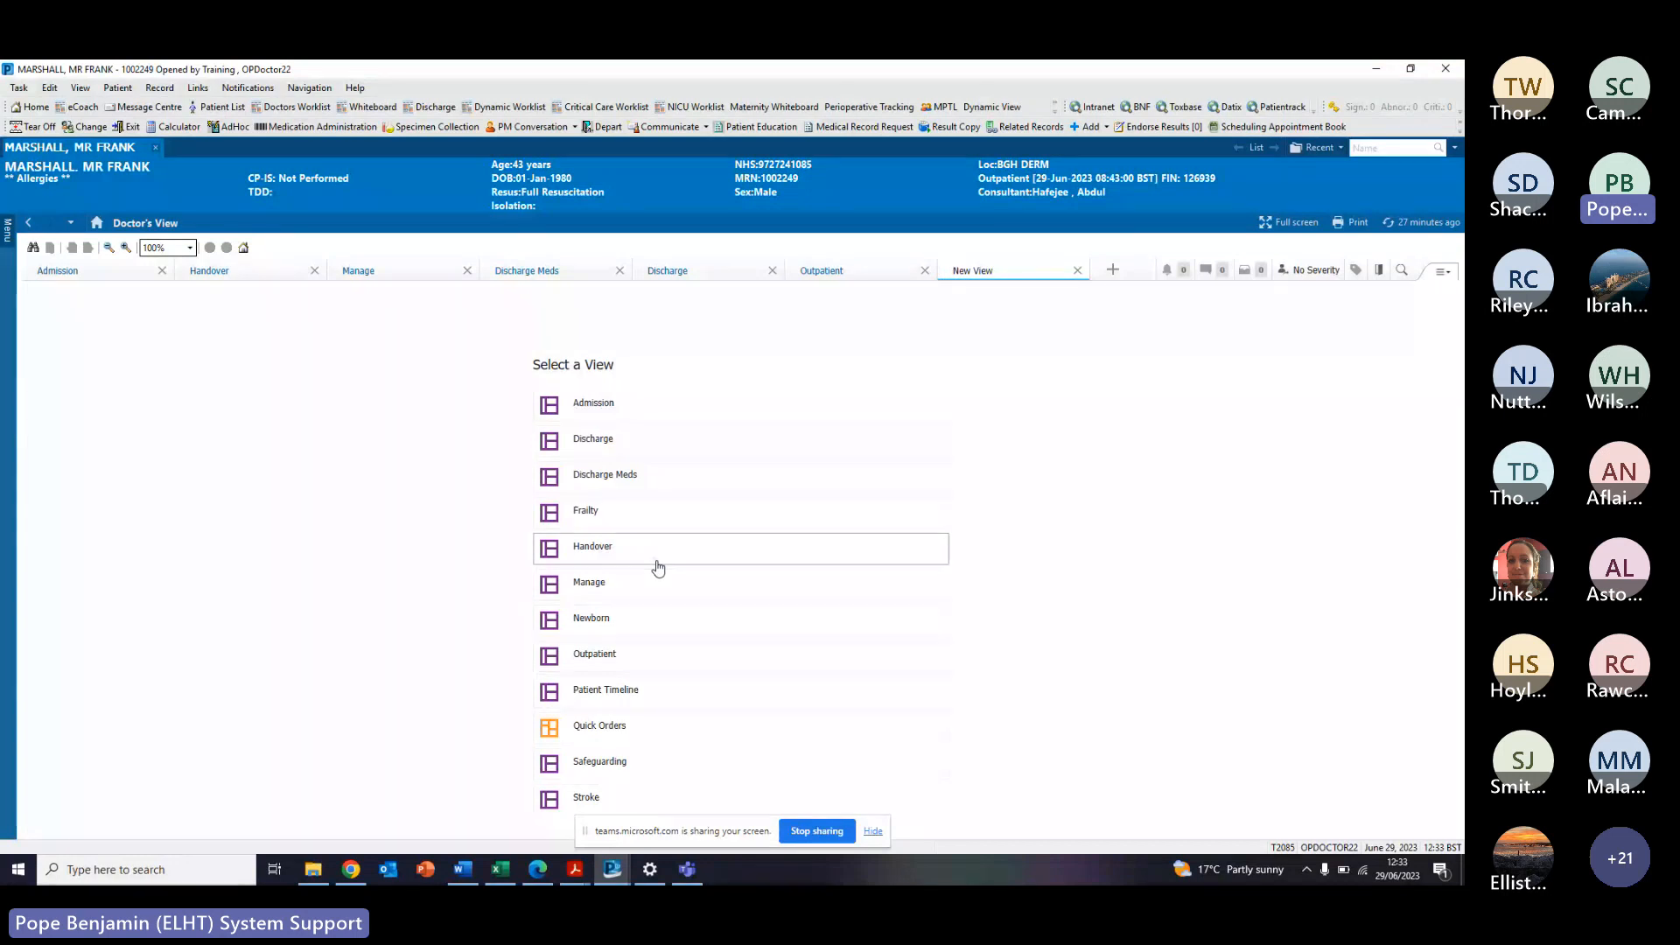
{"action": "left_click", "coordinate": [824, 272]}
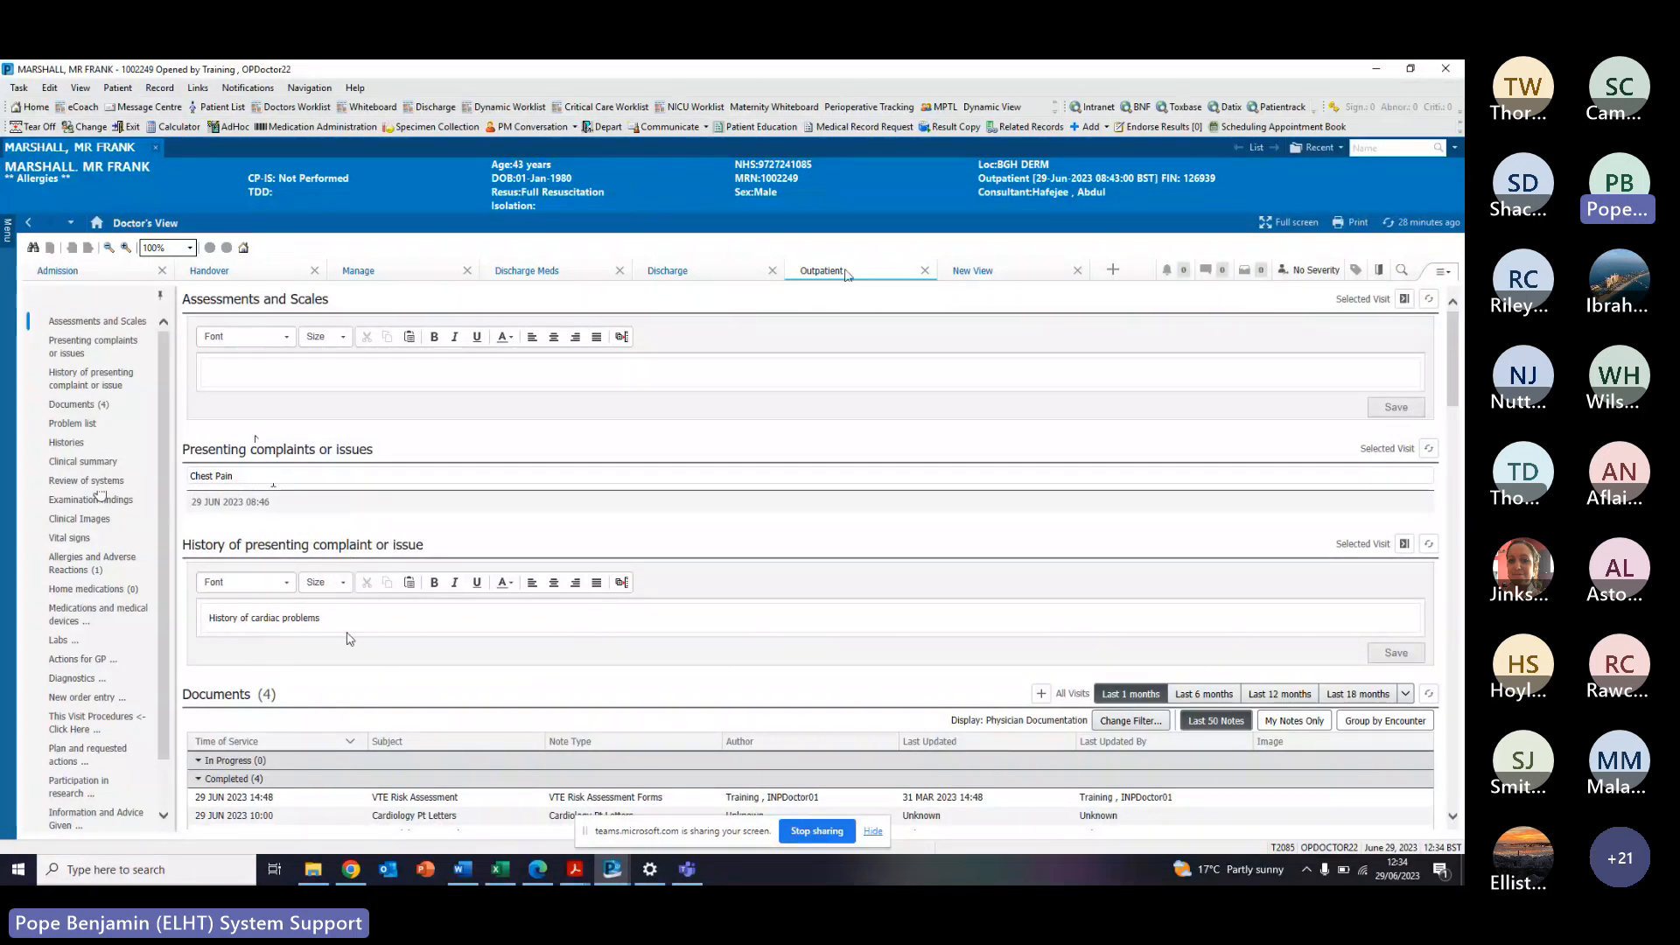
{"action": "scroll", "coordinate": [307, 628], "scroll_direction": "down", "scroll_amount": 3}
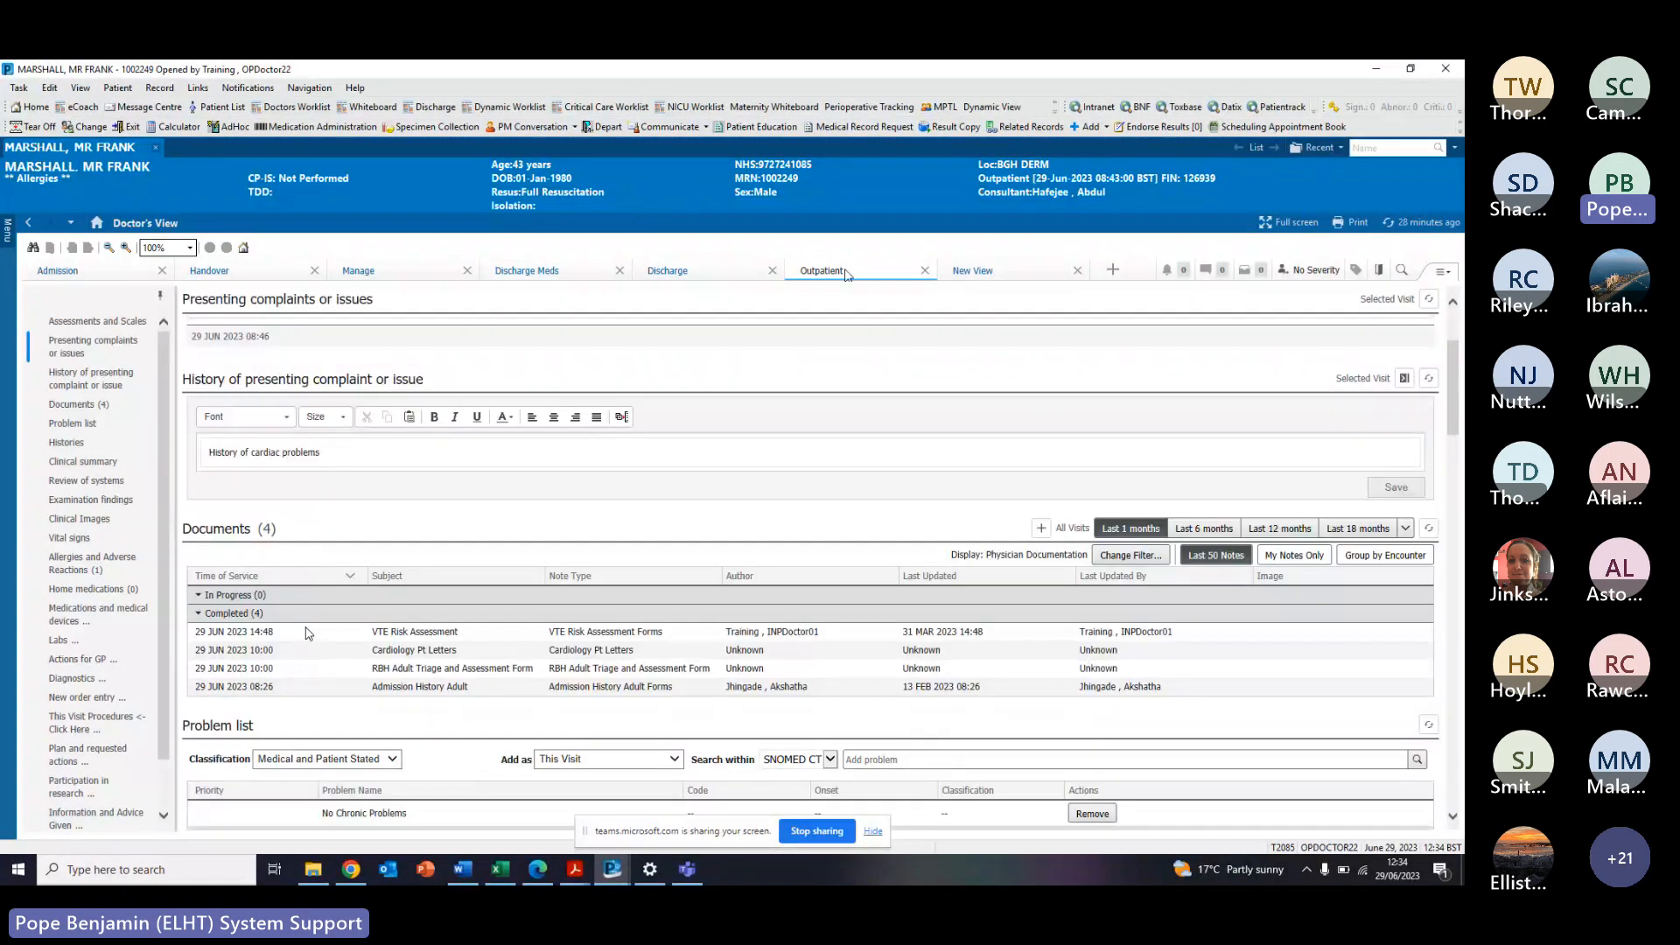
{"action": "scroll", "coordinate": [307, 632], "scroll_direction": "down", "scroll_amount": 3}
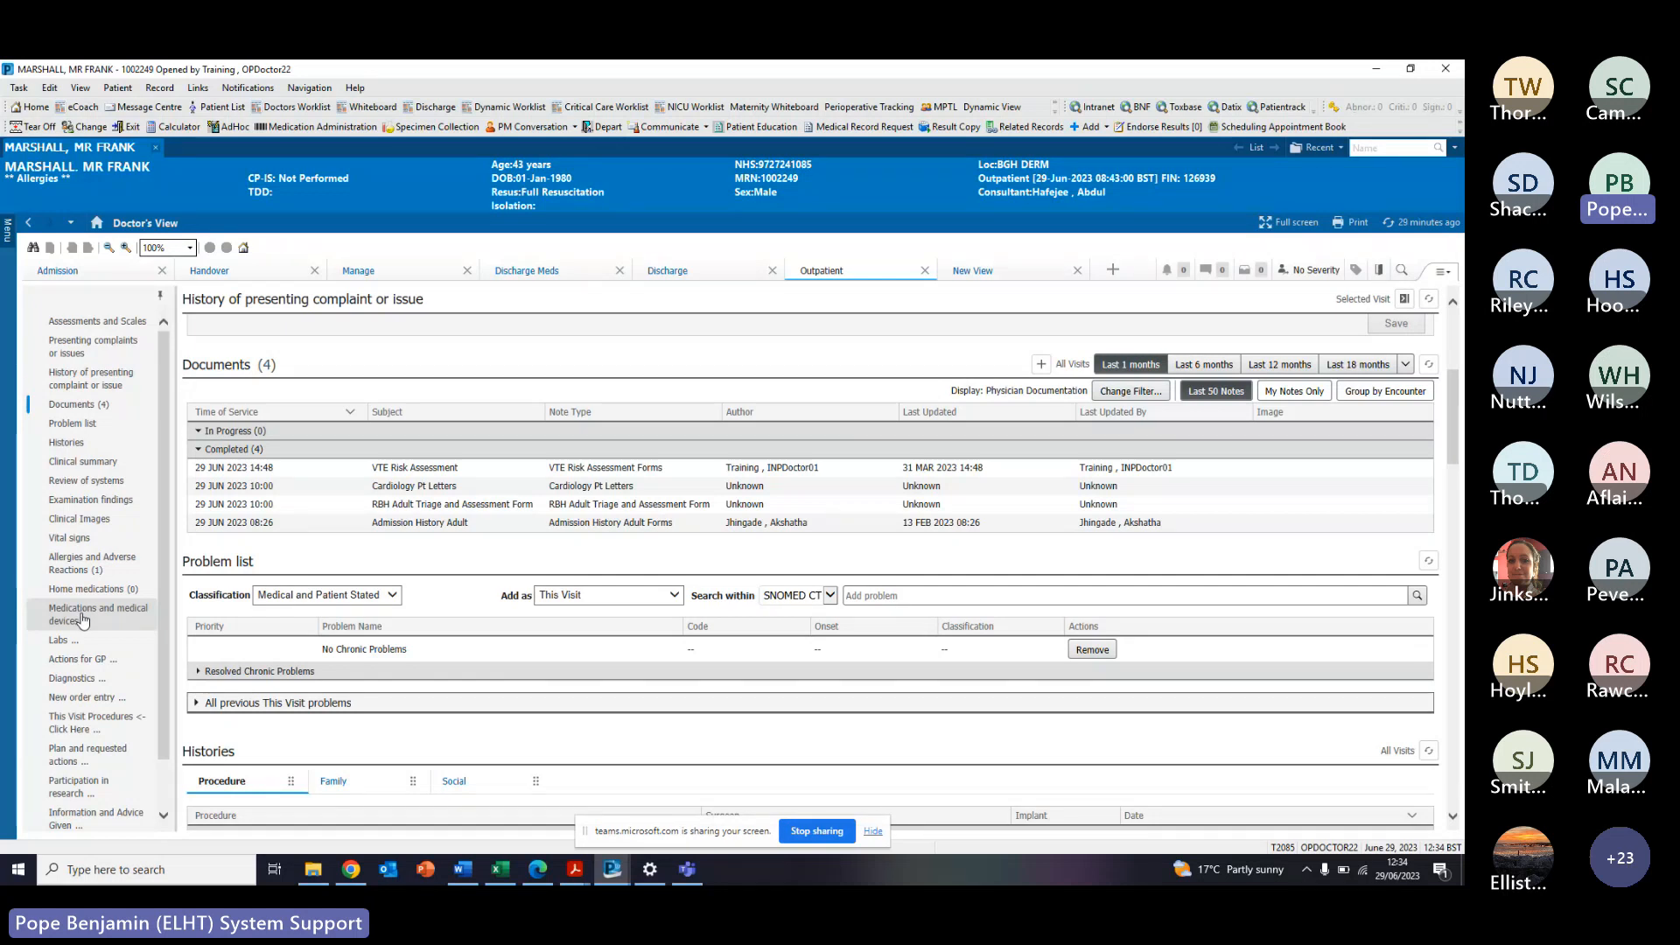
- Search New order entry for "f/up" and add the Derm F/Up order
{"action": "left_click", "coordinate": [100, 700]}
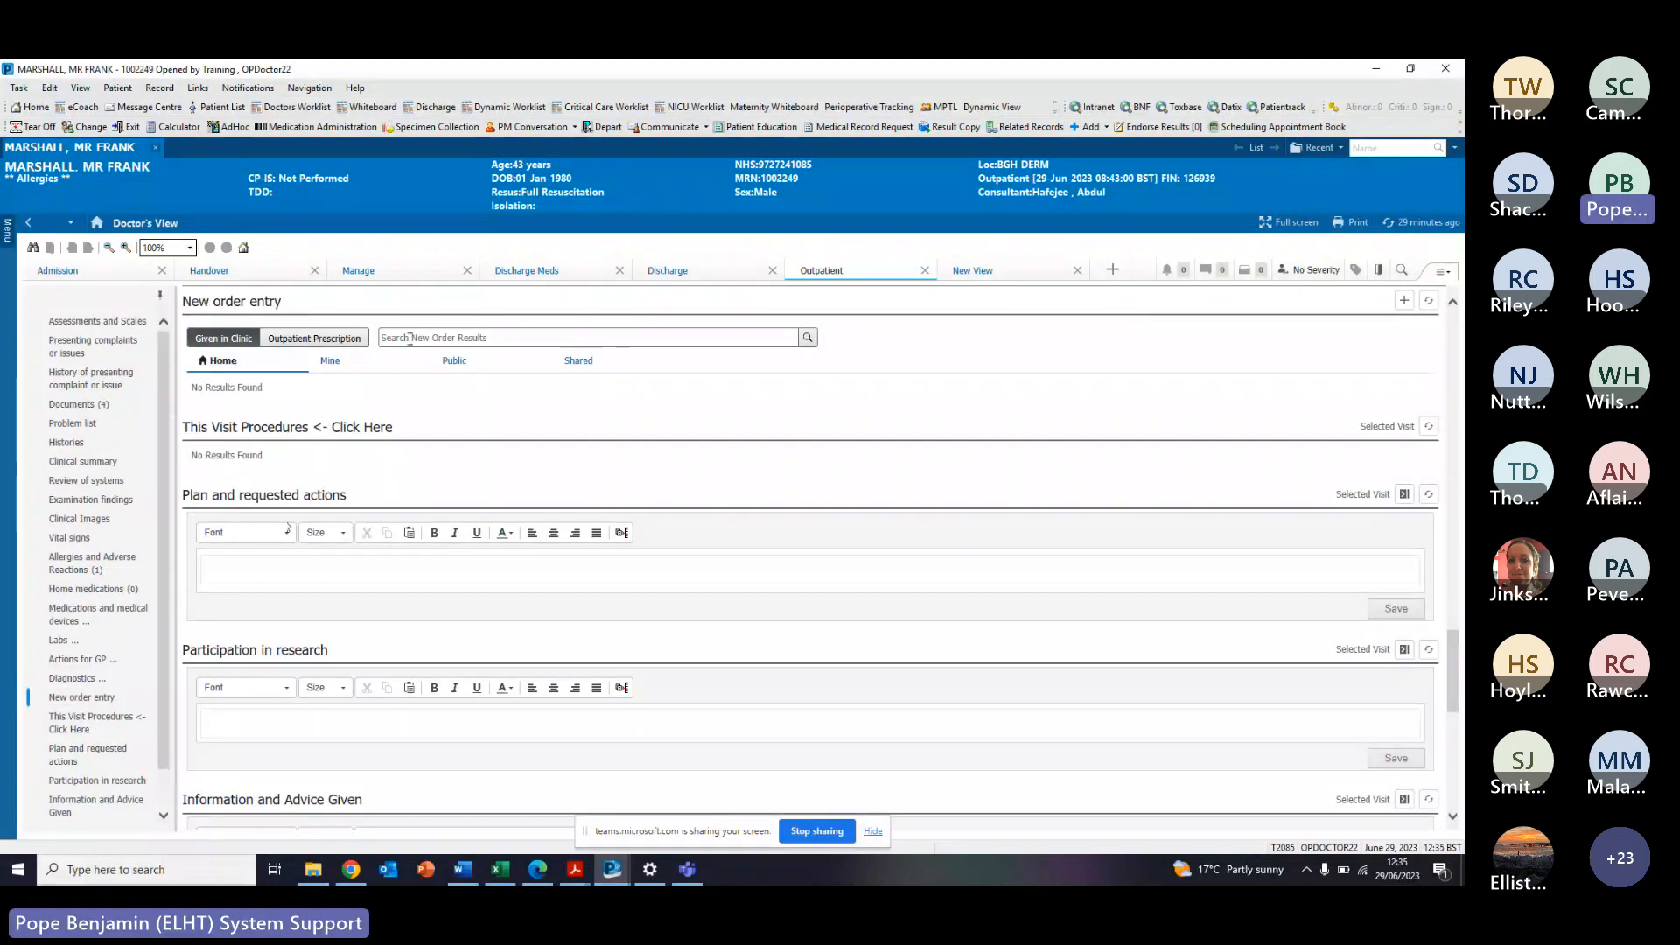
{"action": "left_click", "coordinate": [521, 337]}
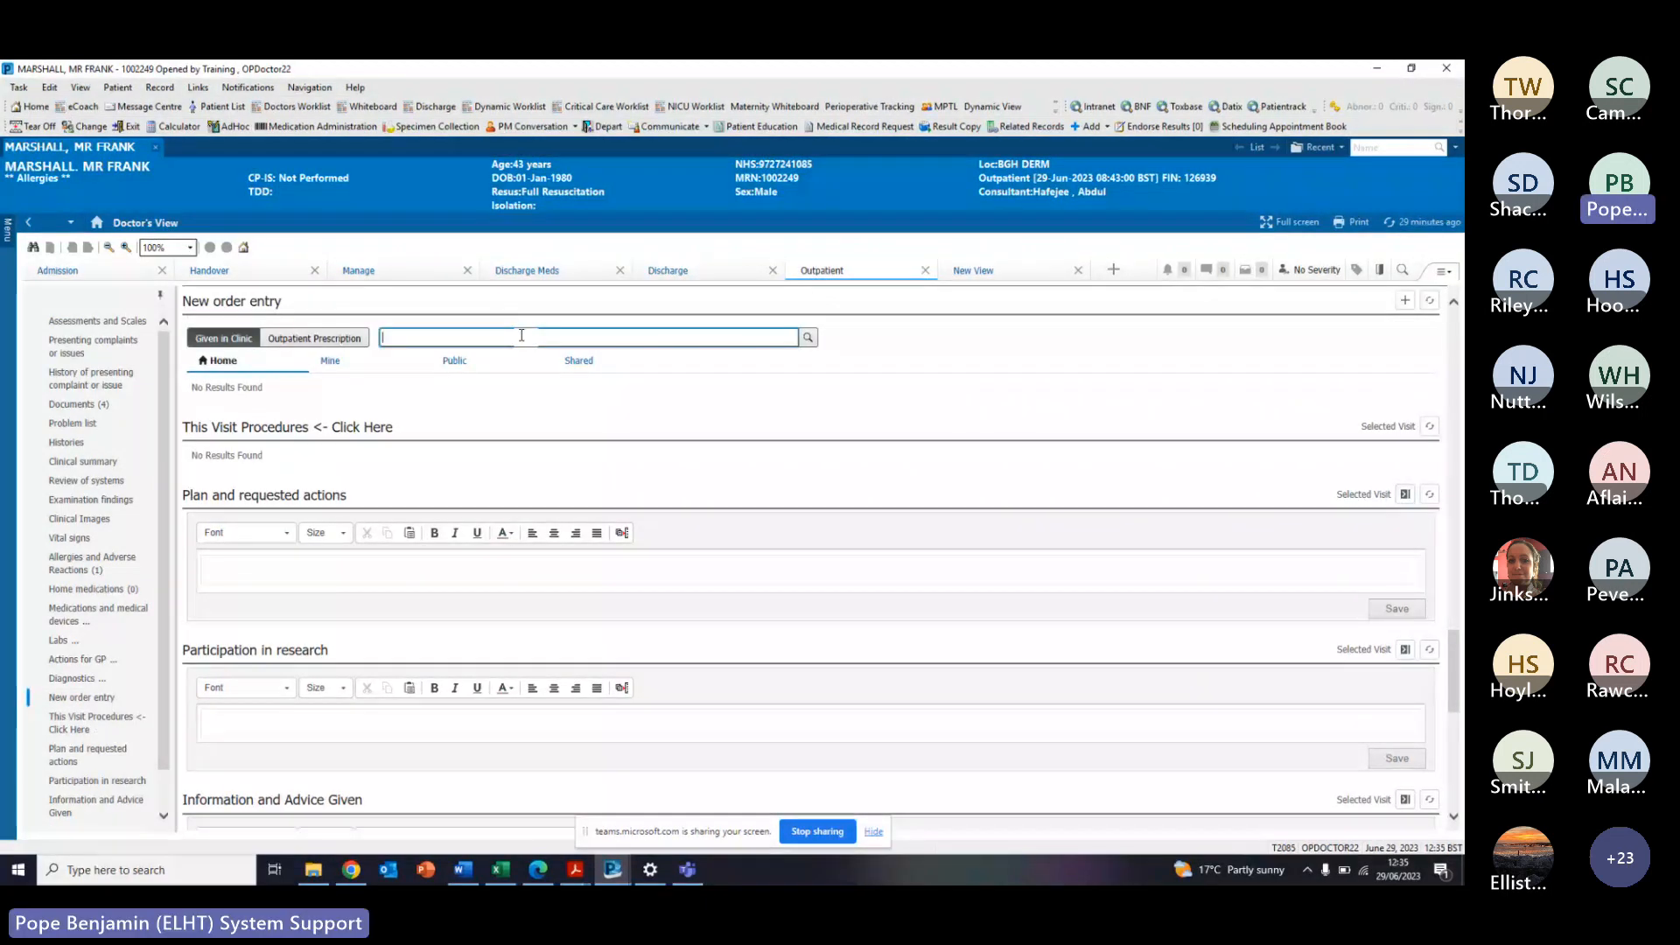
{"action": "type", "text": "f"}
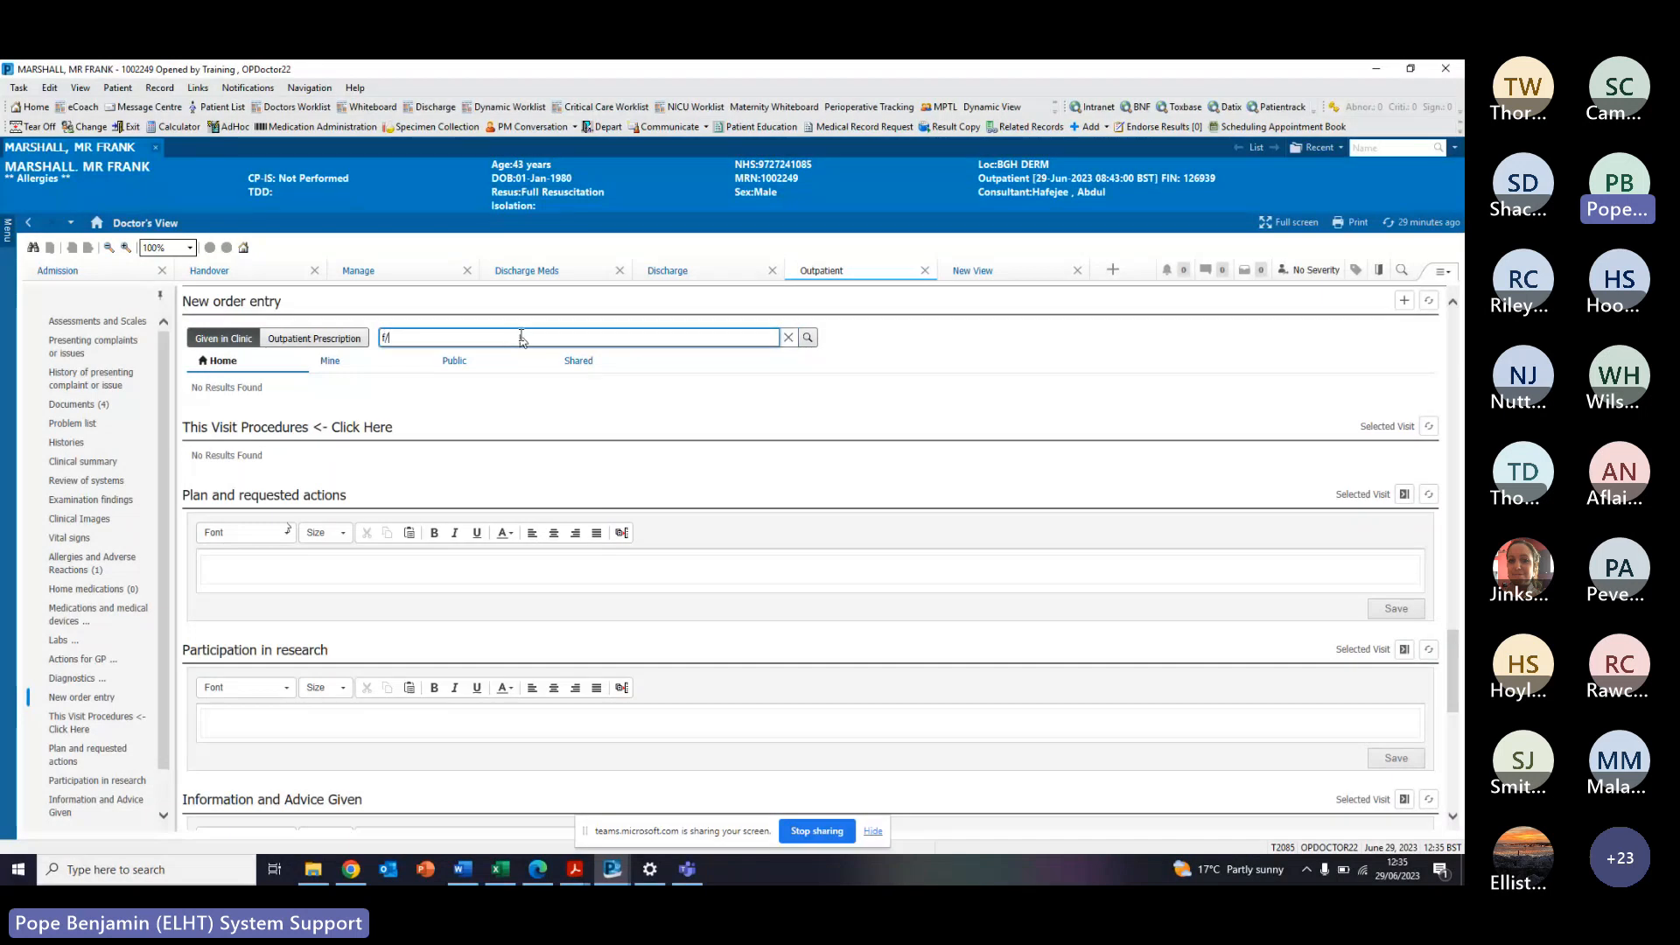
{"action": "type", "text": "/up"}
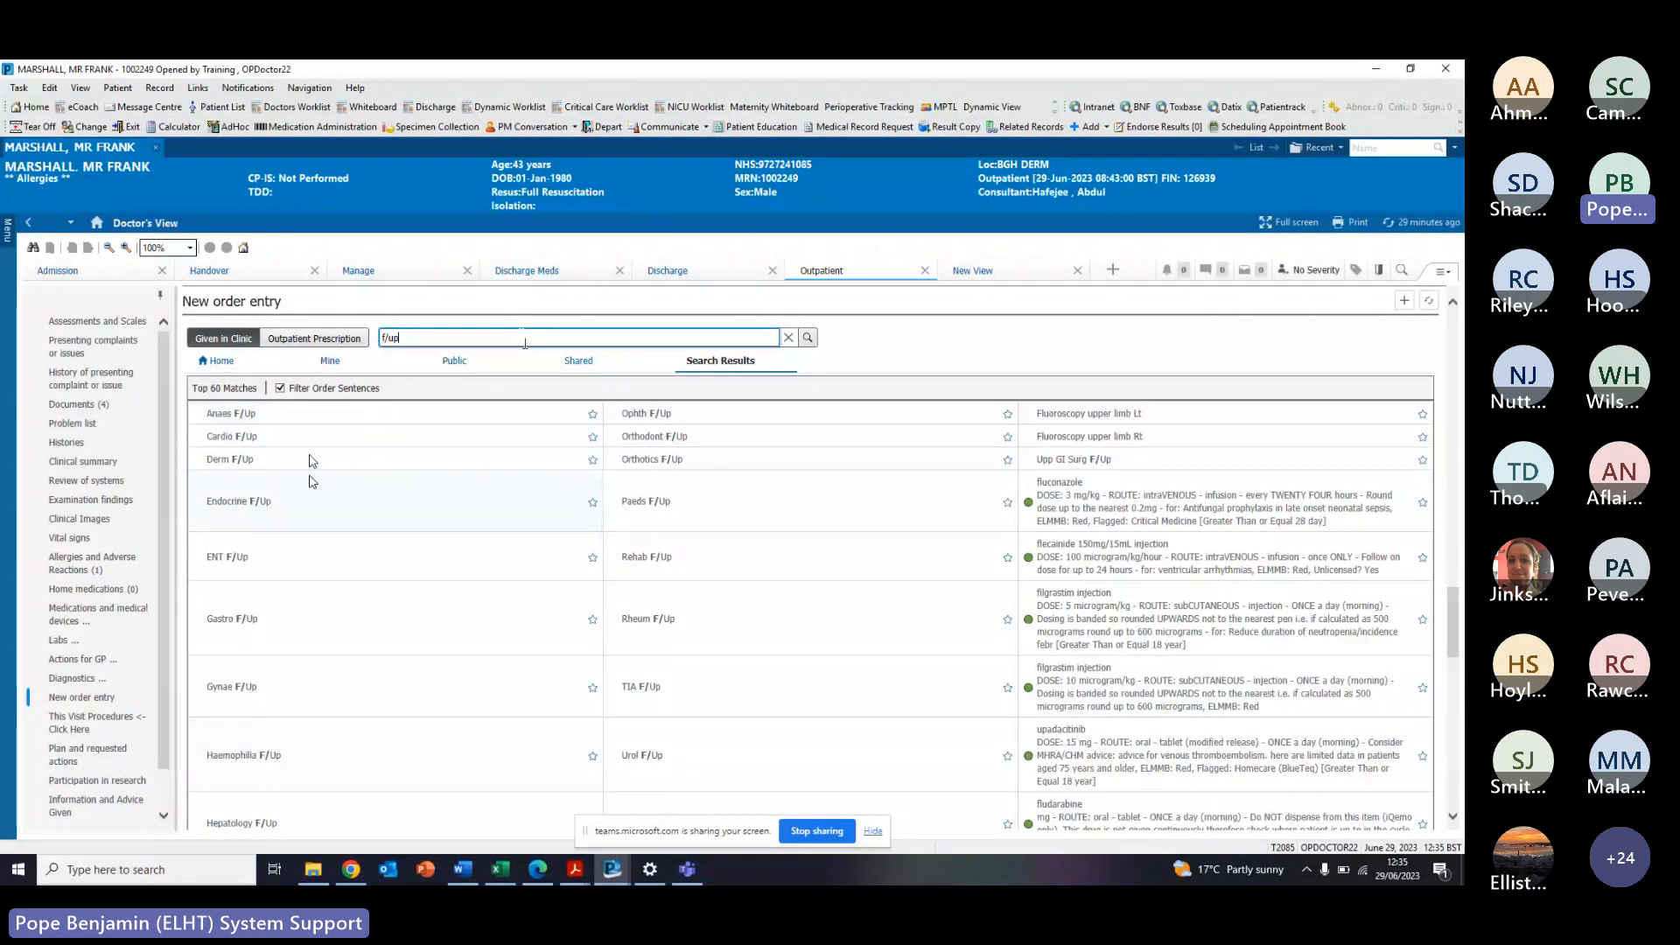
{"action": "left_click", "coordinate": [281, 455]}
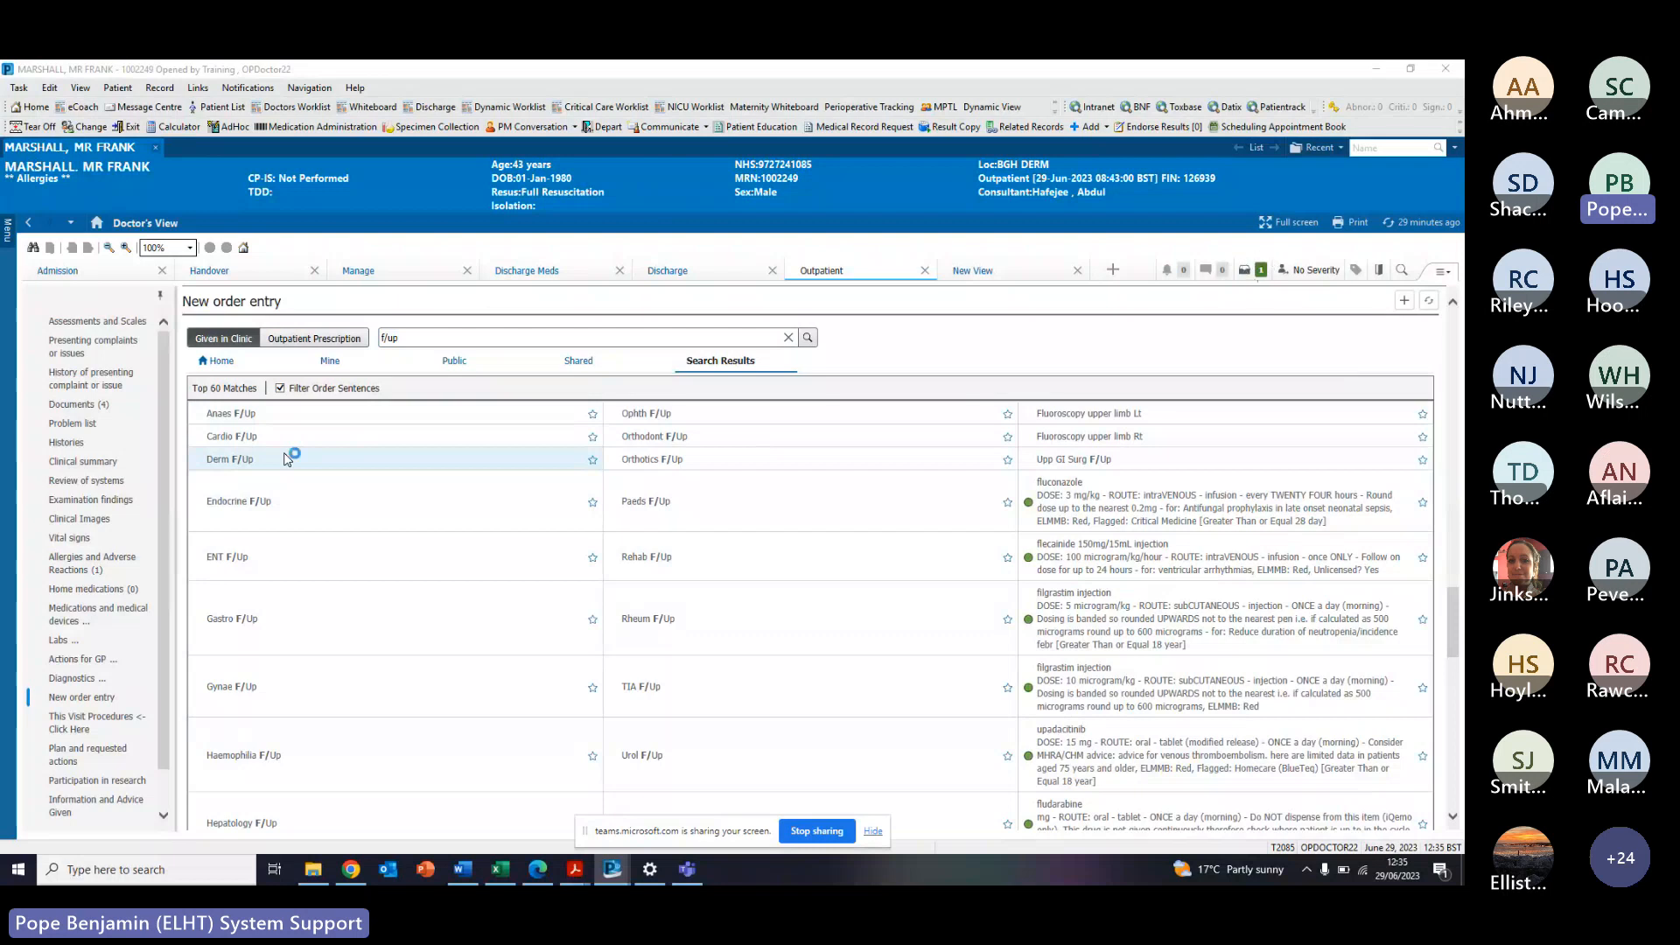
- Modify the pending Derm F/Up order's details, setting the priority to Routine and the RAG status to Green
{"action": "left_click", "coordinate": [1261, 271]}
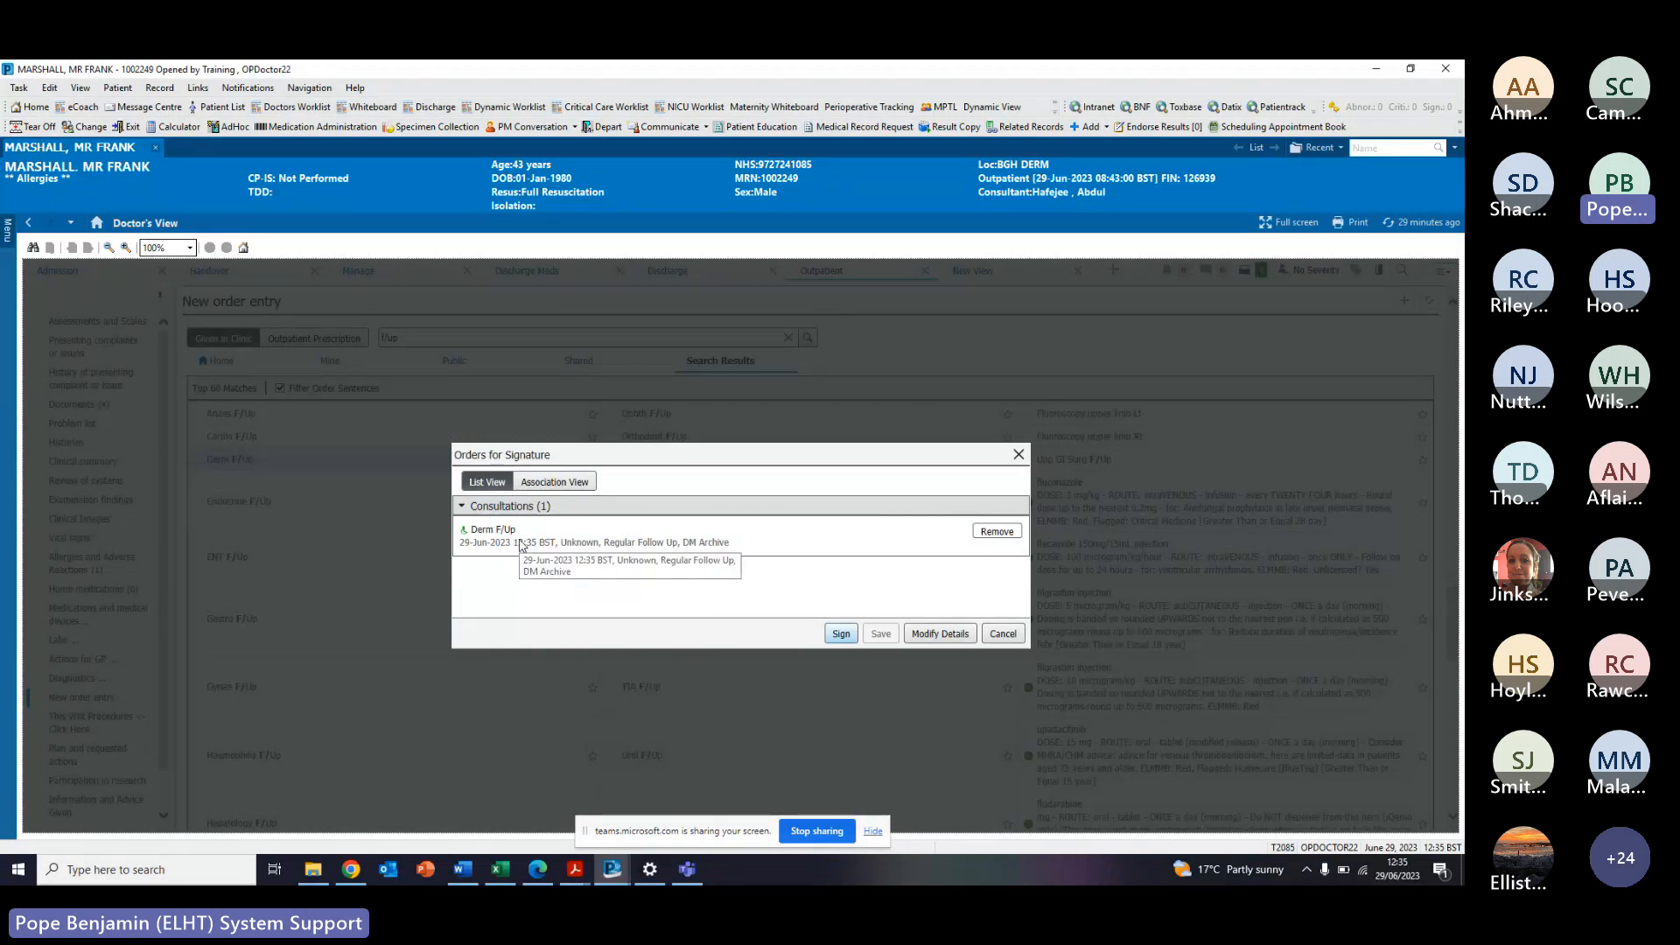
{"action": "left_click", "coordinate": [952, 636]}
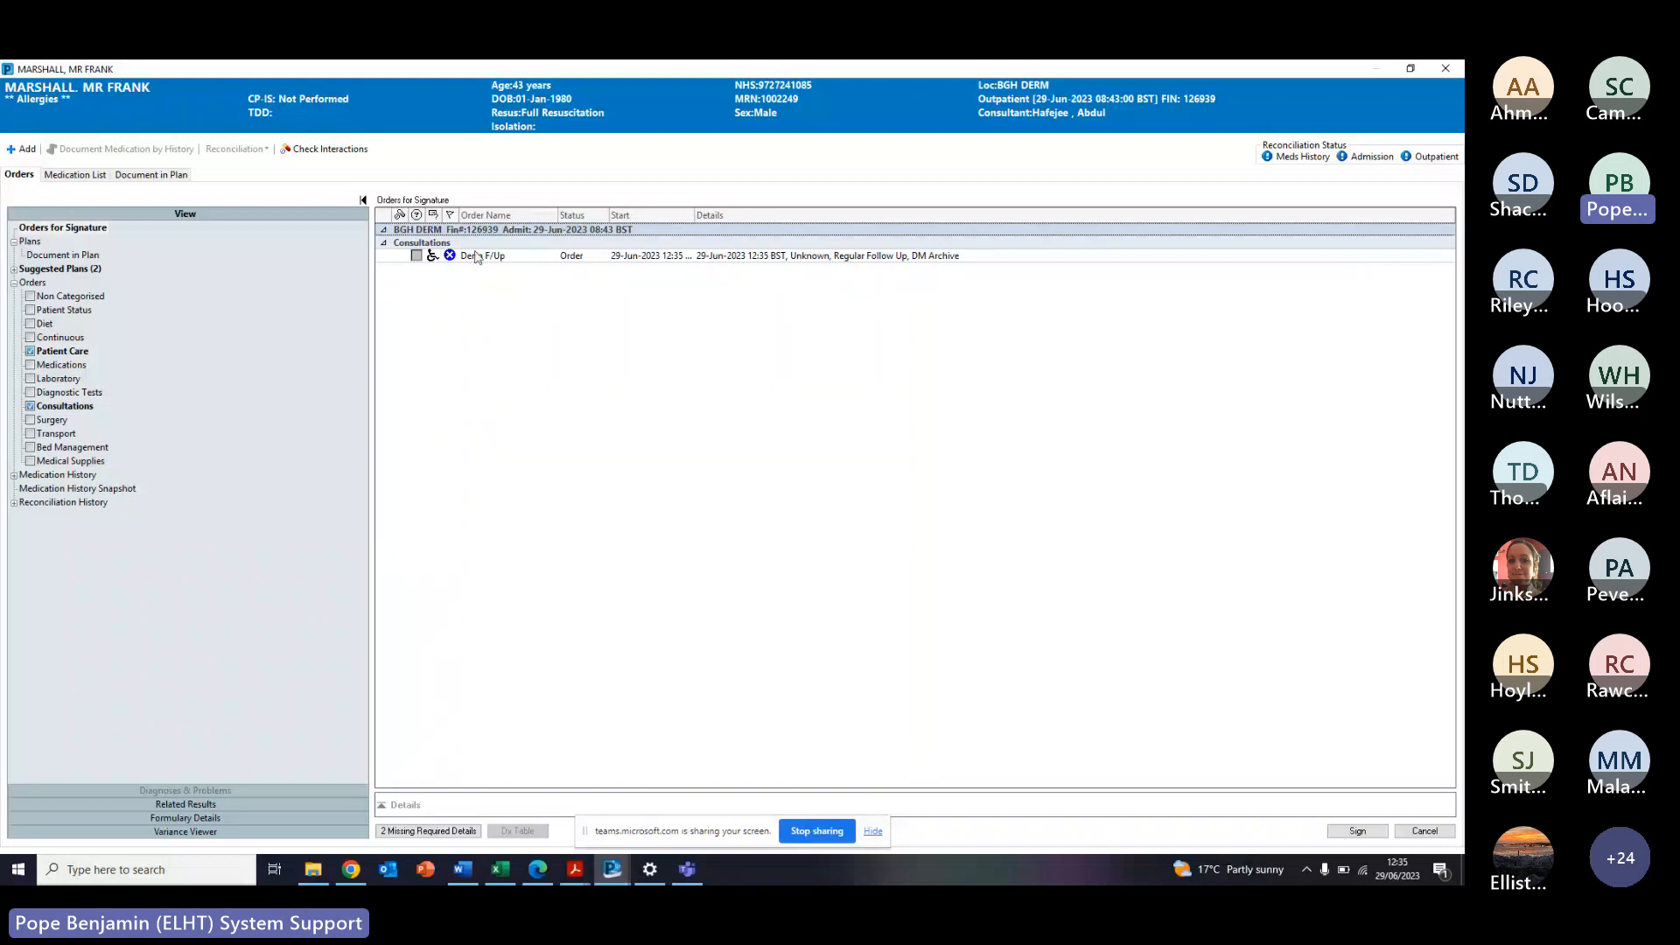
{"action": "mouse_move", "coordinate": [451, 255]}
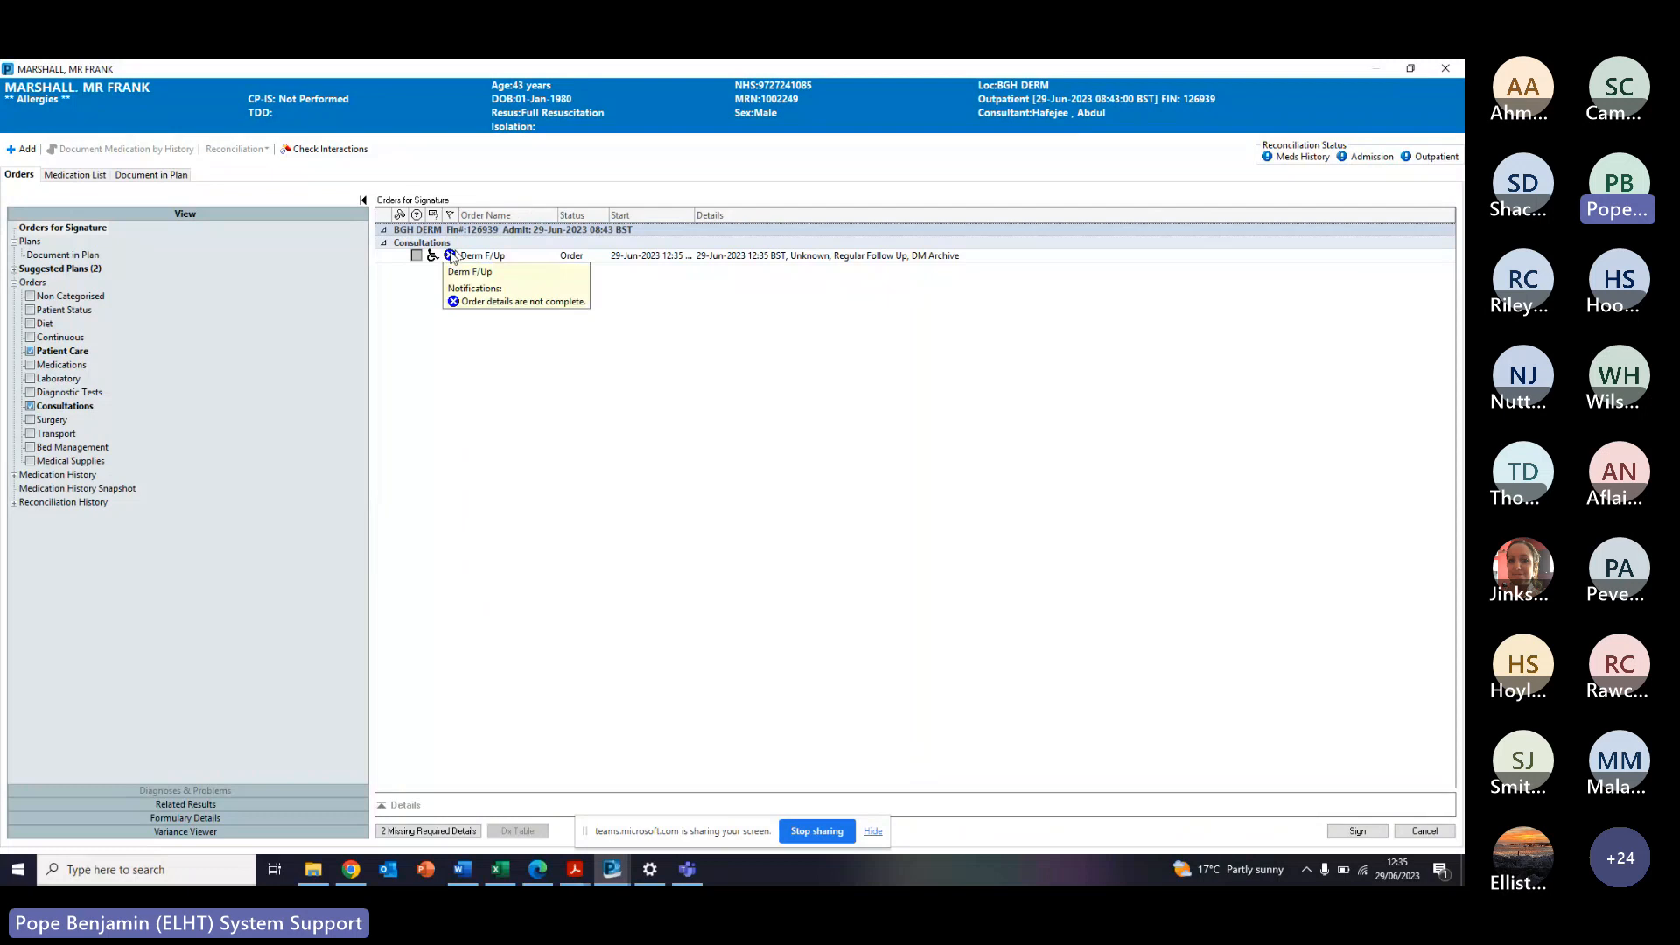
{"action": "left_click", "coordinate": [450, 256]}
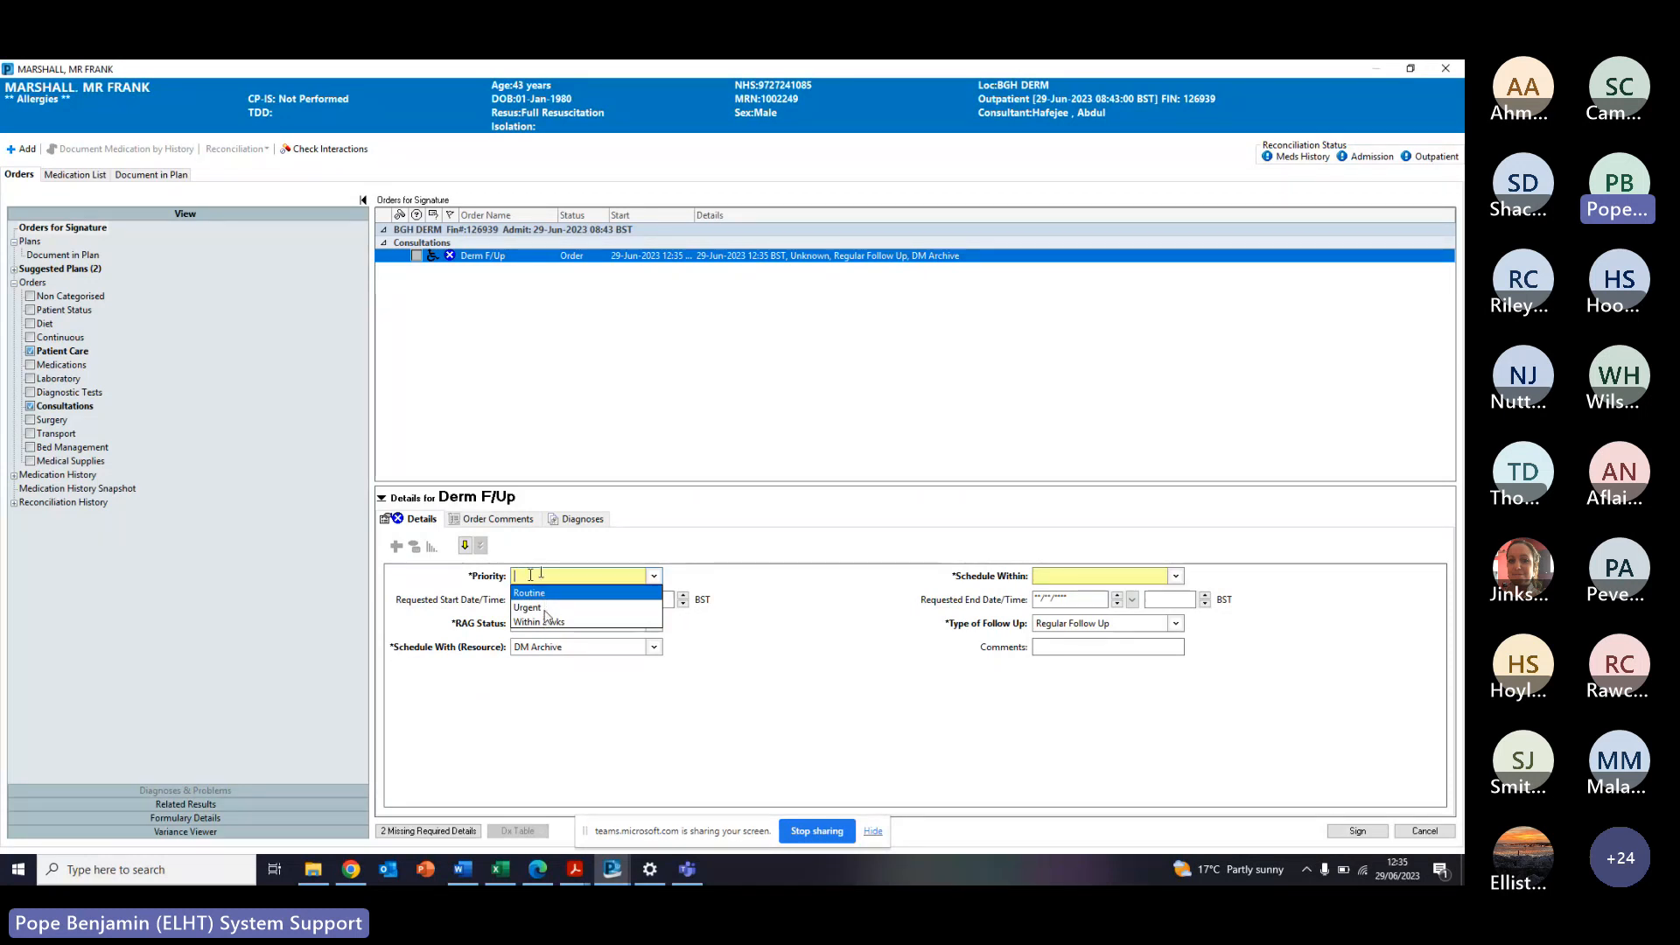
{"action": "left_click", "coordinate": [547, 594]}
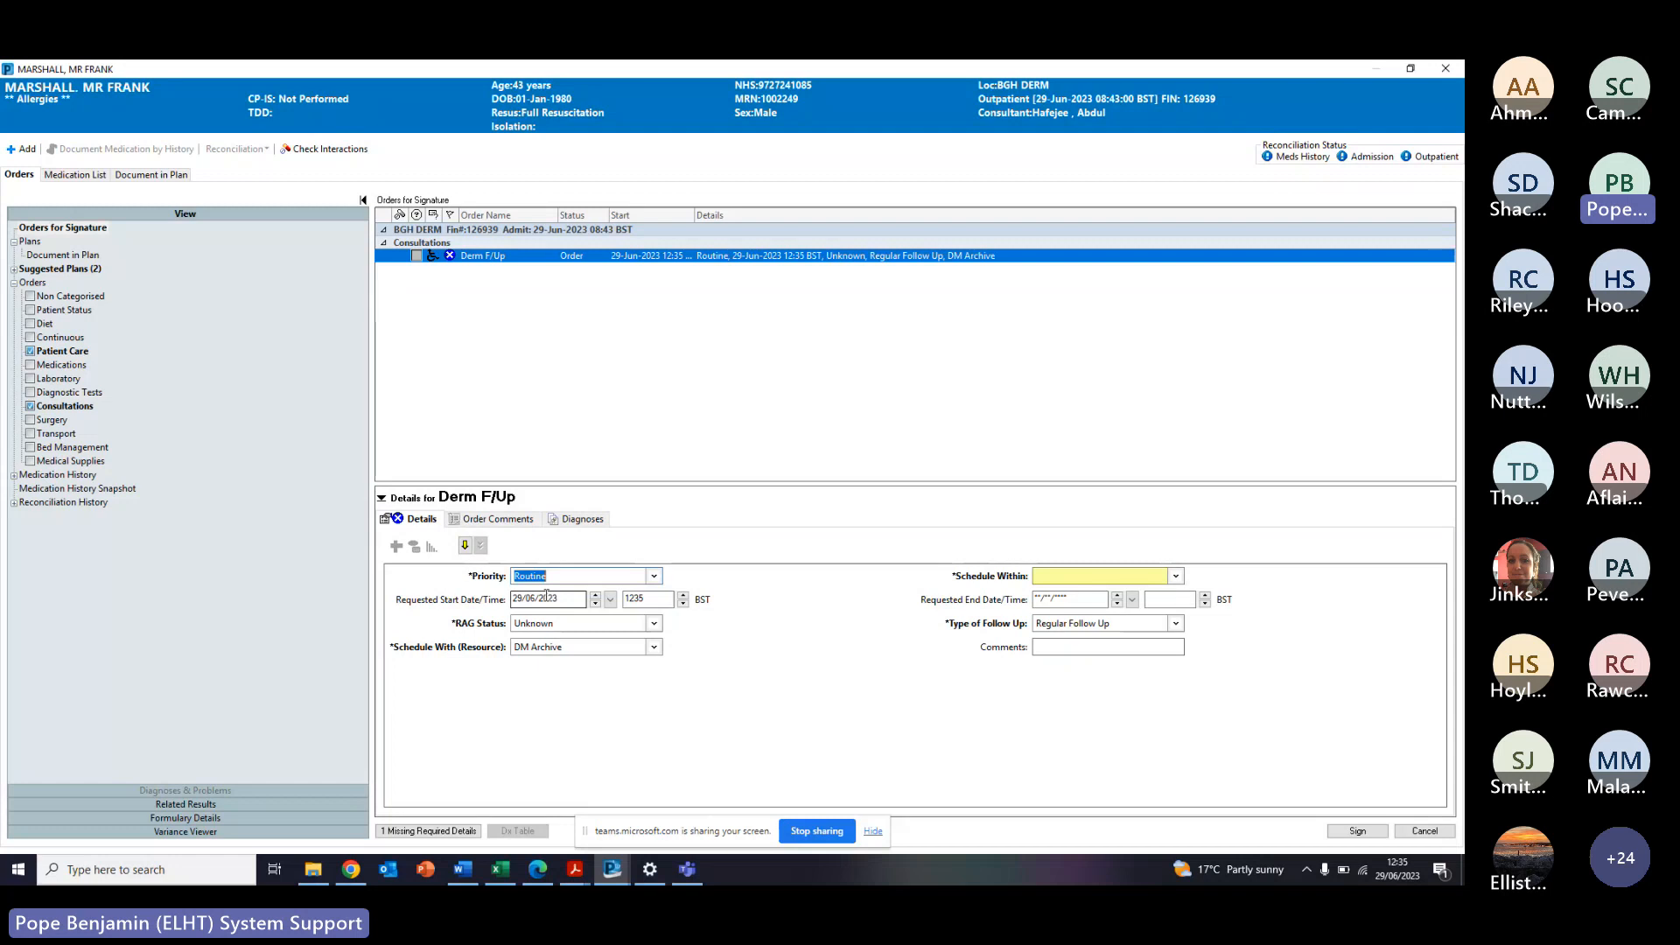
{"action": "left_click", "coordinate": [645, 626]}
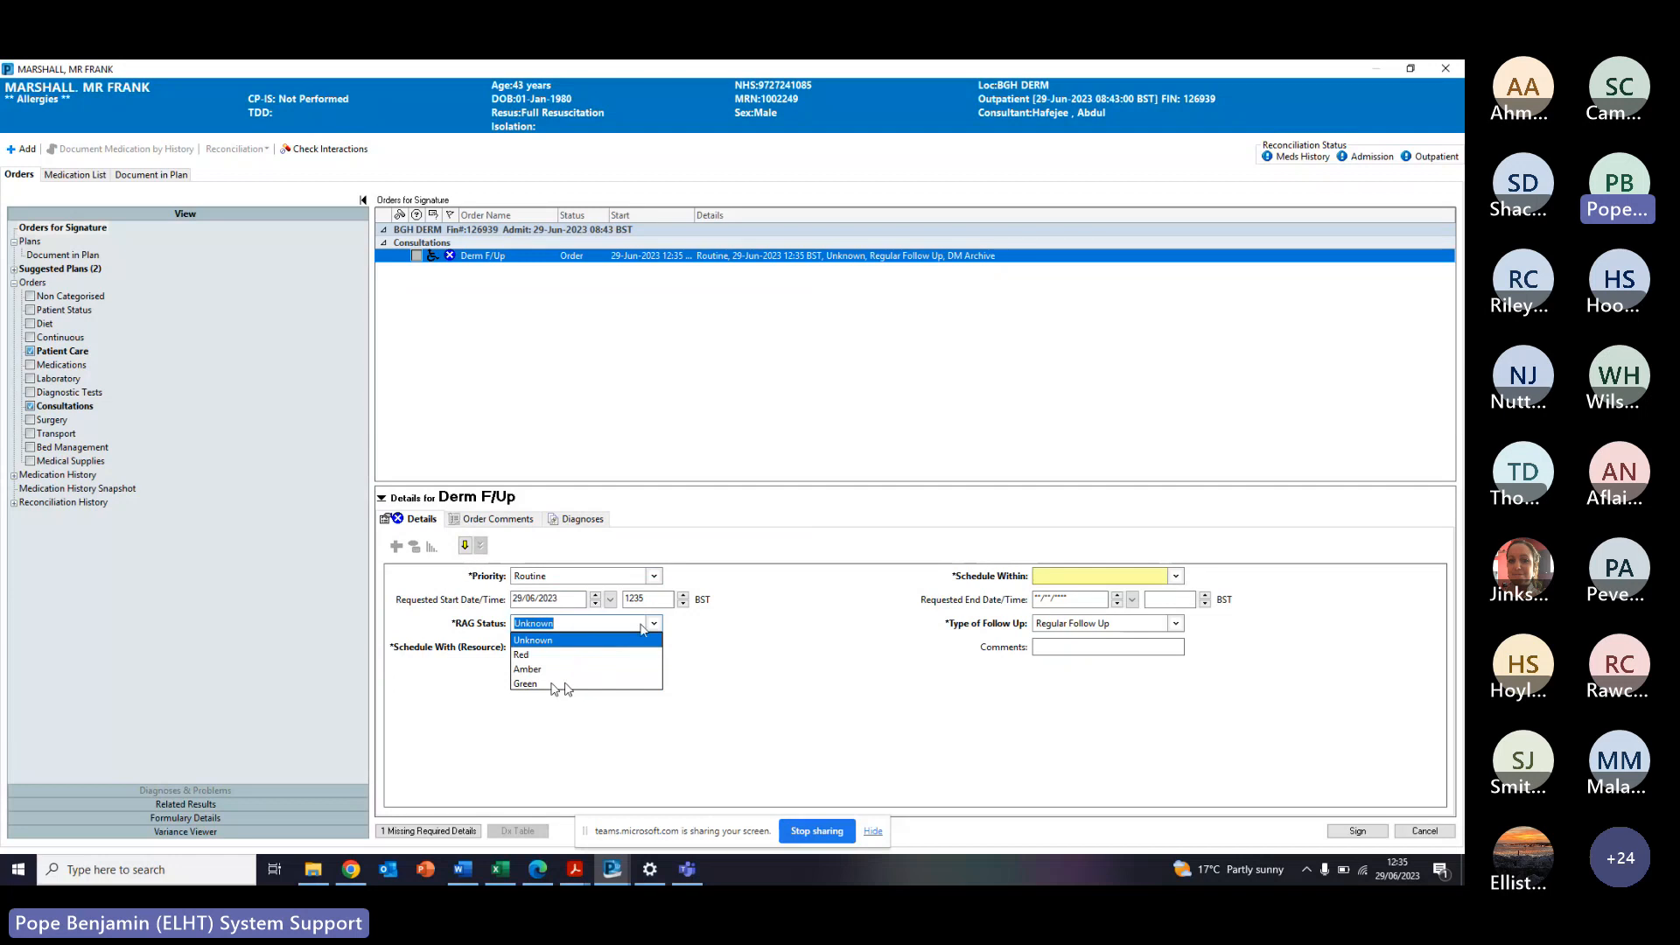
{"action": "left_click", "coordinate": [553, 685]}
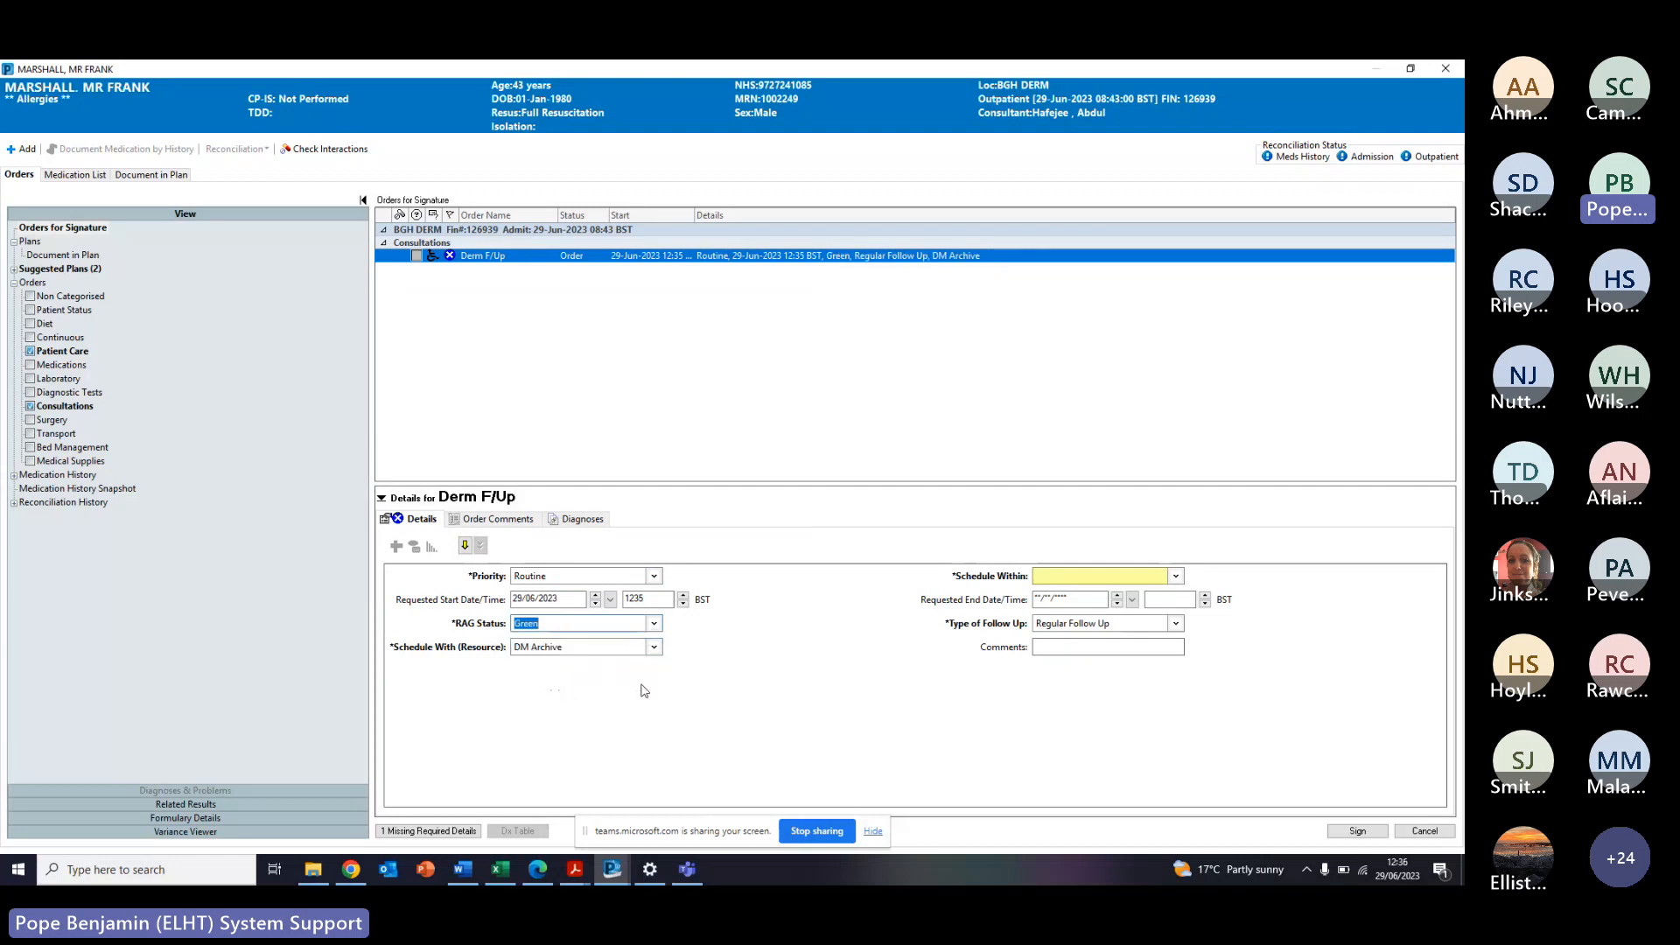
- Set the Derm F/Up order to schedule within 2-3 Months with follow-up type PIFUD - Discharge, and sign it
{"action": "left_click", "coordinate": [1173, 576]}
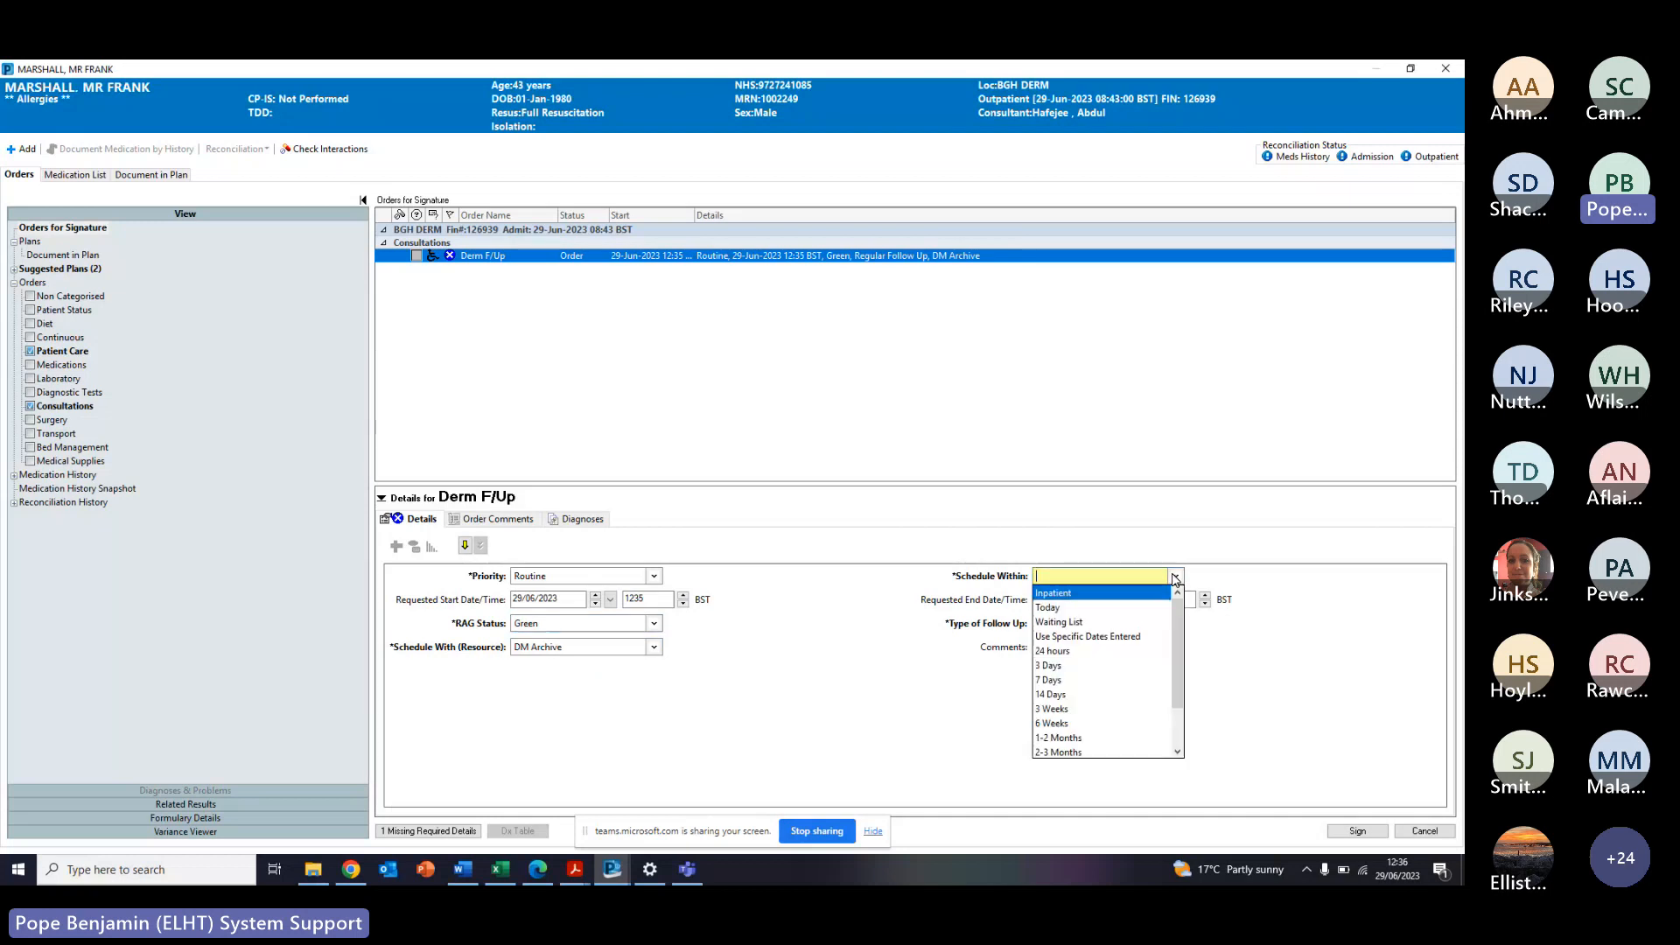
{"action": "left_click_drag", "start_coordinate": [1183, 628], "coordinate": [1185, 656]}
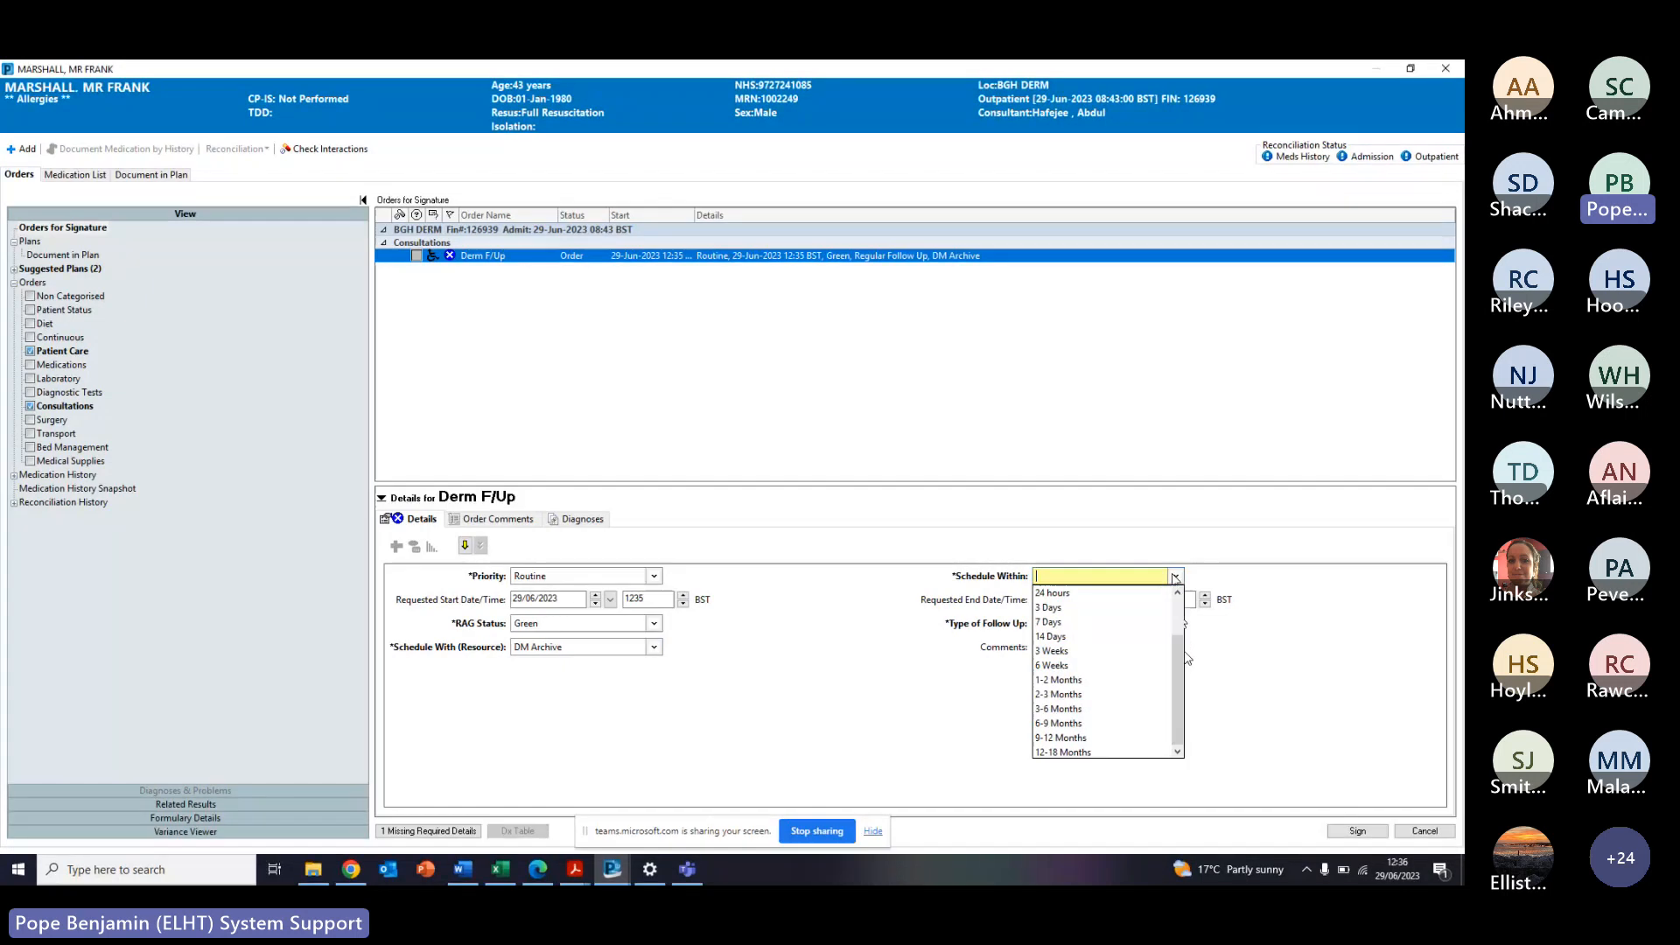
{"action": "left_click", "coordinate": [1066, 698]}
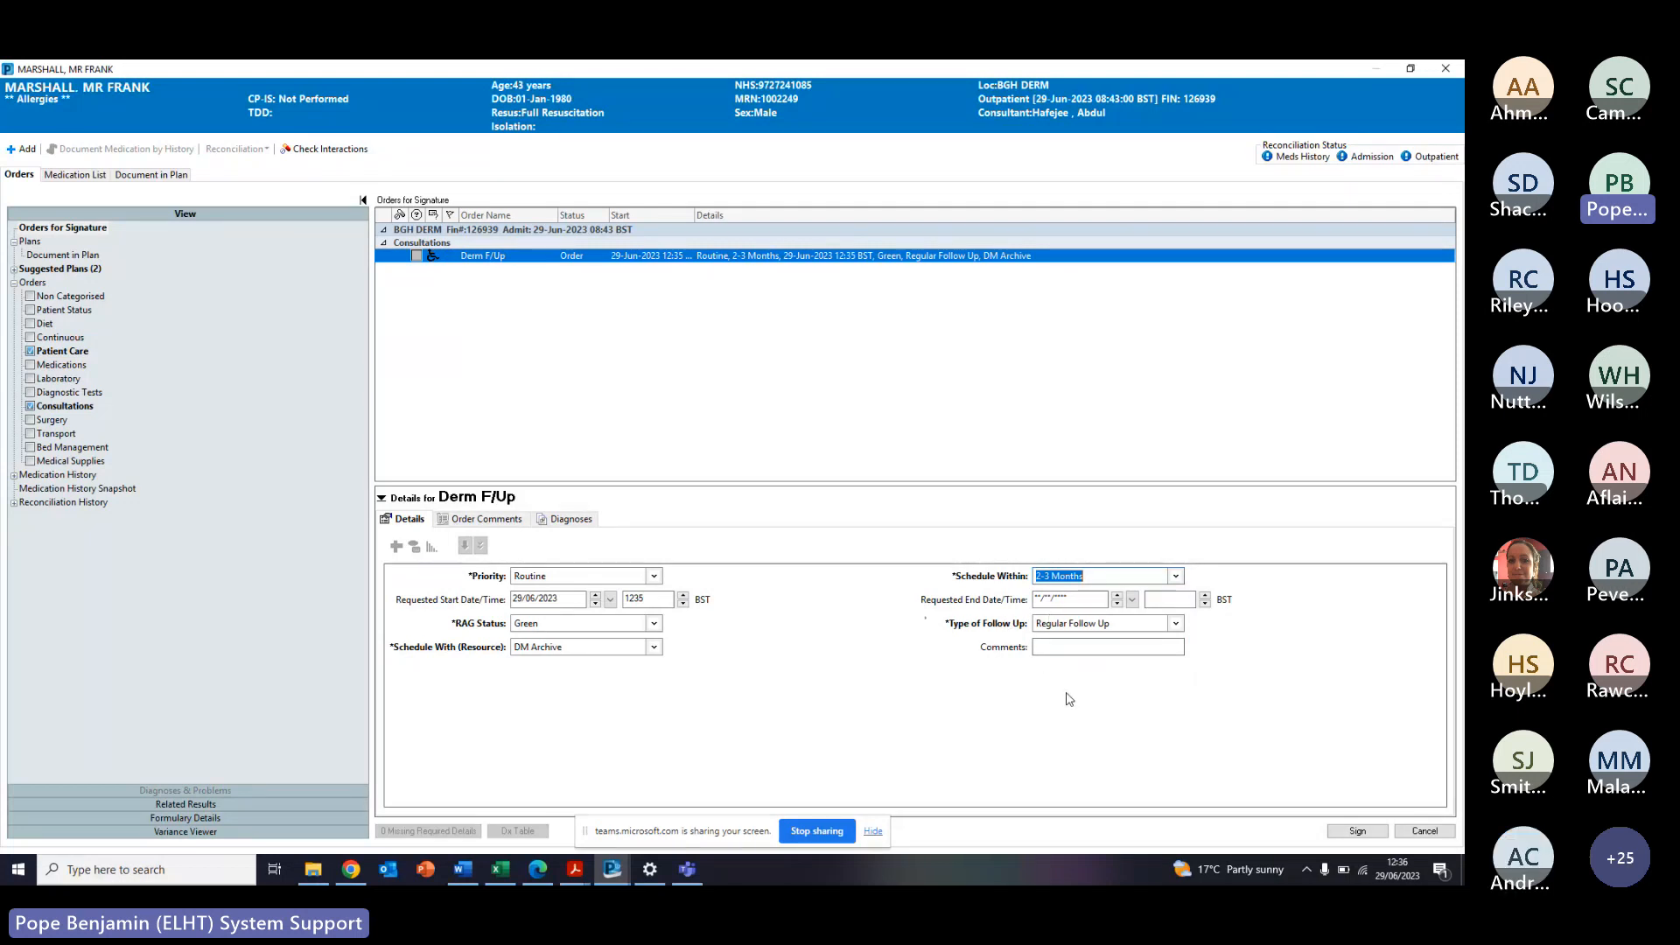
{"action": "left_click", "coordinate": [1175, 624]}
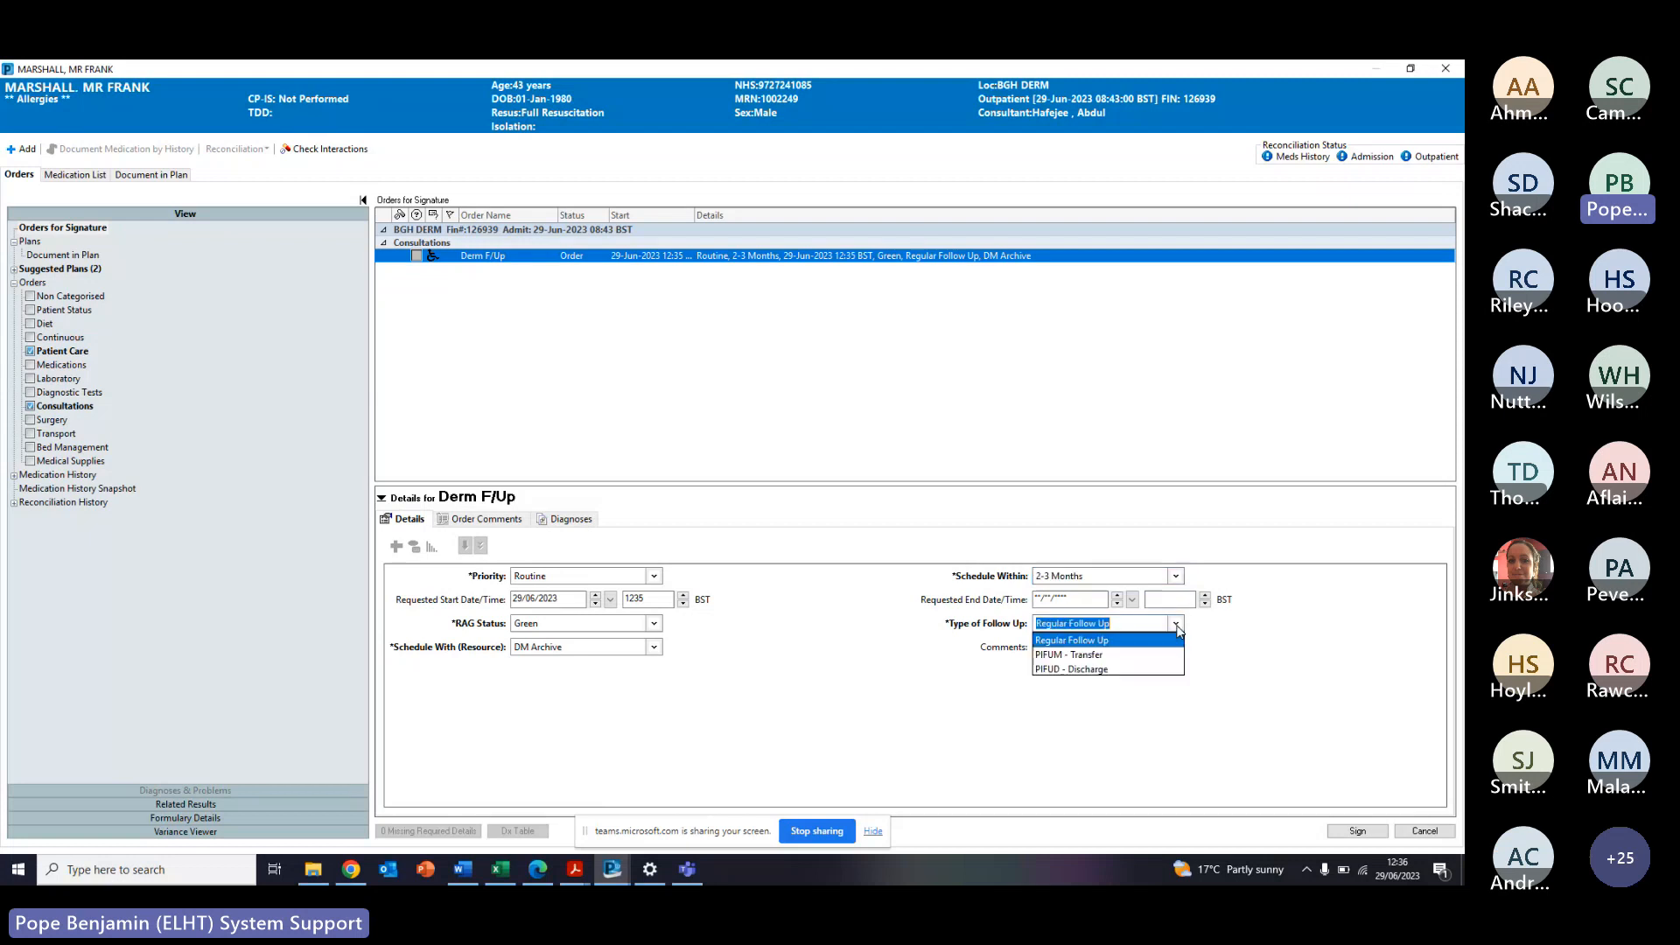
{"action": "left_click", "coordinate": [1087, 667]}
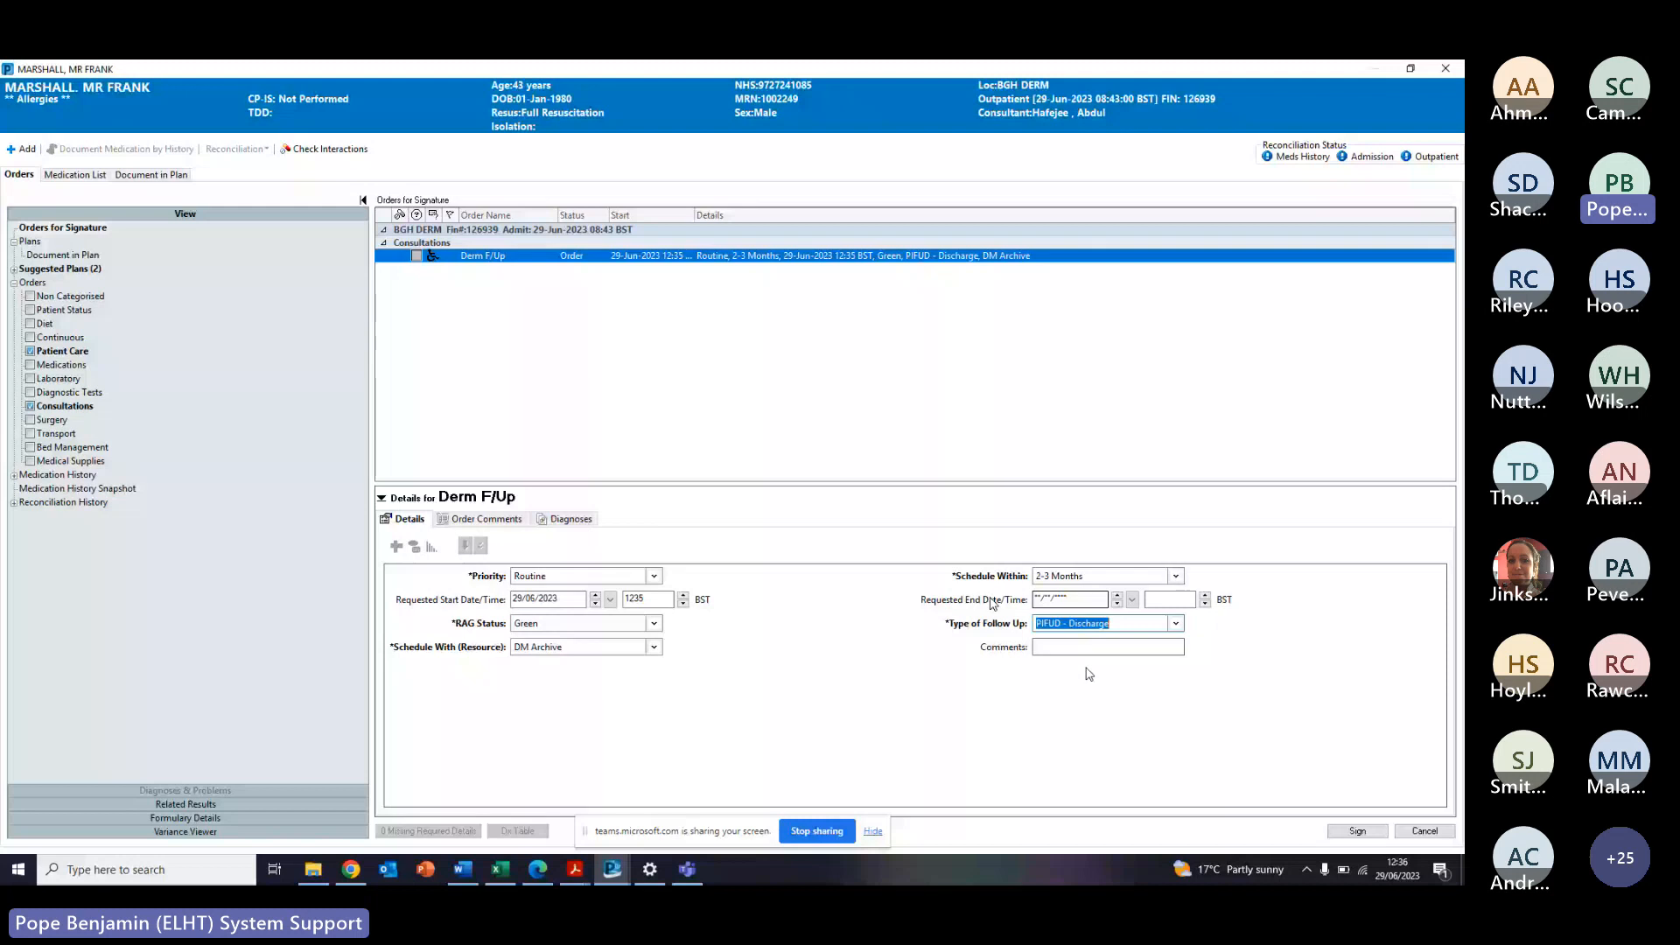
{"action": "left_click", "coordinate": [1084, 599]}
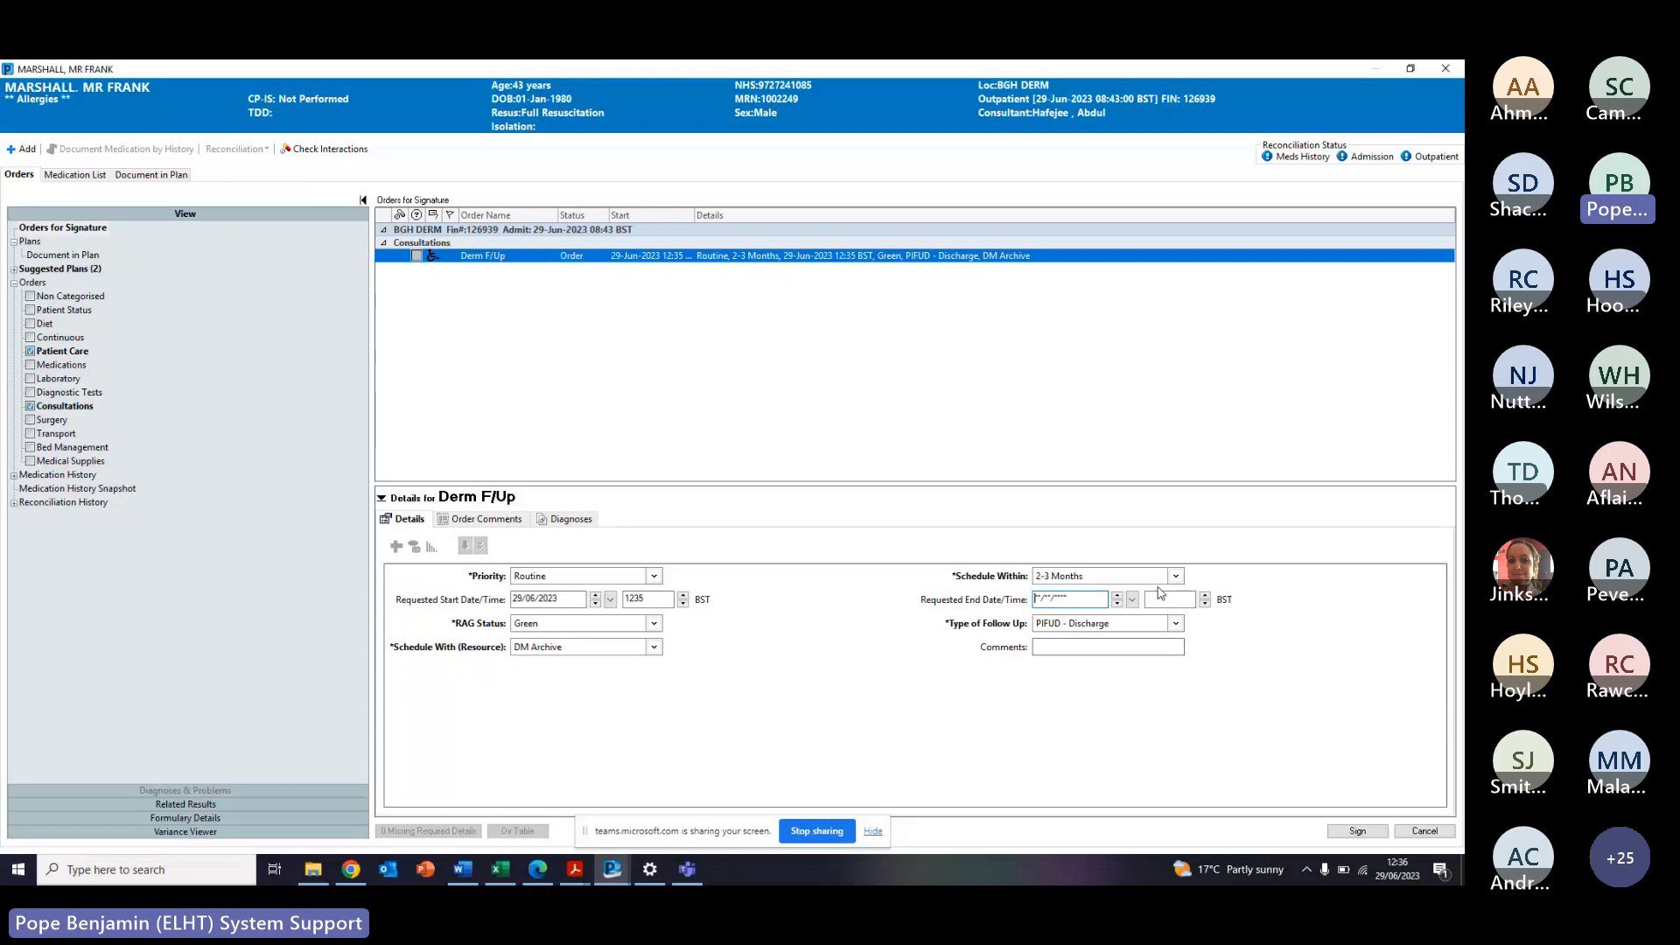
{"action": "left_click", "coordinate": [1370, 833]}
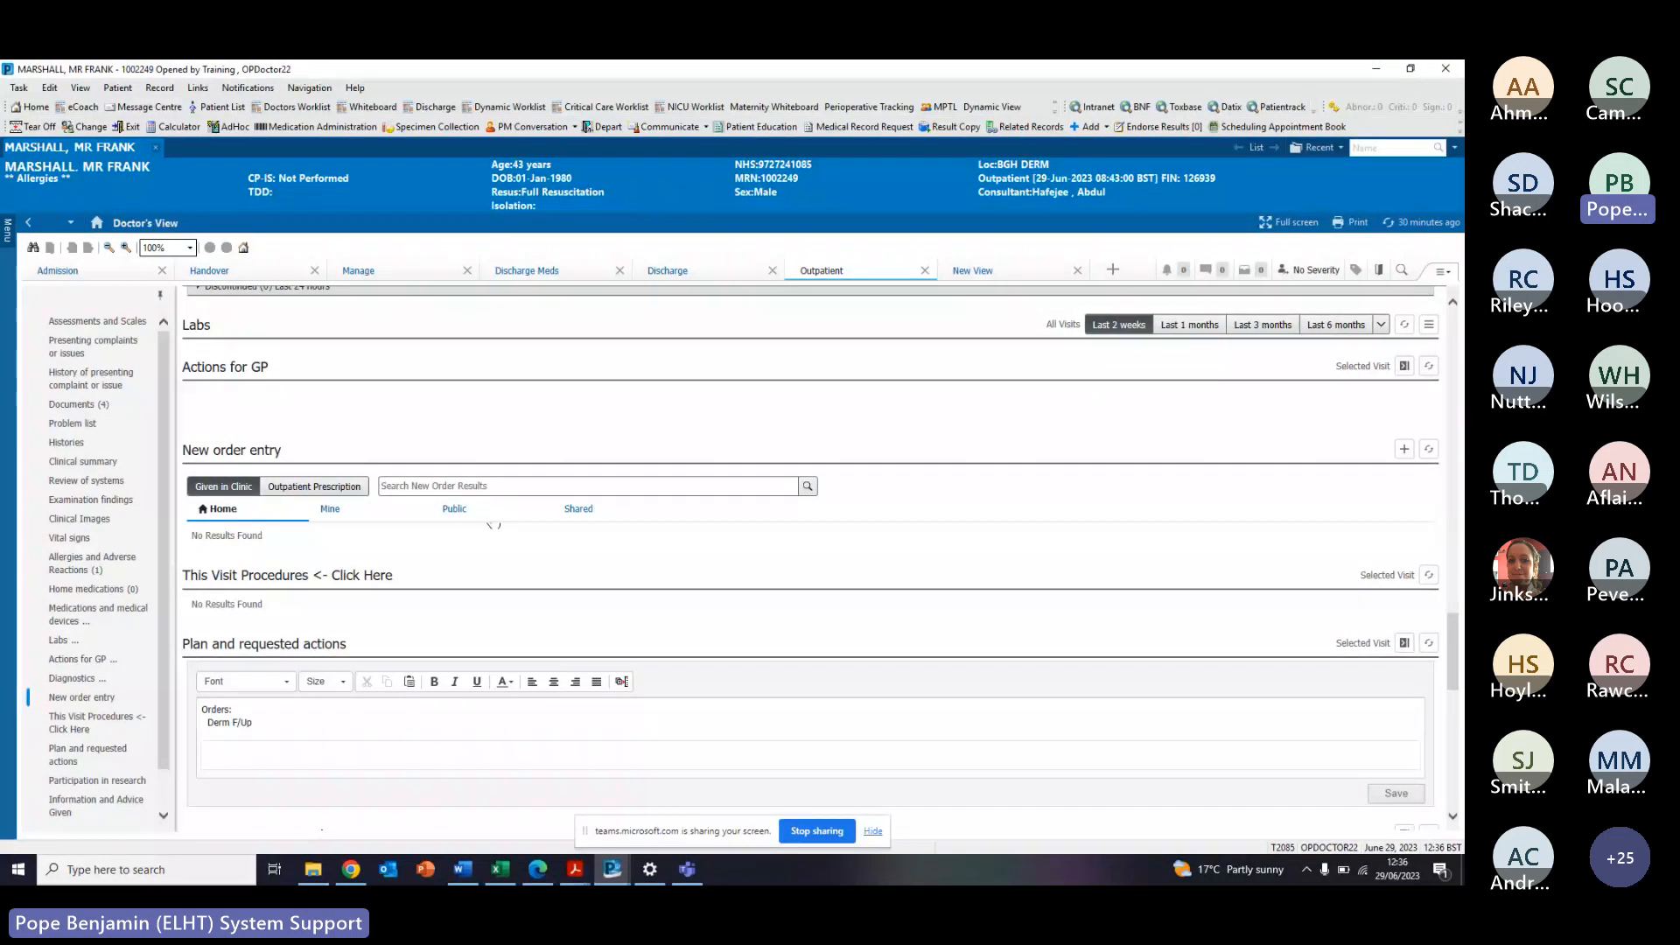
- Start another note from the Outpatient view, filter note types by All, and choose the type Acute Care Team GP Letters
{"action": "scroll", "coordinate": [102, 637], "scroll_direction": "down", "scroll_amount": 1}
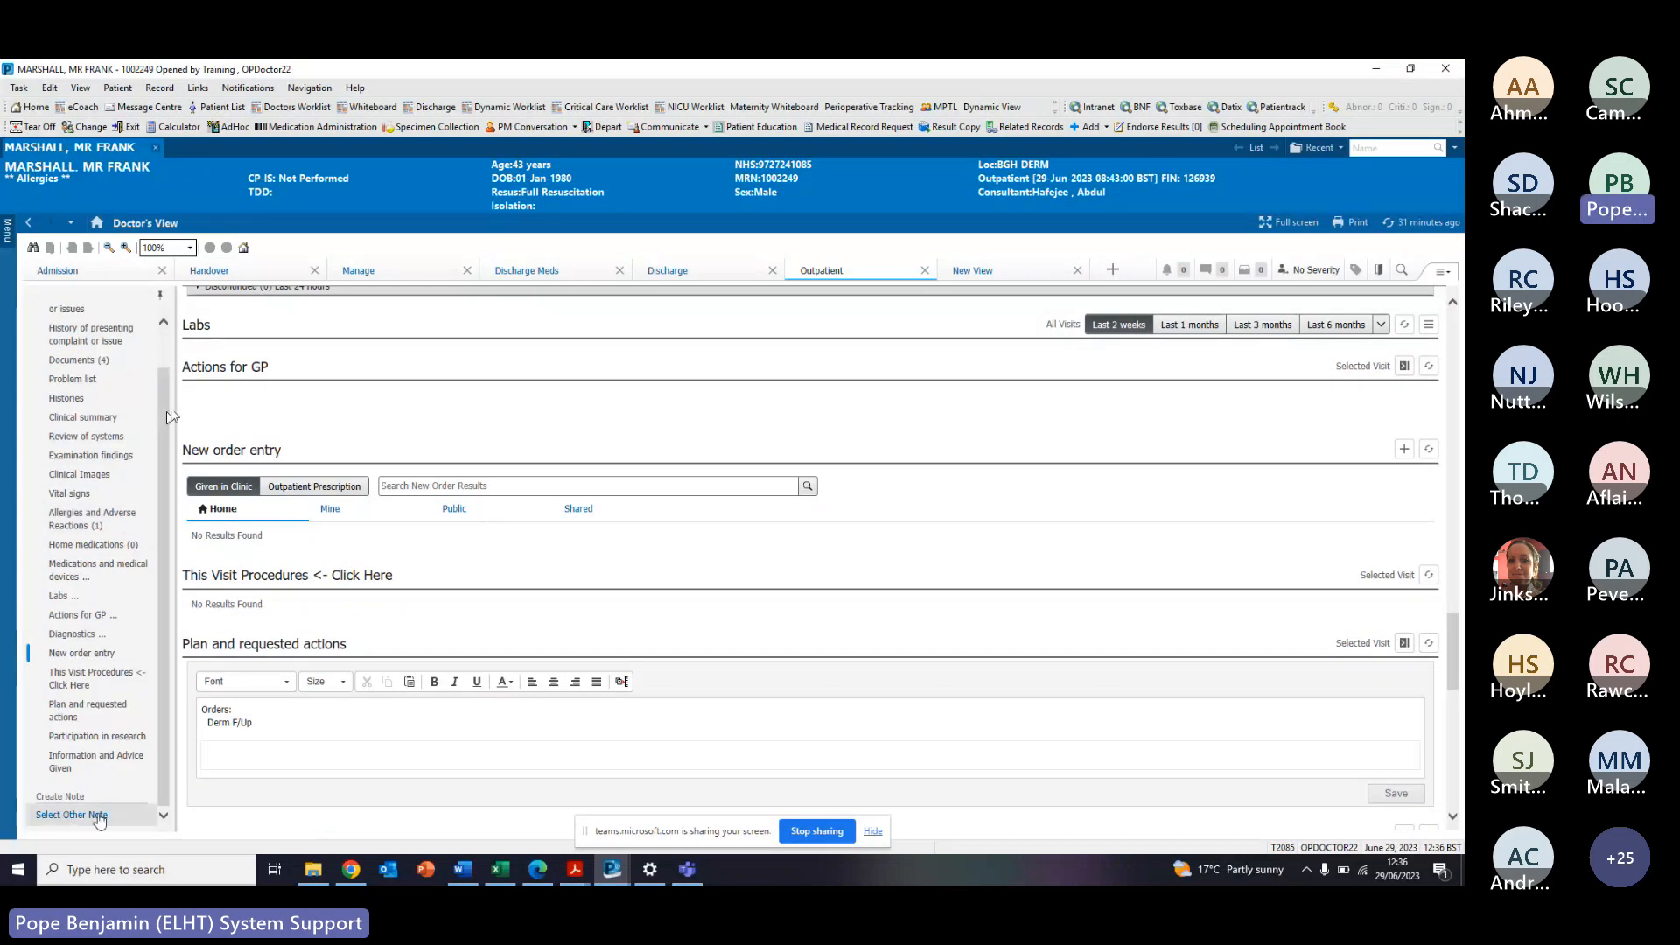
{"action": "left_click", "coordinate": [99, 816]}
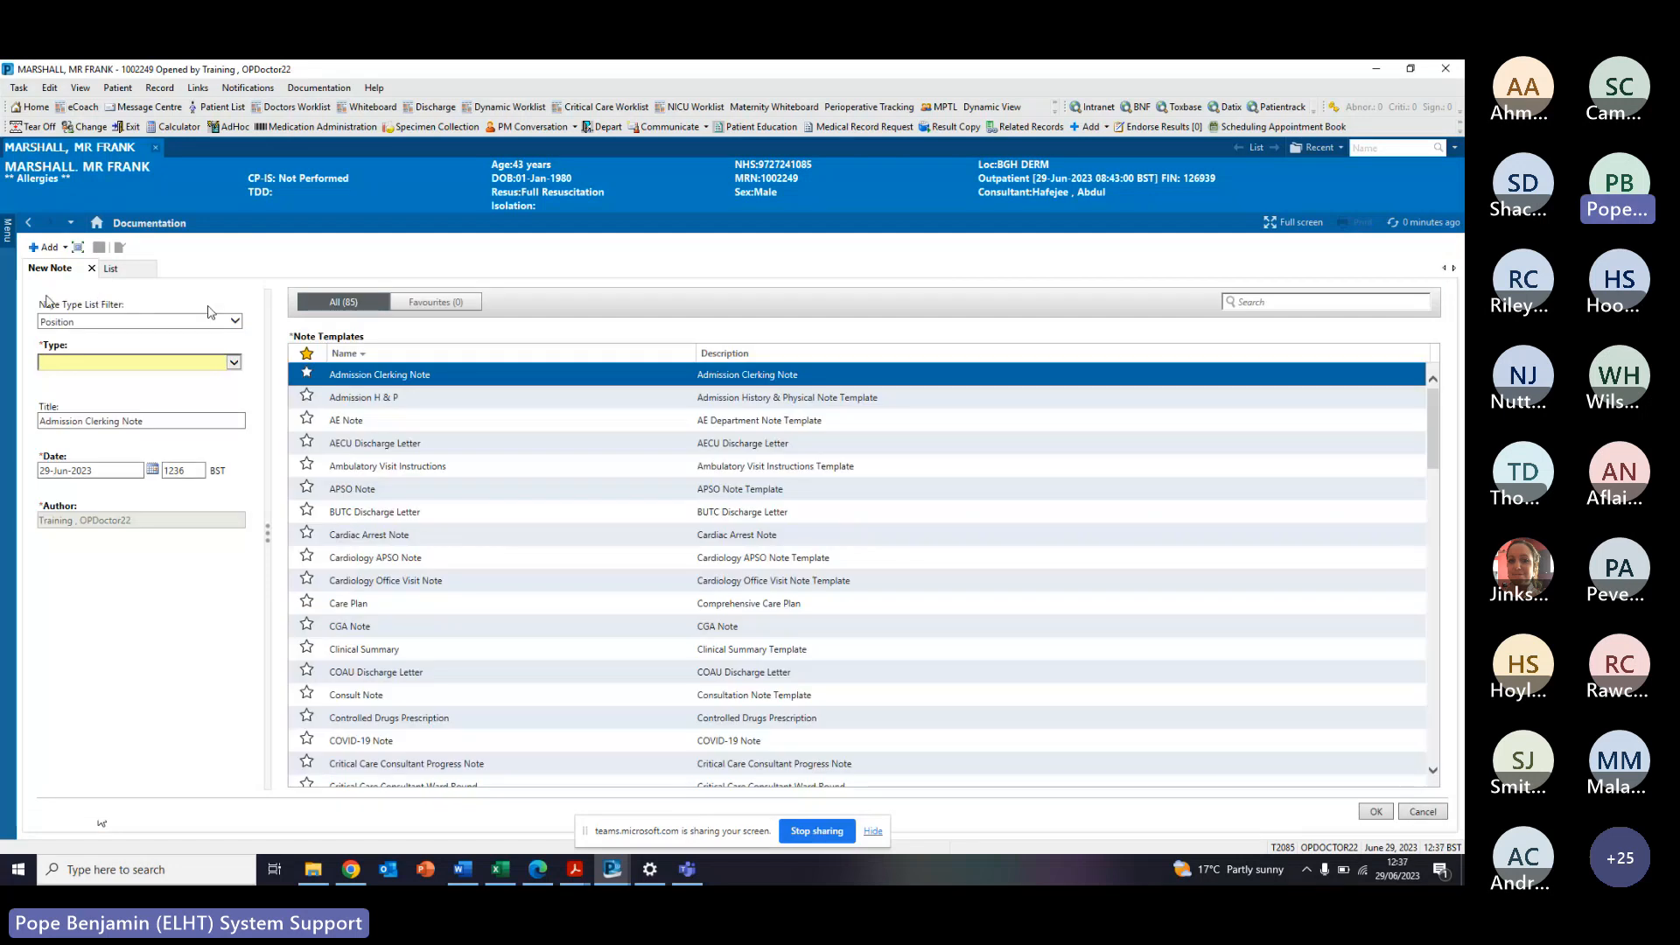
{"action": "left_click", "coordinate": [234, 321]}
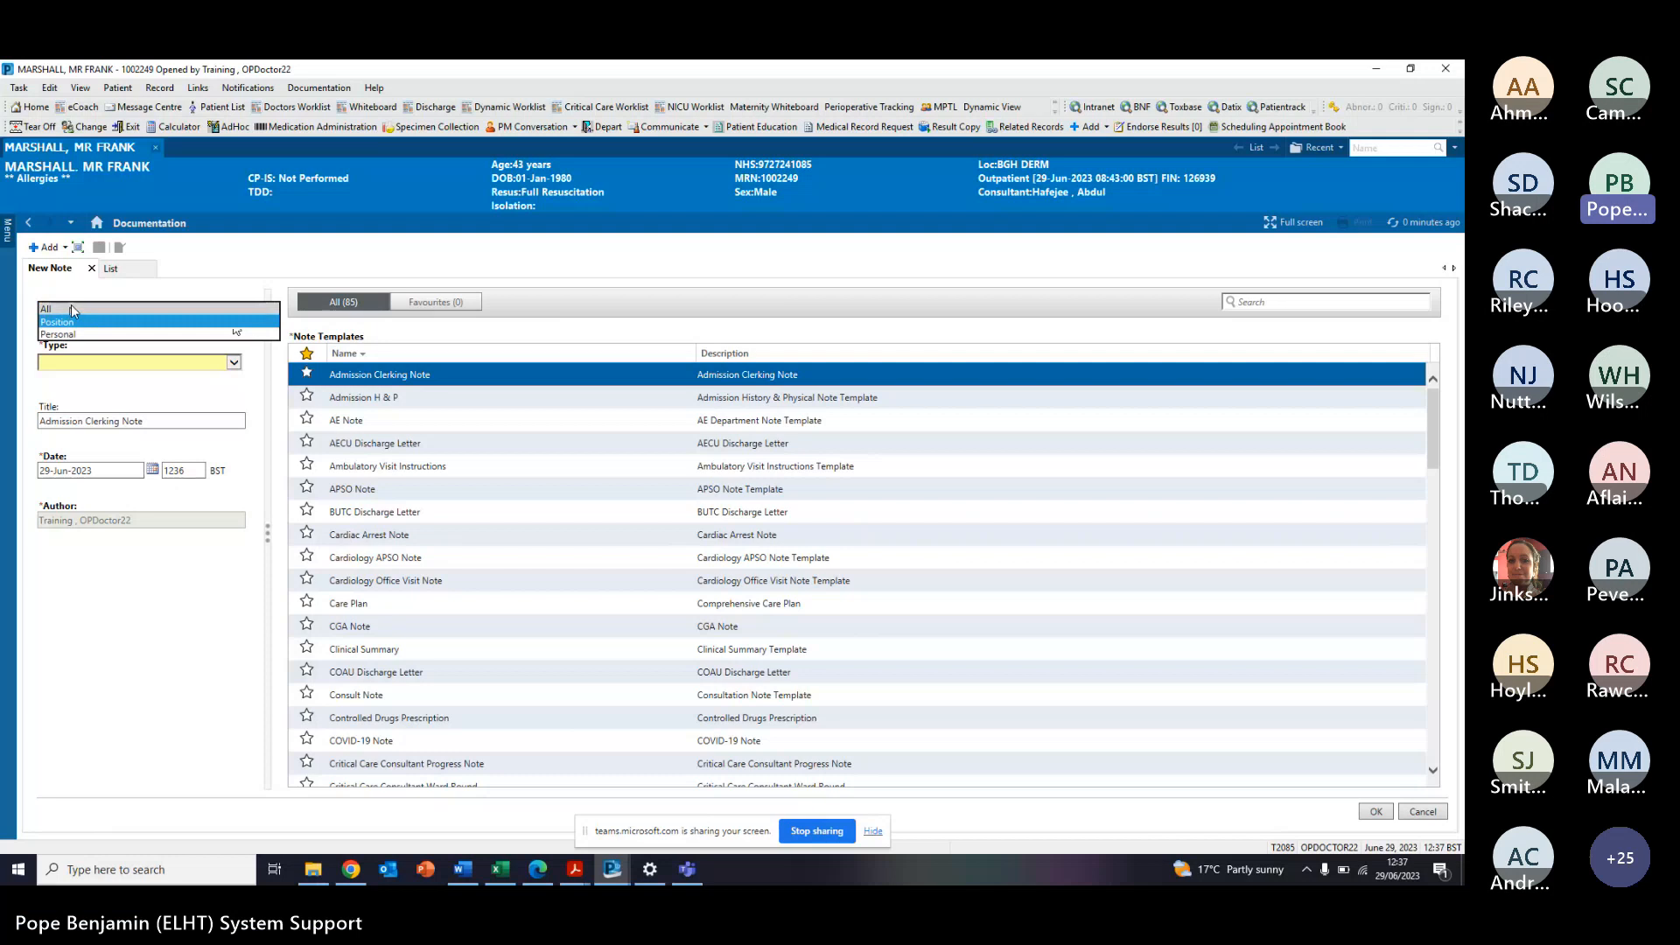
{"action": "left_click", "coordinate": [73, 309]}
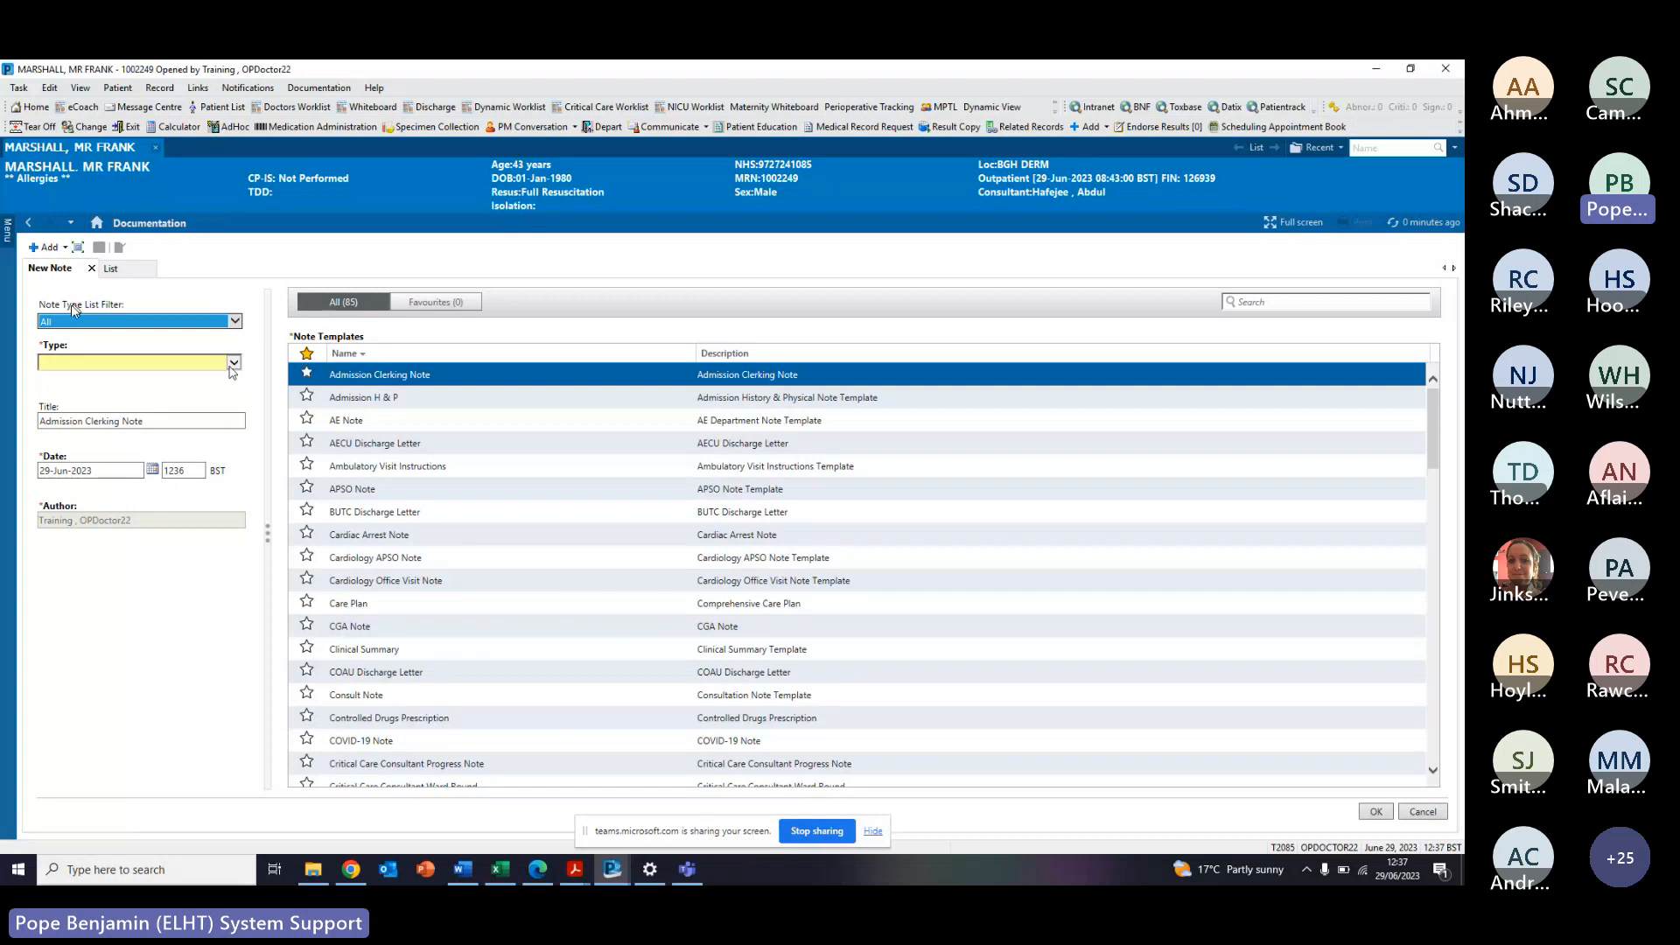
{"action": "left_click", "coordinate": [233, 364]}
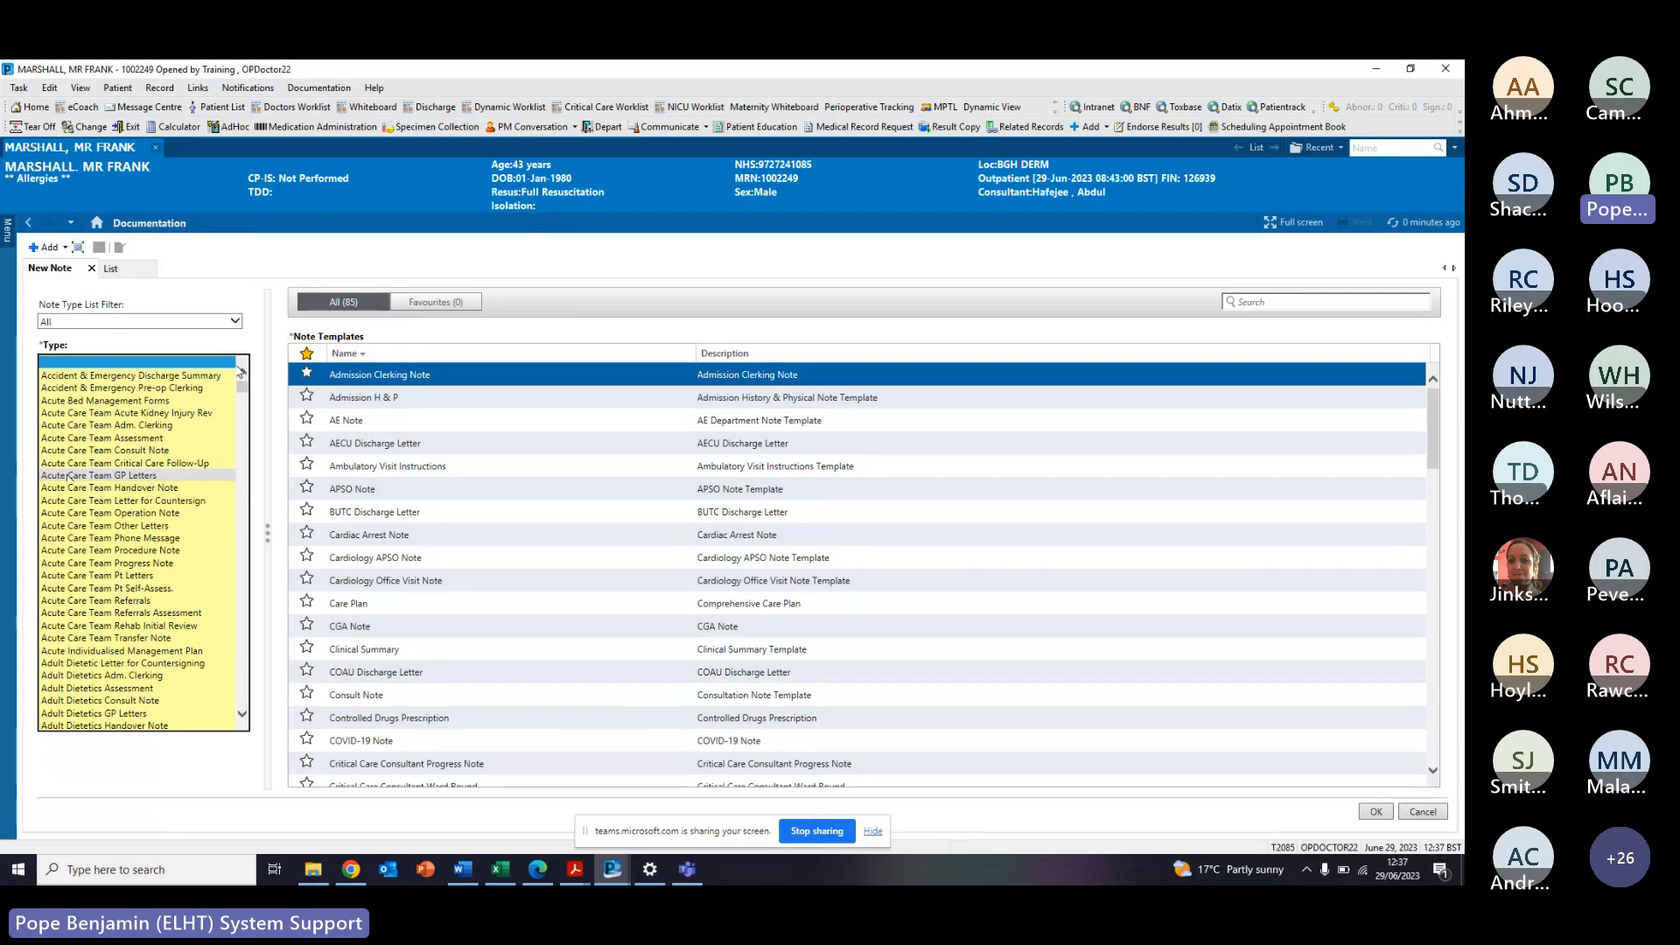
{"action": "left_click", "coordinate": [140, 477]}
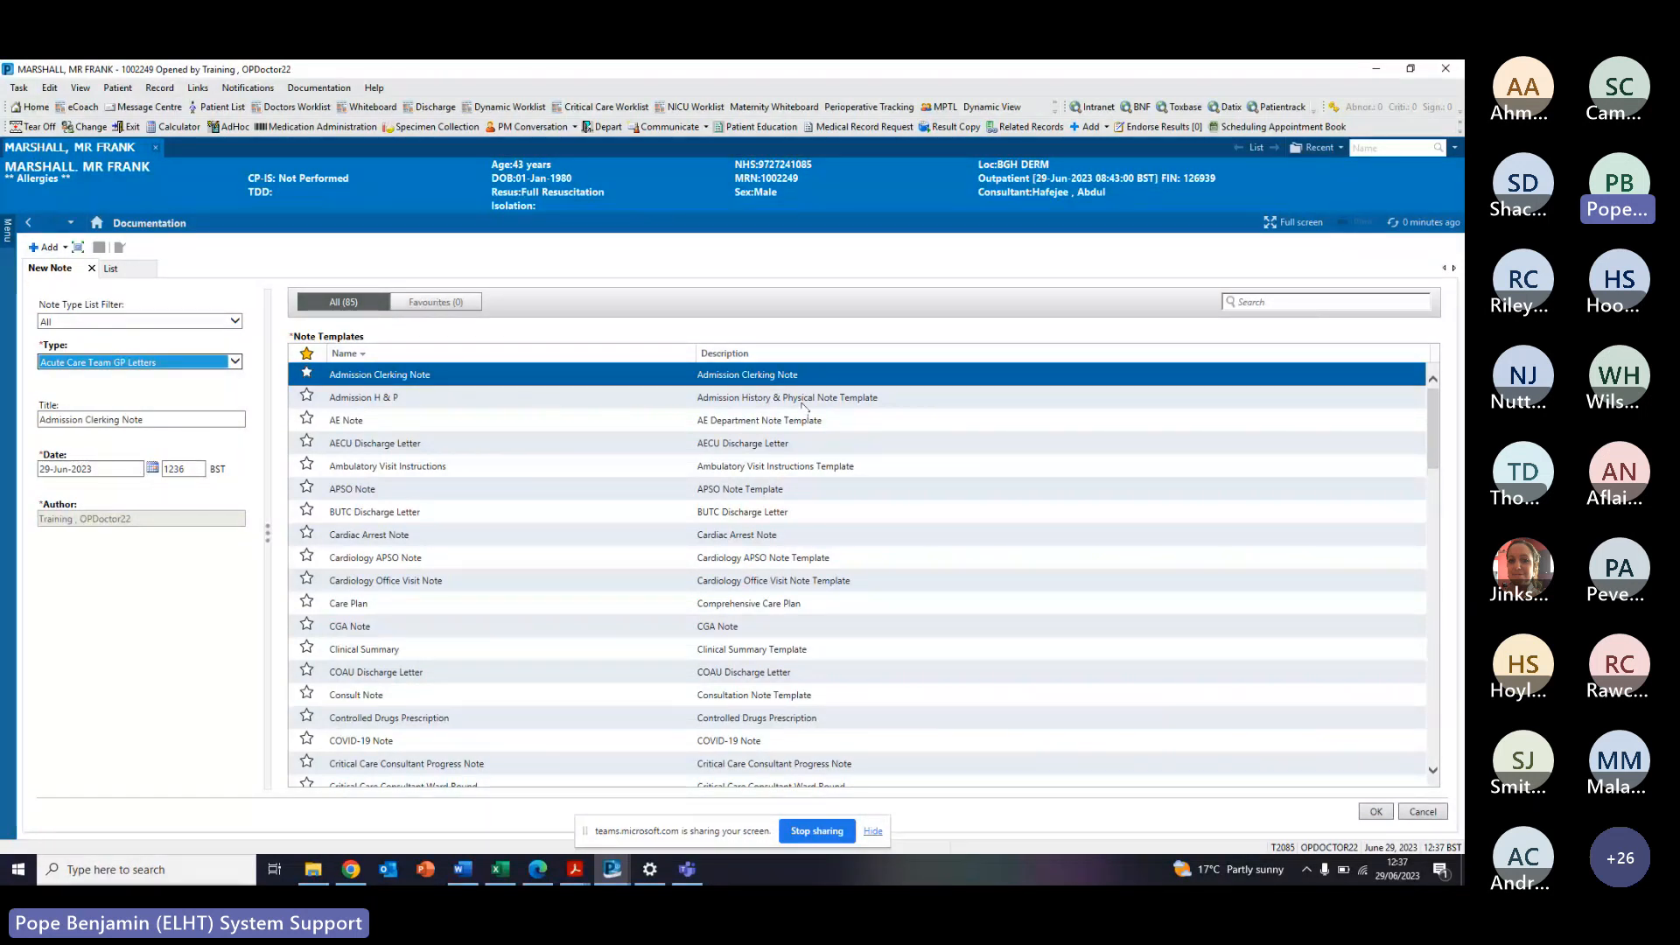
- Search the note templates for "outpa" and select the Outpatient Letter template
{"action": "left_click", "coordinate": [1275, 300]}
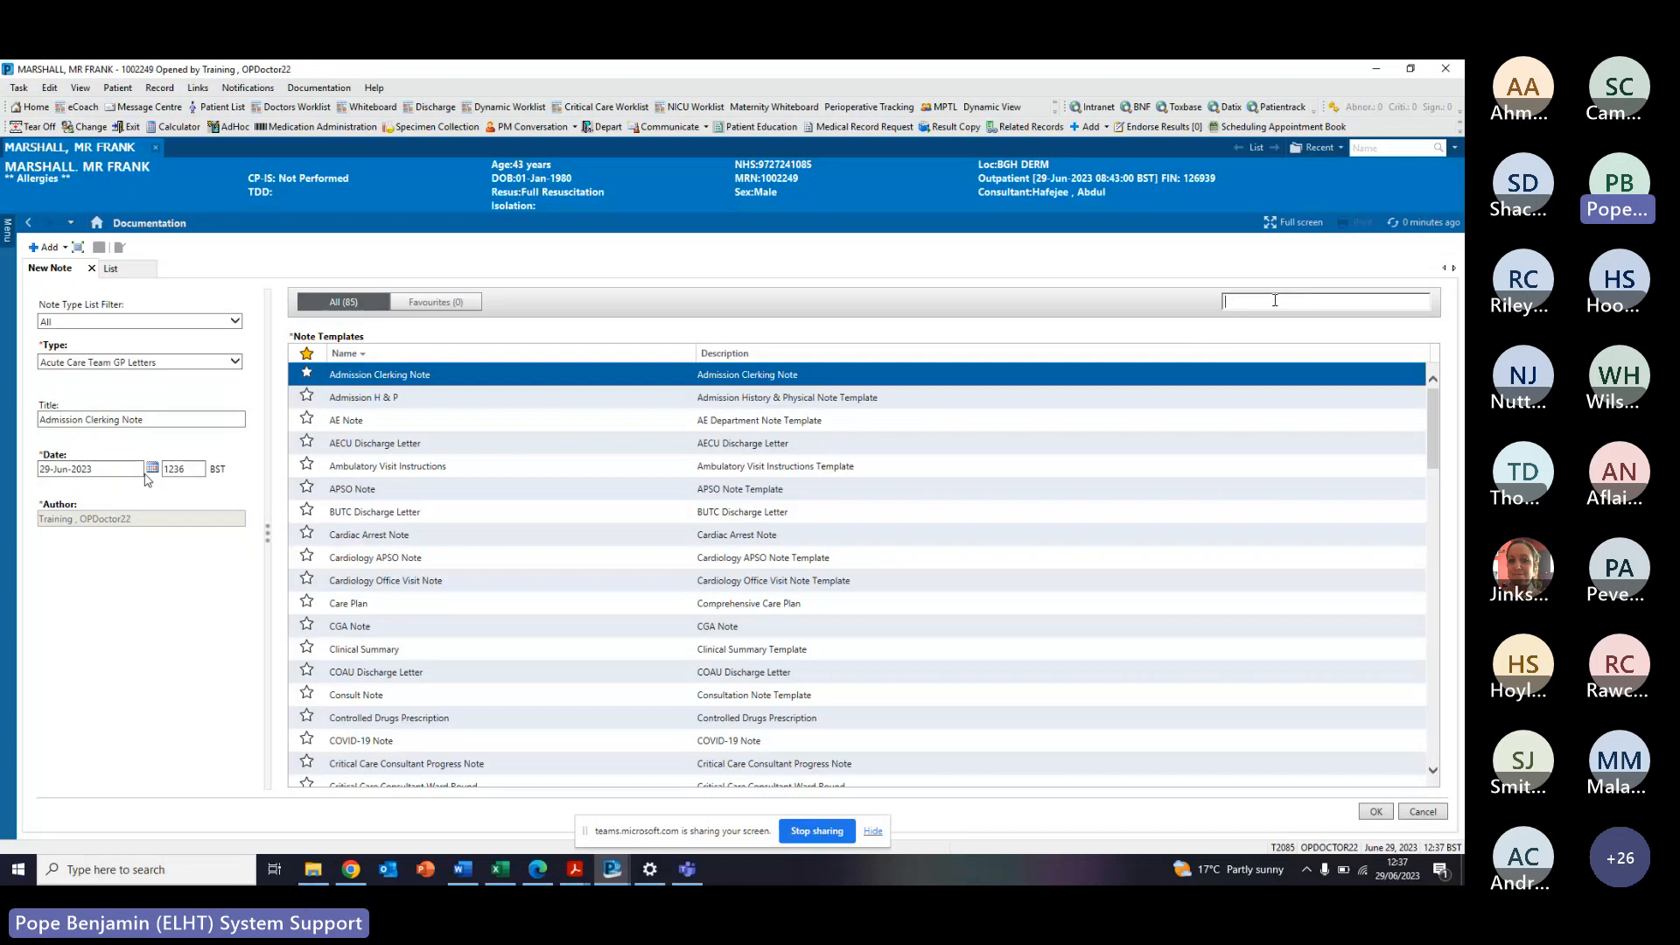
{"action": "type", "text": "outpa"}
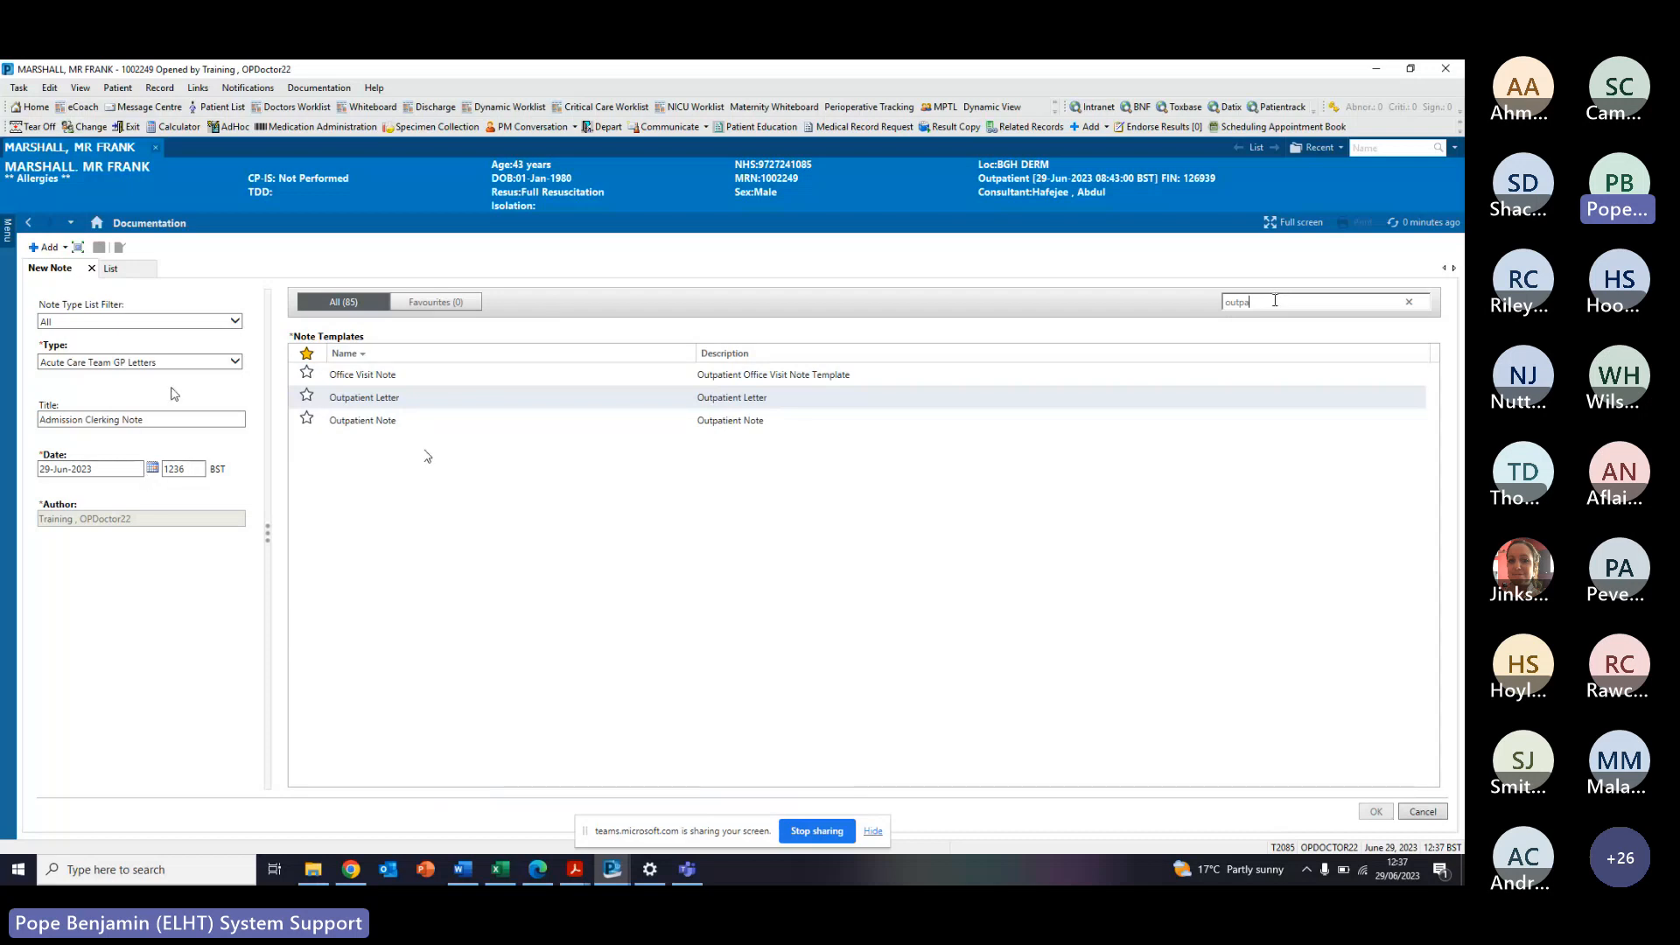
{"action": "left_click", "coordinate": [399, 400]}
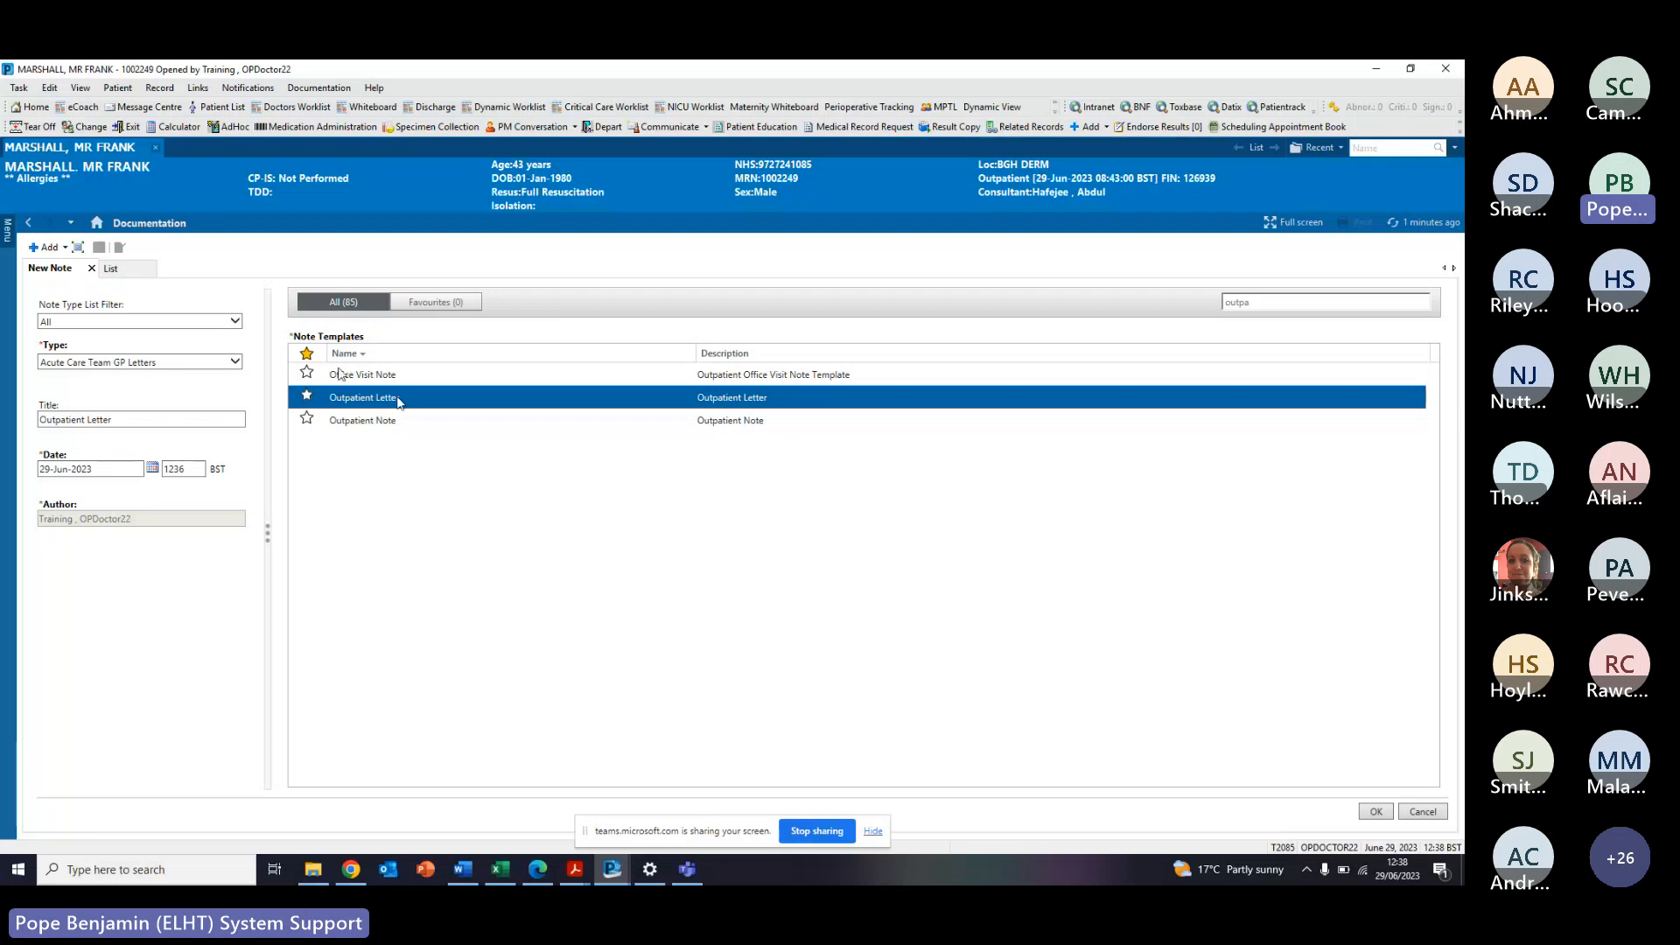
- Change the note type to Acute Care Team Consult Note and create the note from the Outpatient Note template
{"action": "left_click", "coordinate": [234, 362]}
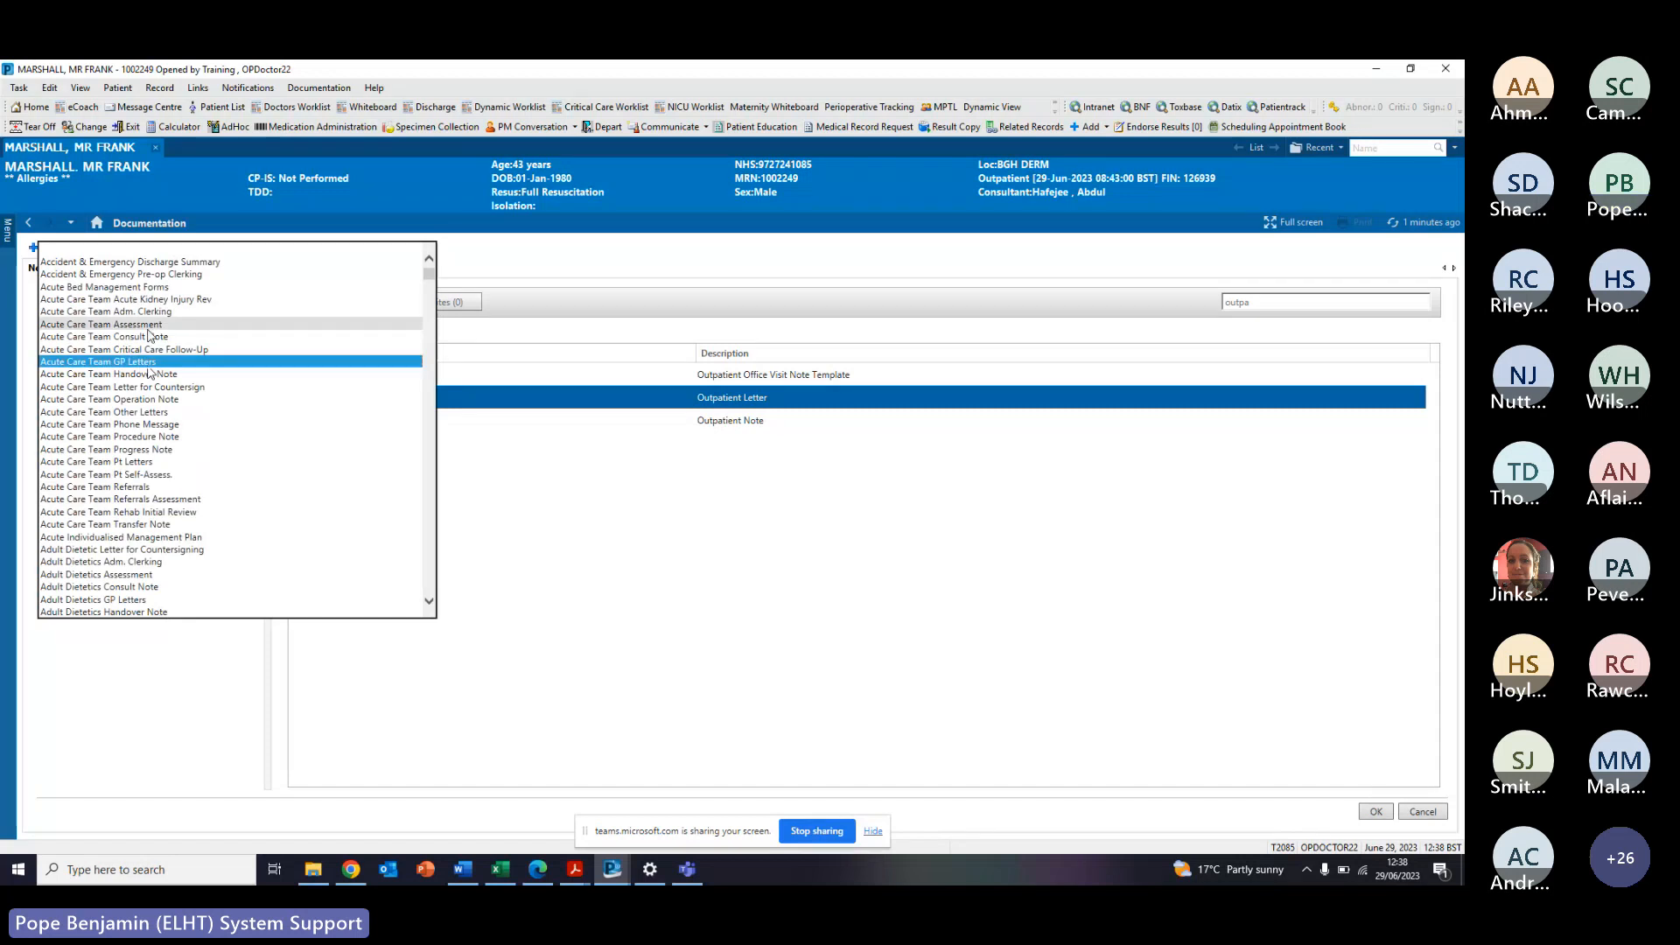
{"action": "left_click", "coordinate": [148, 336]}
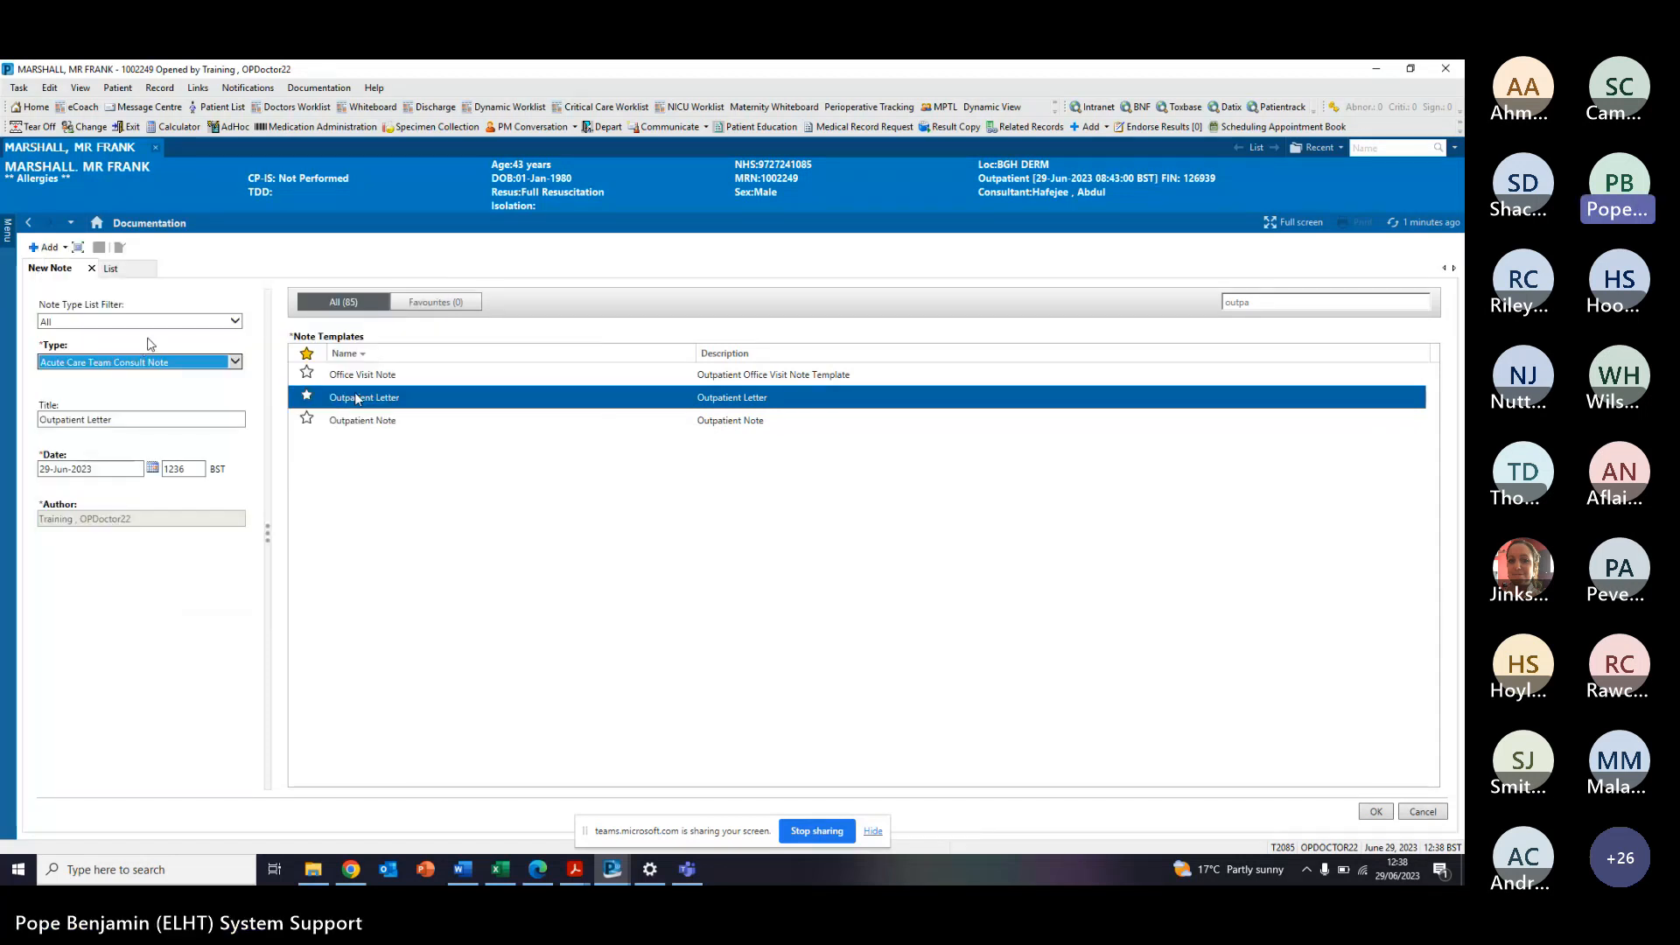
{"action": "left_click", "coordinate": [391, 423]}
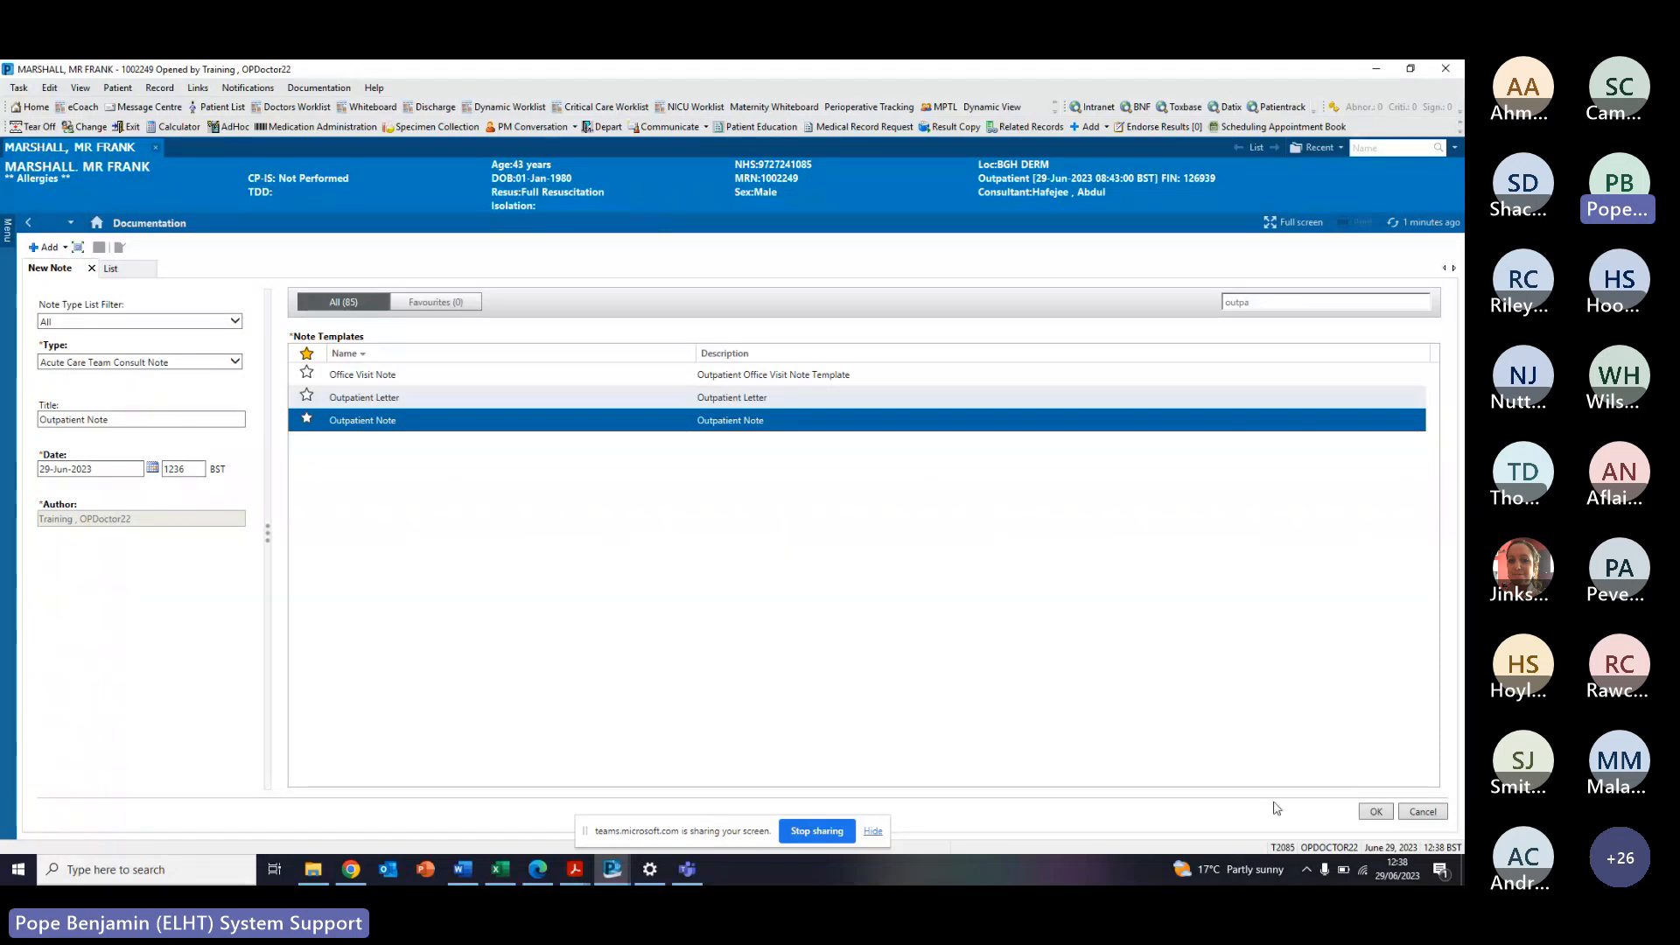
{"action": "left_click", "coordinate": [1370, 814]}
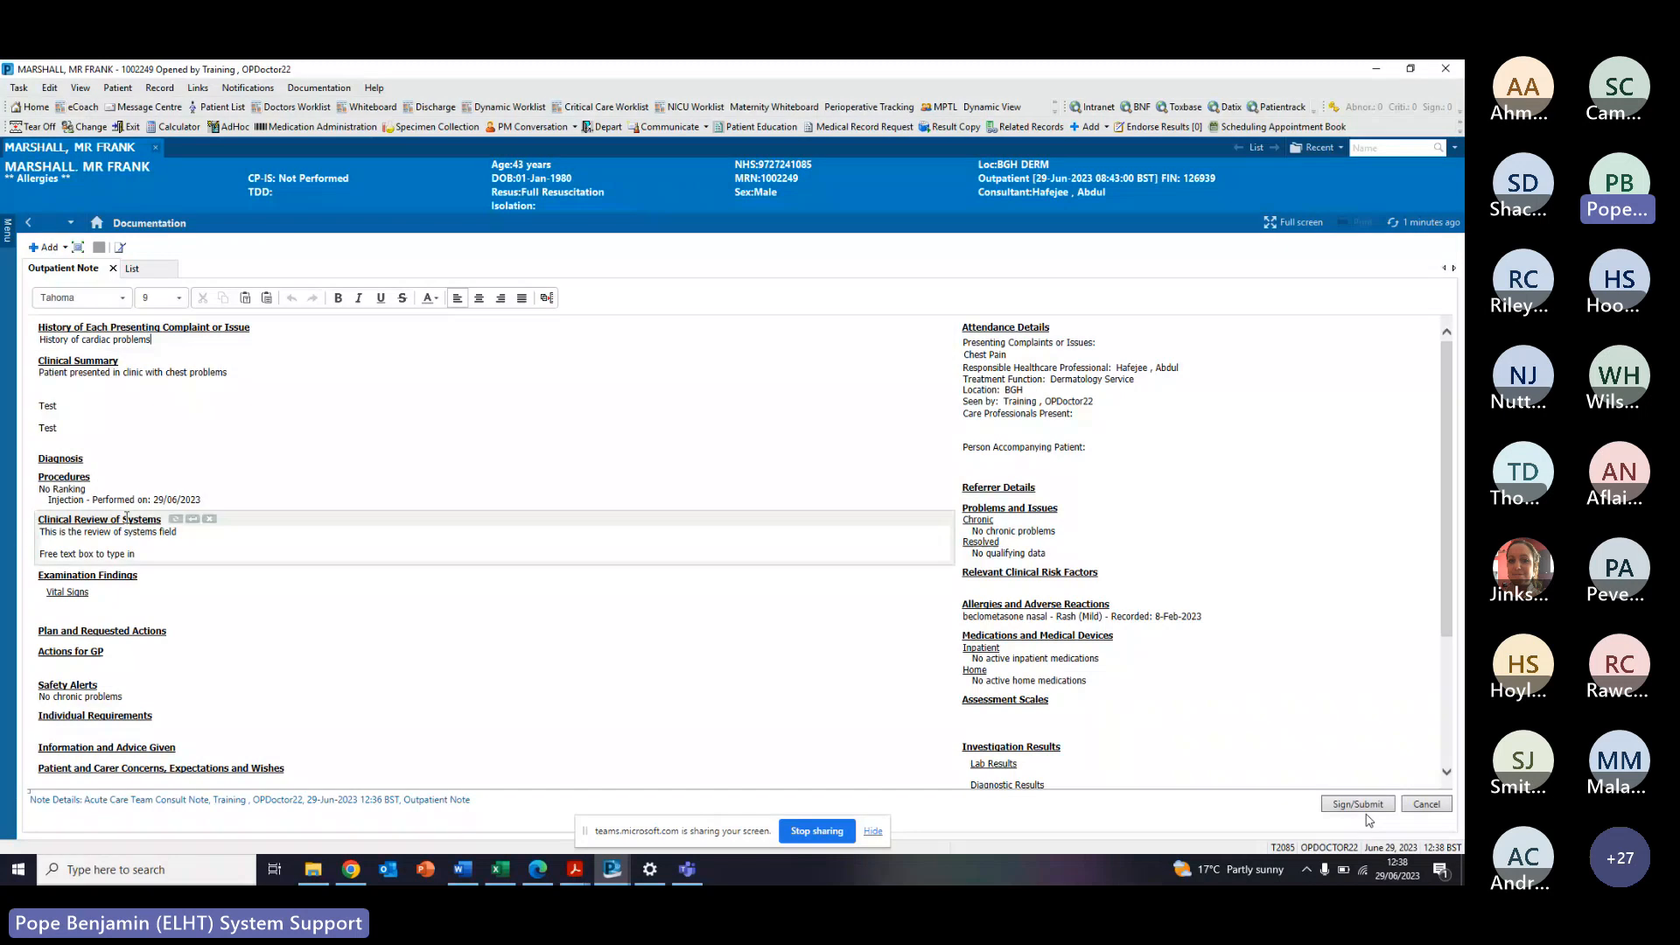
- Append "hfhsh" to the Clinical Review of Systems free text, and sign the outpatient note
{"action": "left_click", "coordinate": [151, 553]}
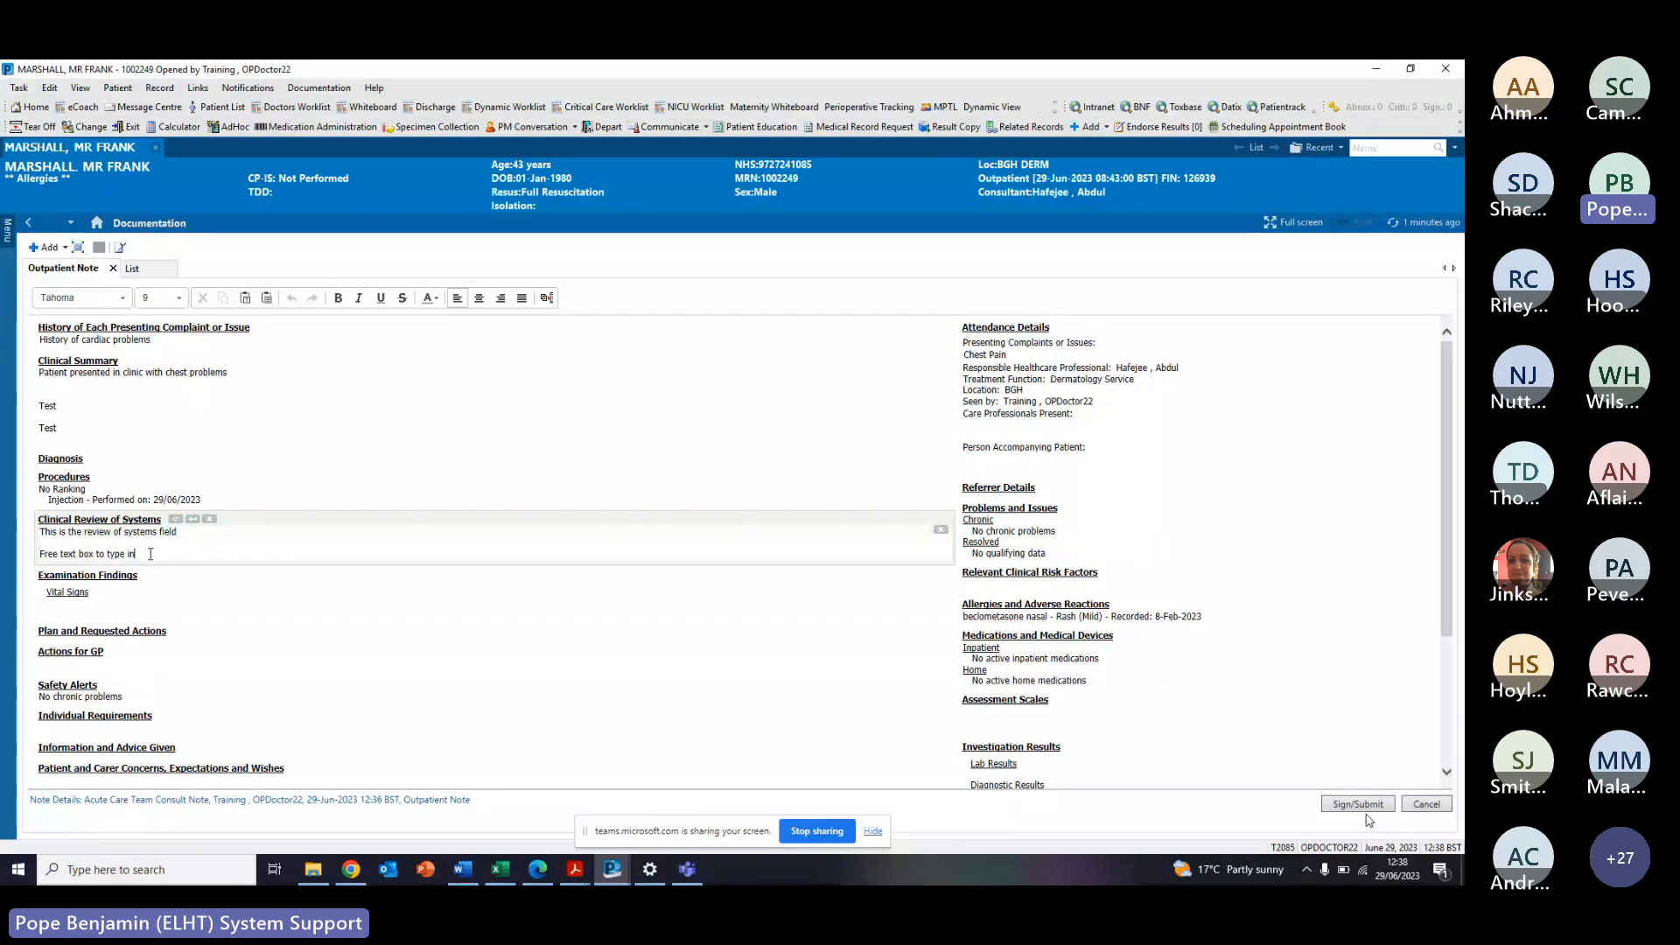
{"action": "type", "text": "hfhgh"}
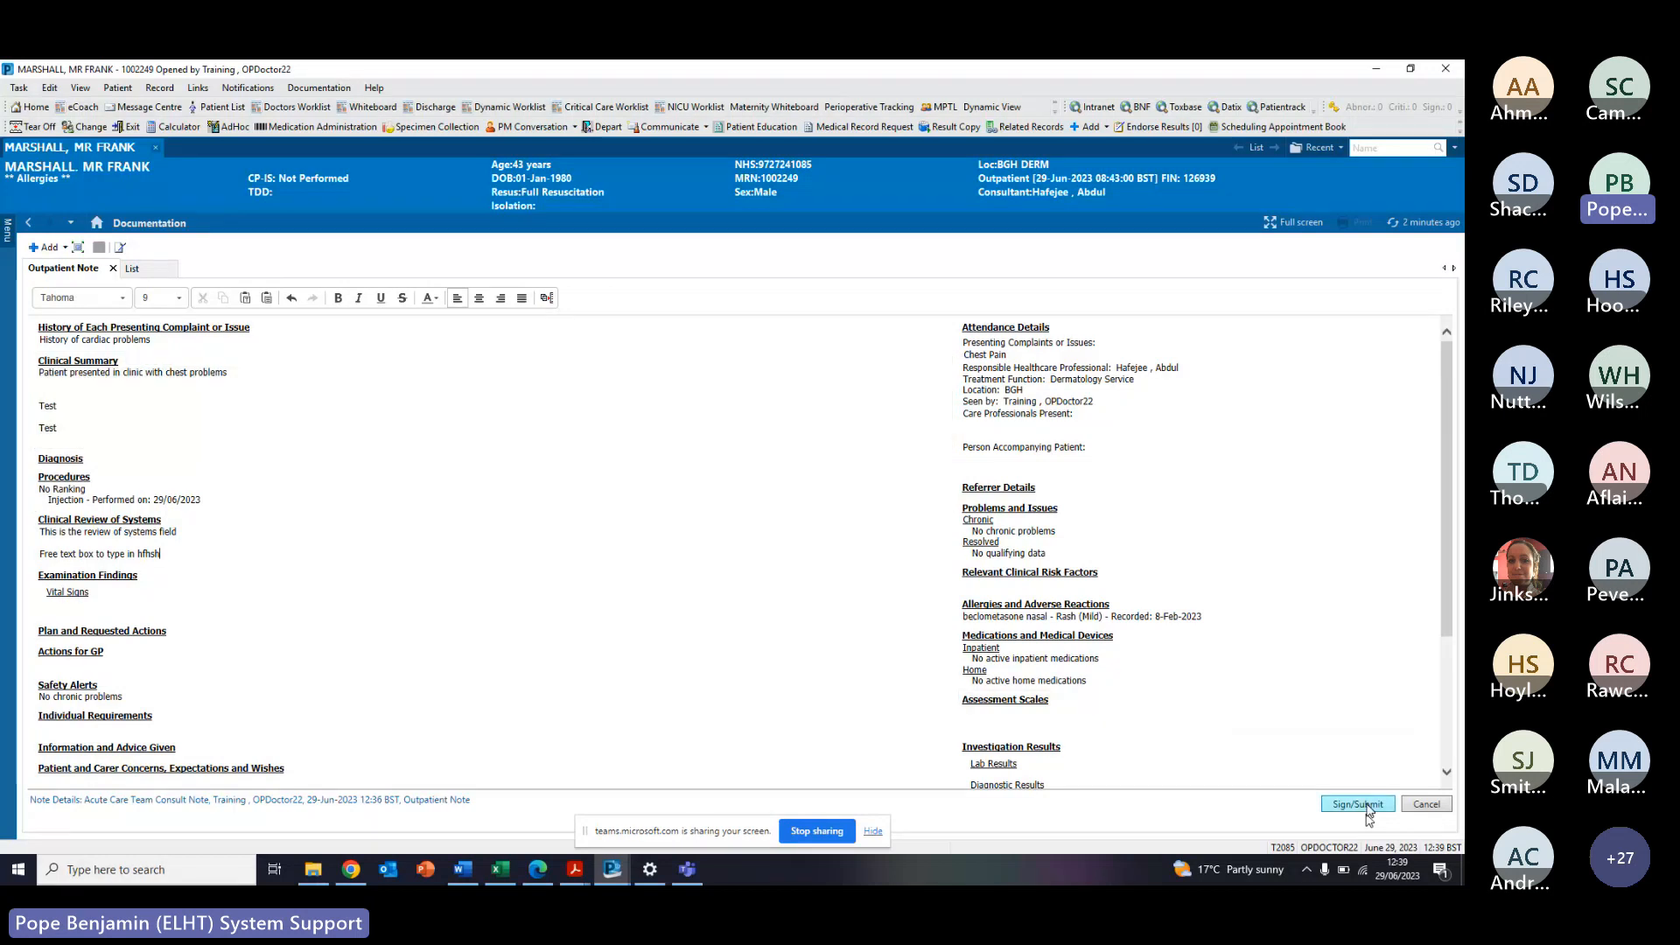
{"action": "left_click", "coordinate": [1368, 808]}
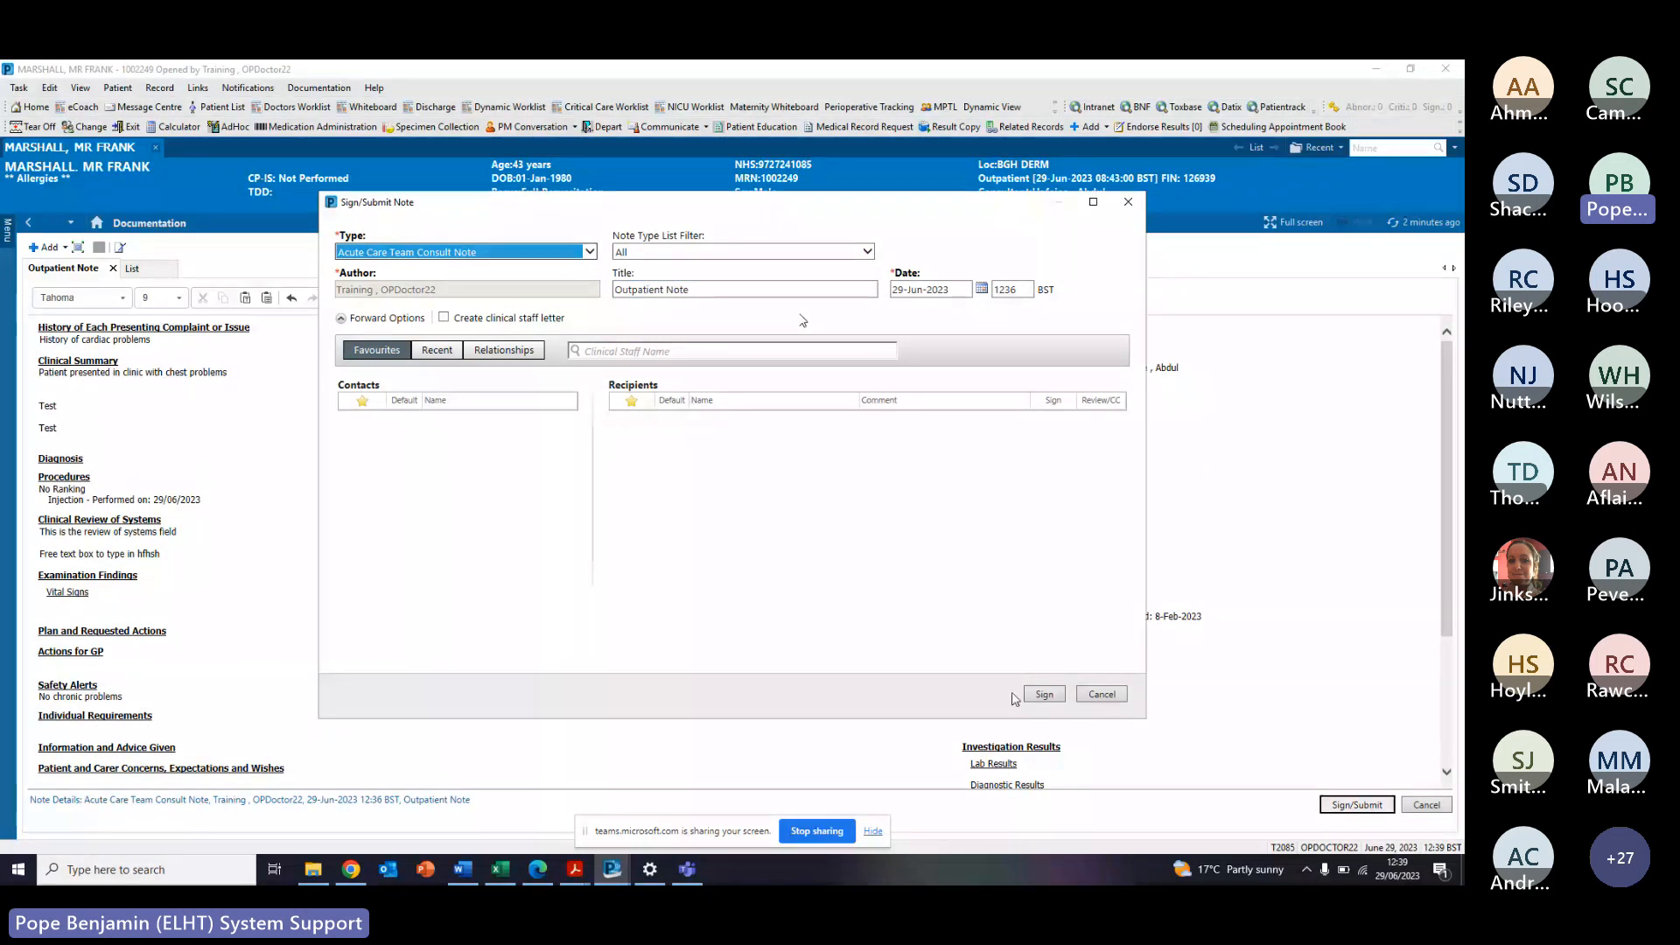
{"action": "left_click", "coordinate": [1044, 694]}
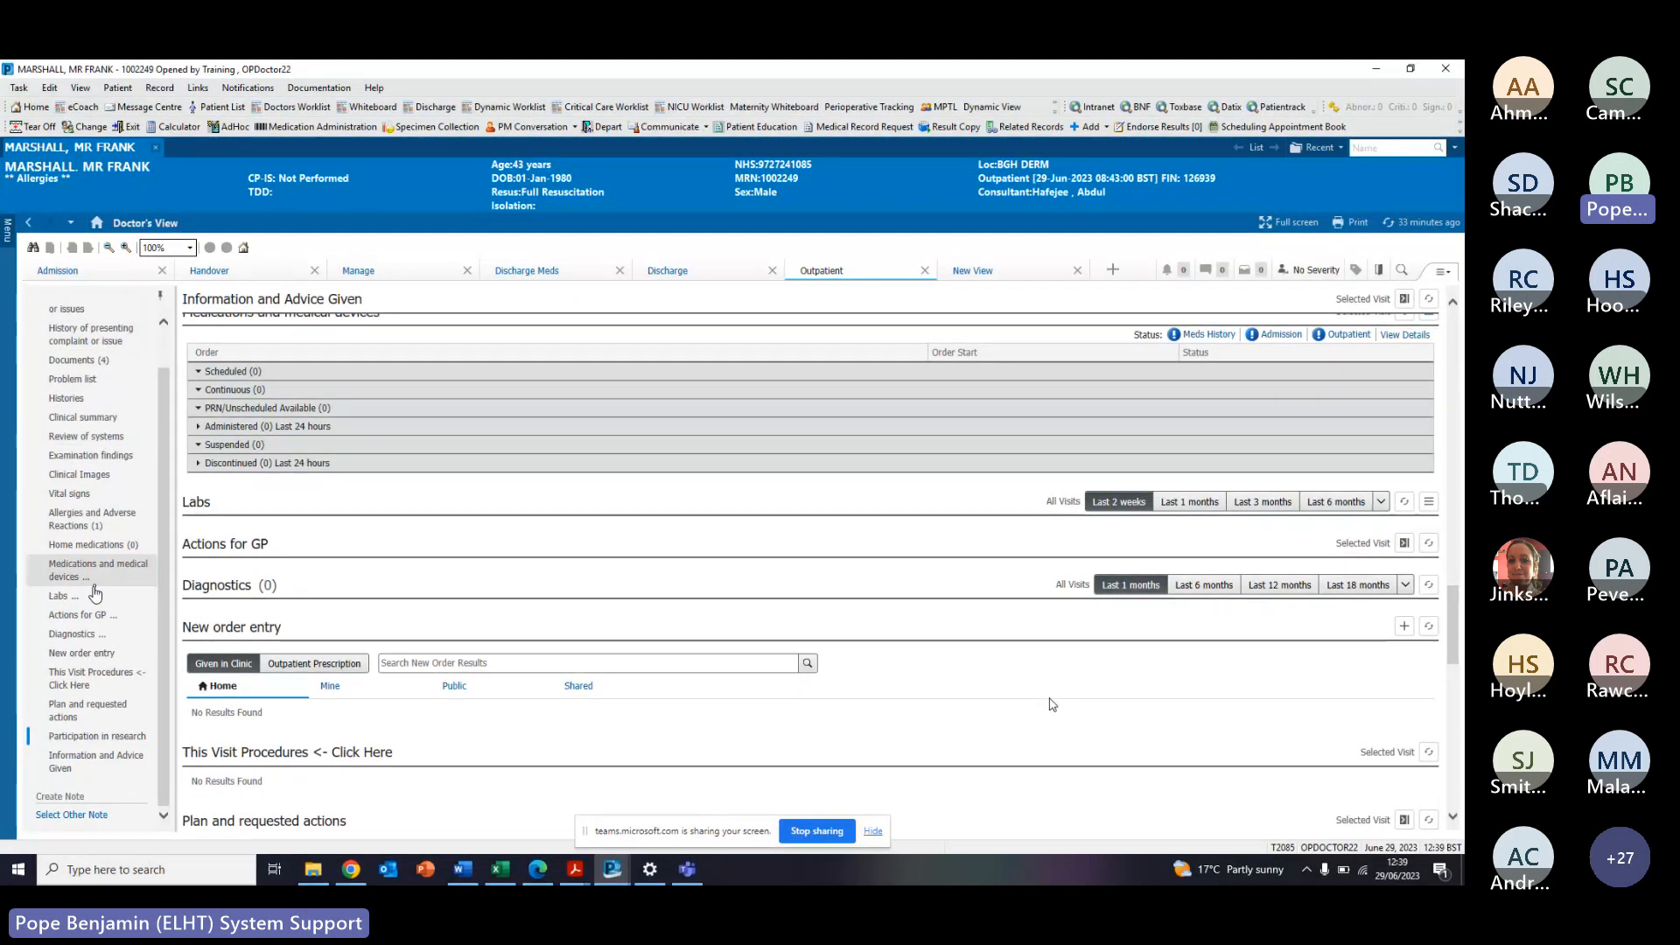
- Refresh the patient's Documents list in the Outpatient view and open the Outpatient Note for viewing
{"action": "left_click", "coordinate": [79, 360]}
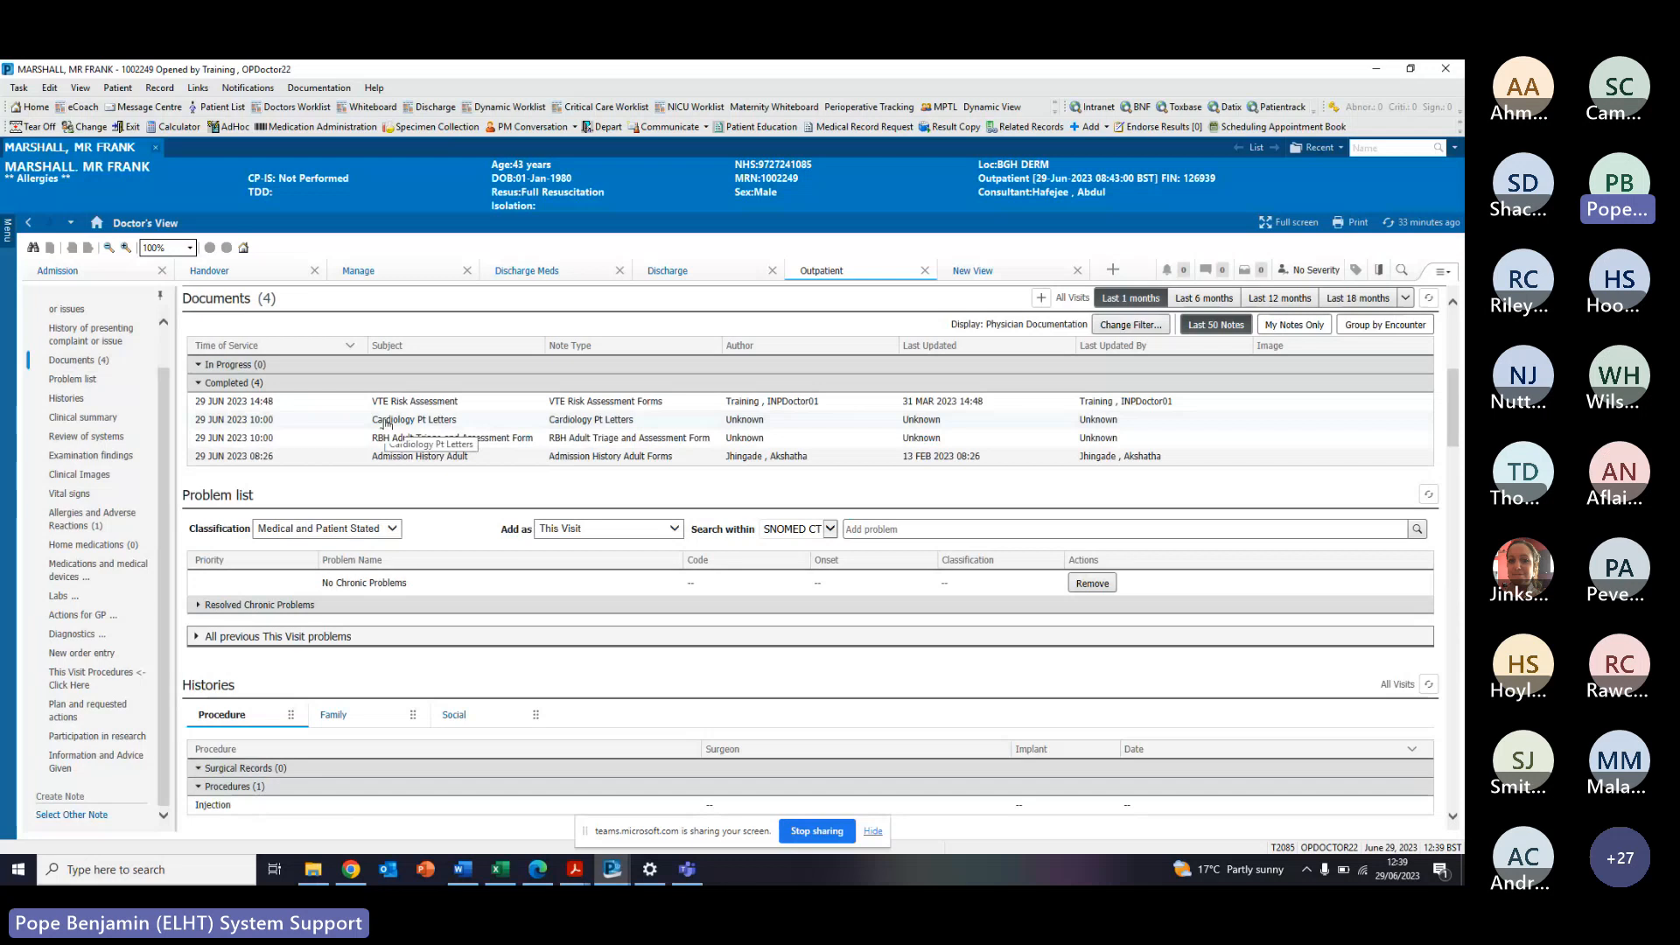
{"action": "left_click", "coordinate": [1410, 227]}
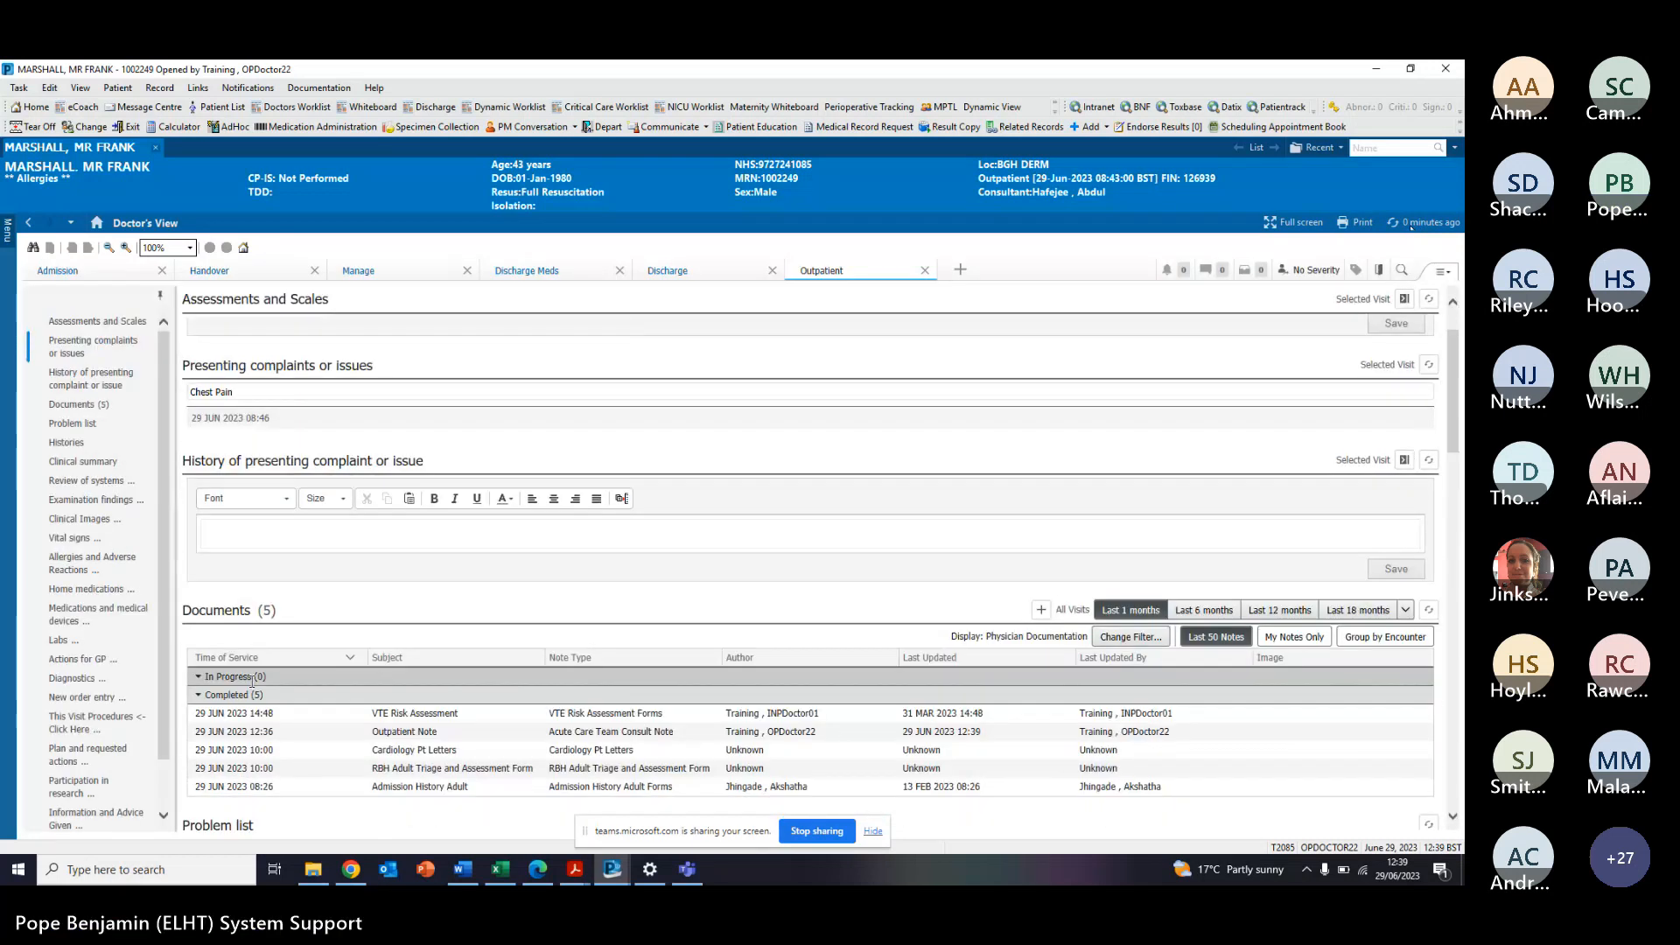
{"action": "scroll", "coordinate": [368, 665], "scroll_direction": "down", "scroll_amount": 1}
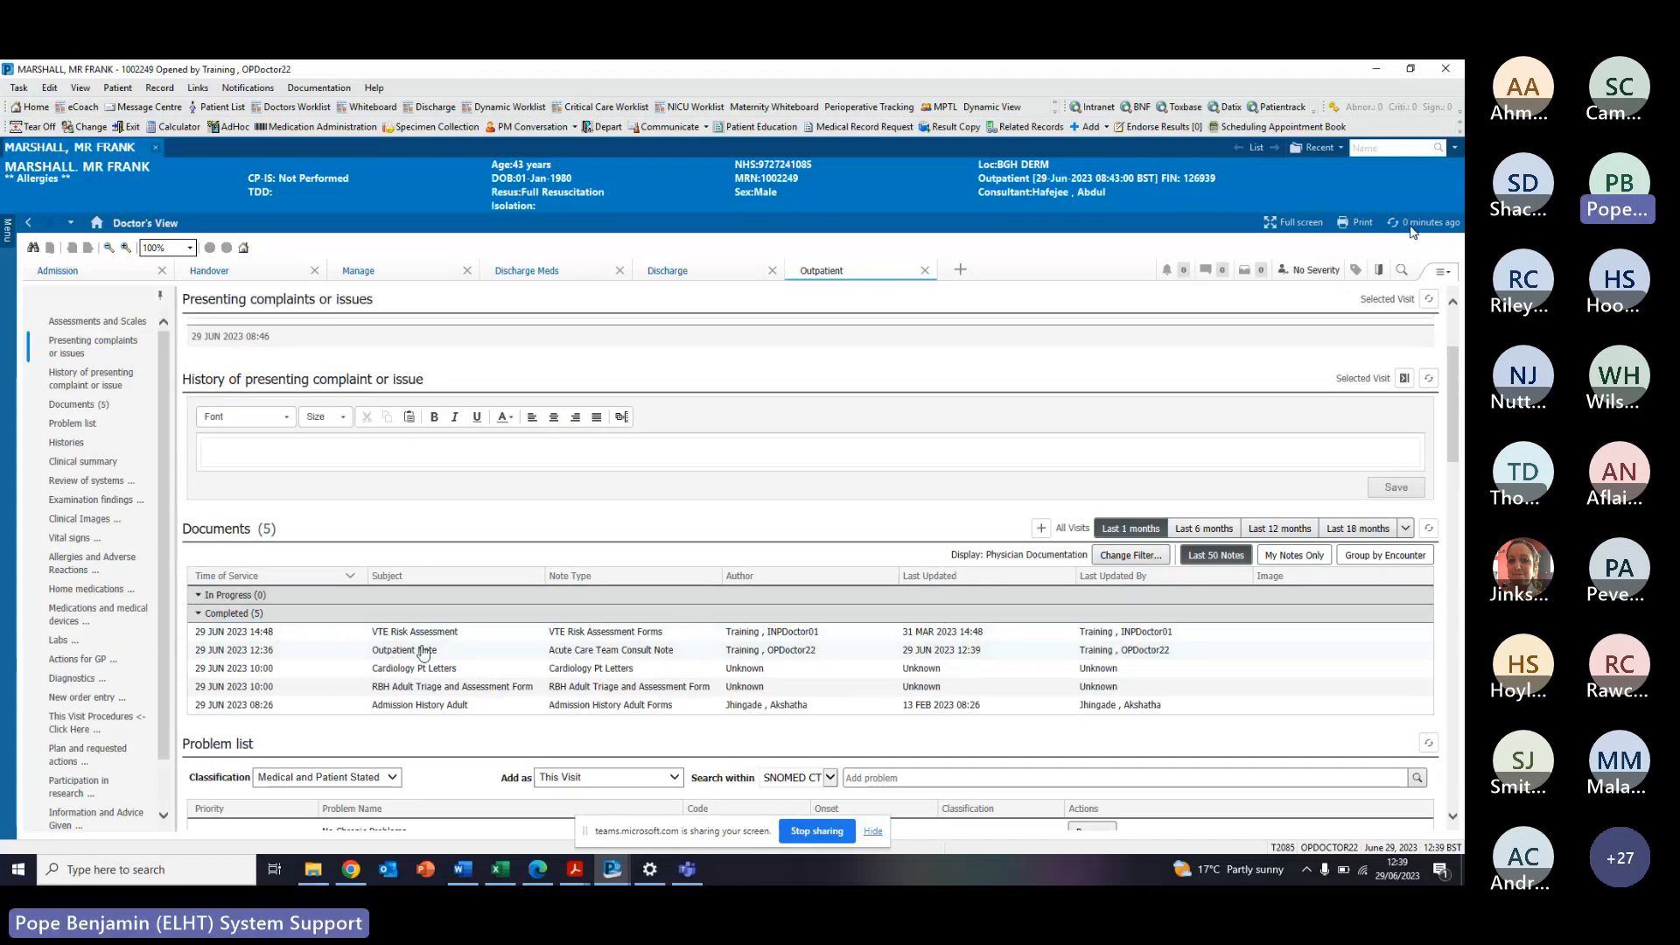
{"action": "left_click", "coordinate": [603, 654]}
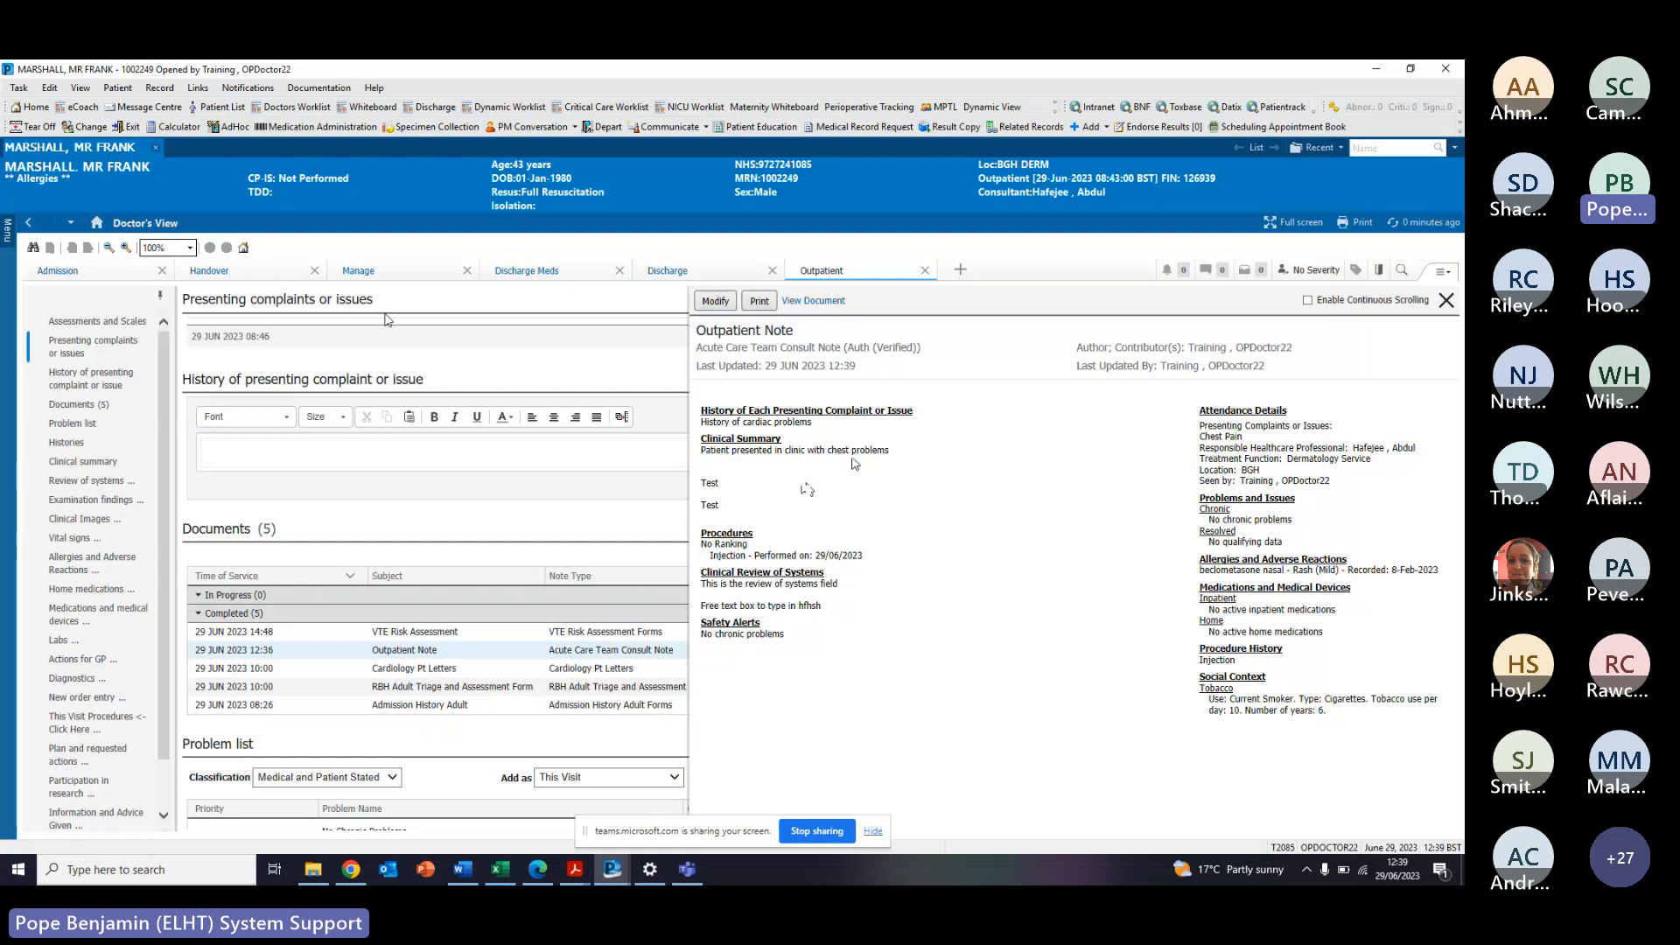
- Return to the Ambulatory Organiser and start Check Out for the patient's checked-in 08:30 Derm New appointment
{"action": "left_click", "coordinate": [29, 108]}
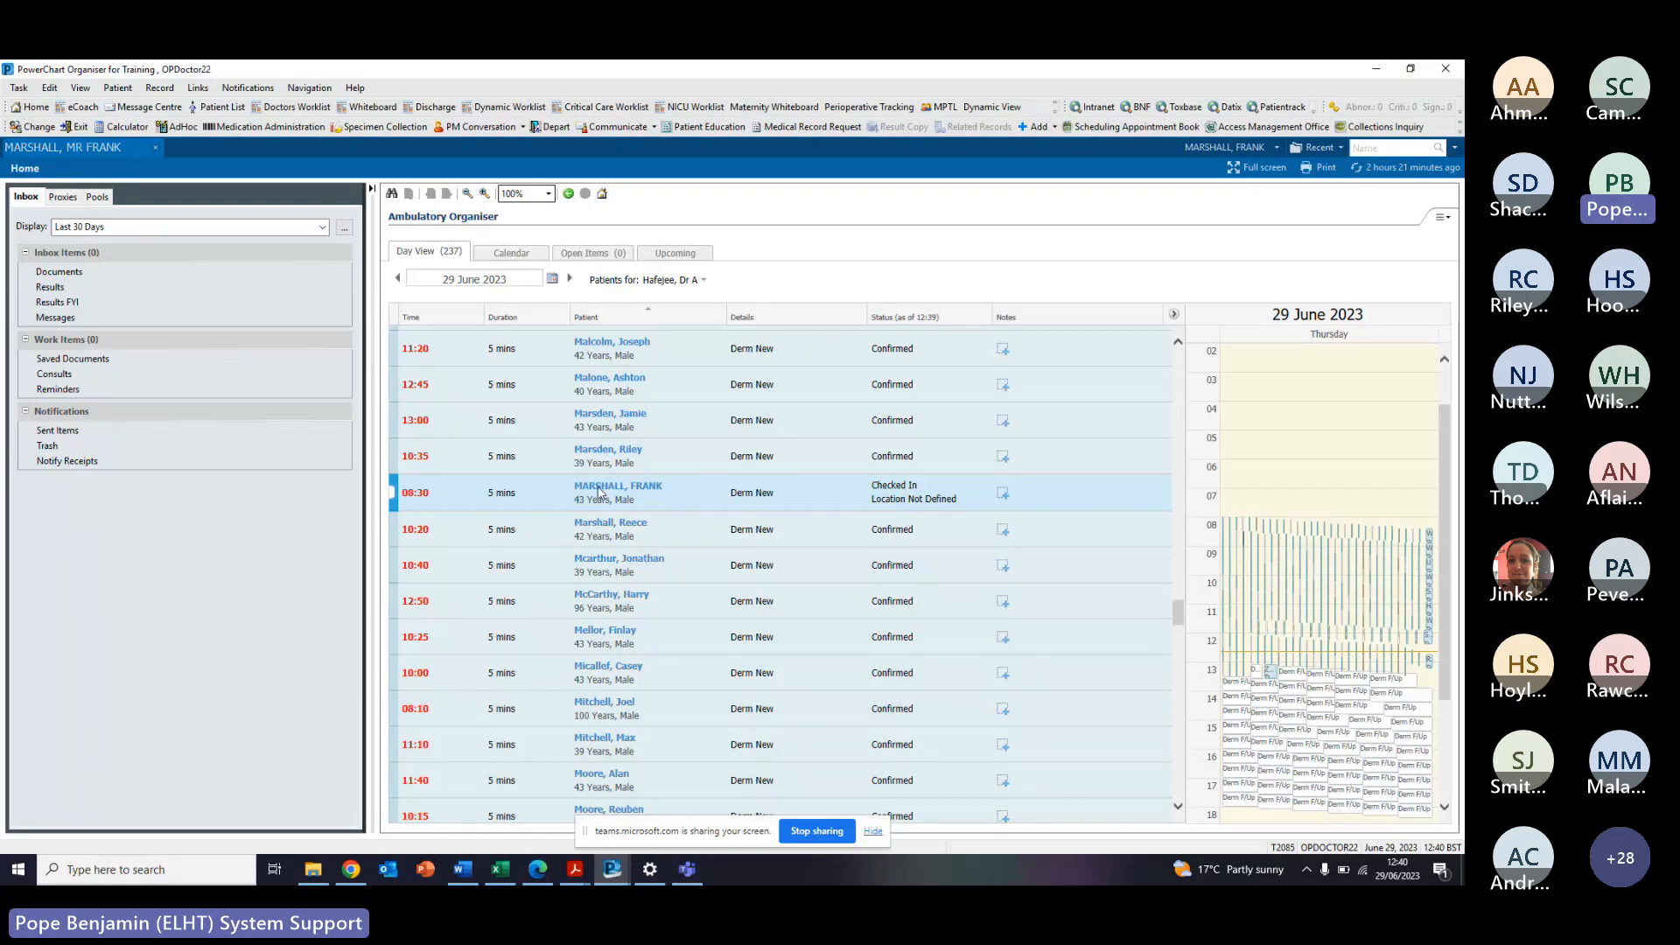
{"action": "mouse_move", "coordinate": [623, 495]}
{"action": "left_click", "coordinate": [901, 488]}
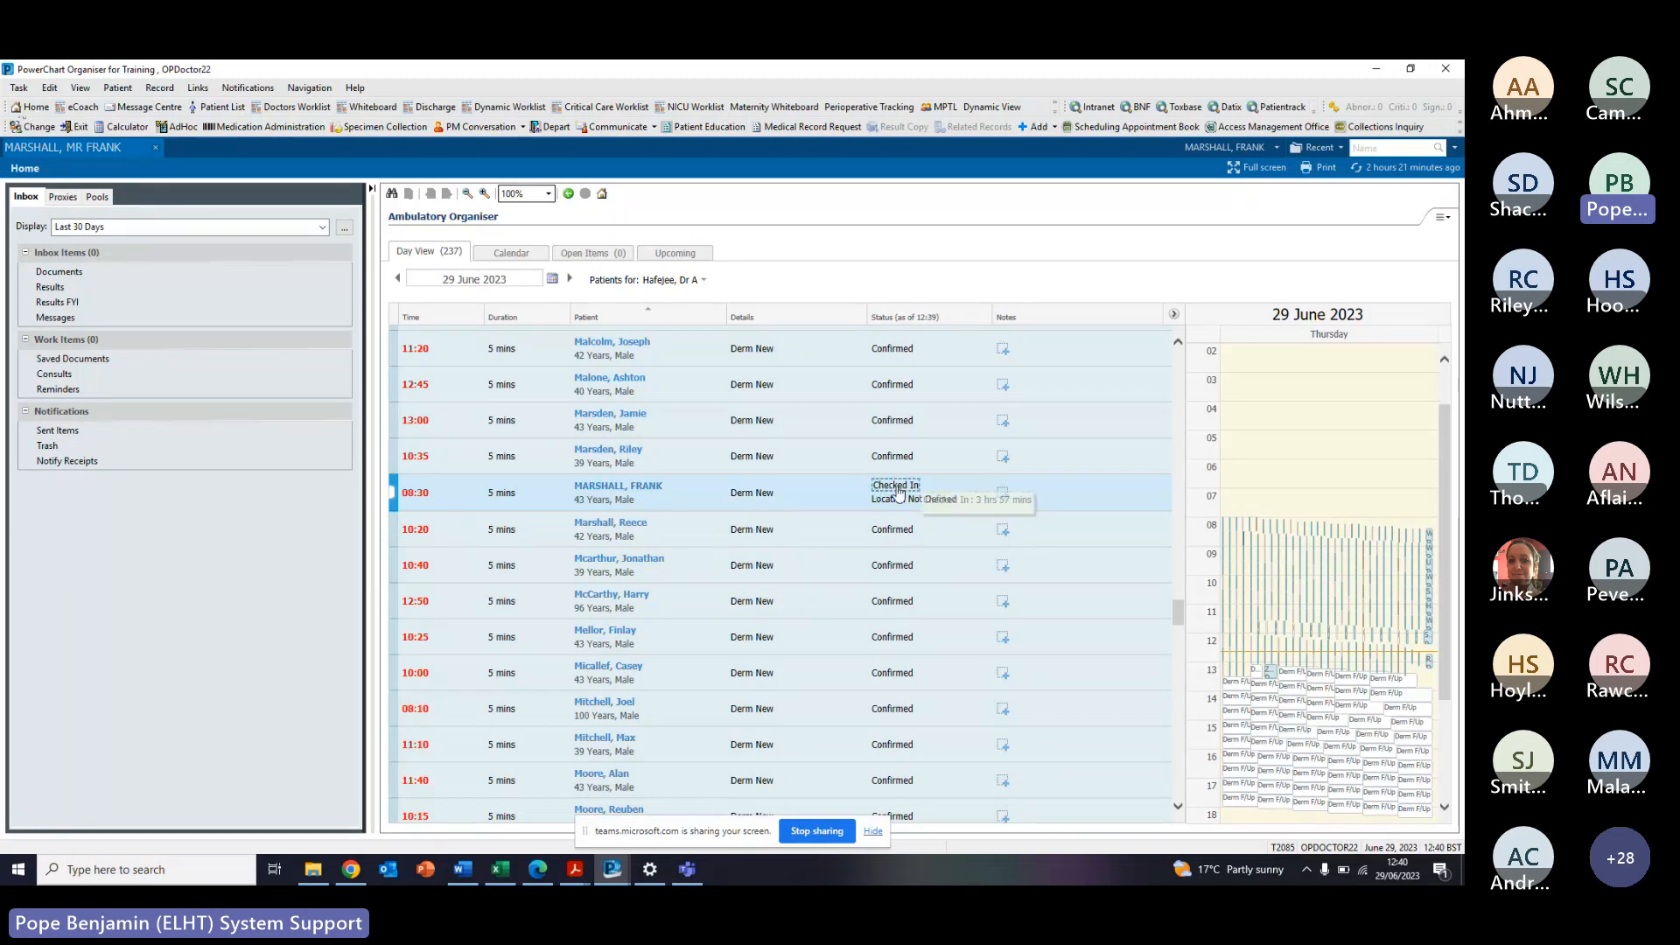
{"action": "left_click", "coordinate": [900, 495]}
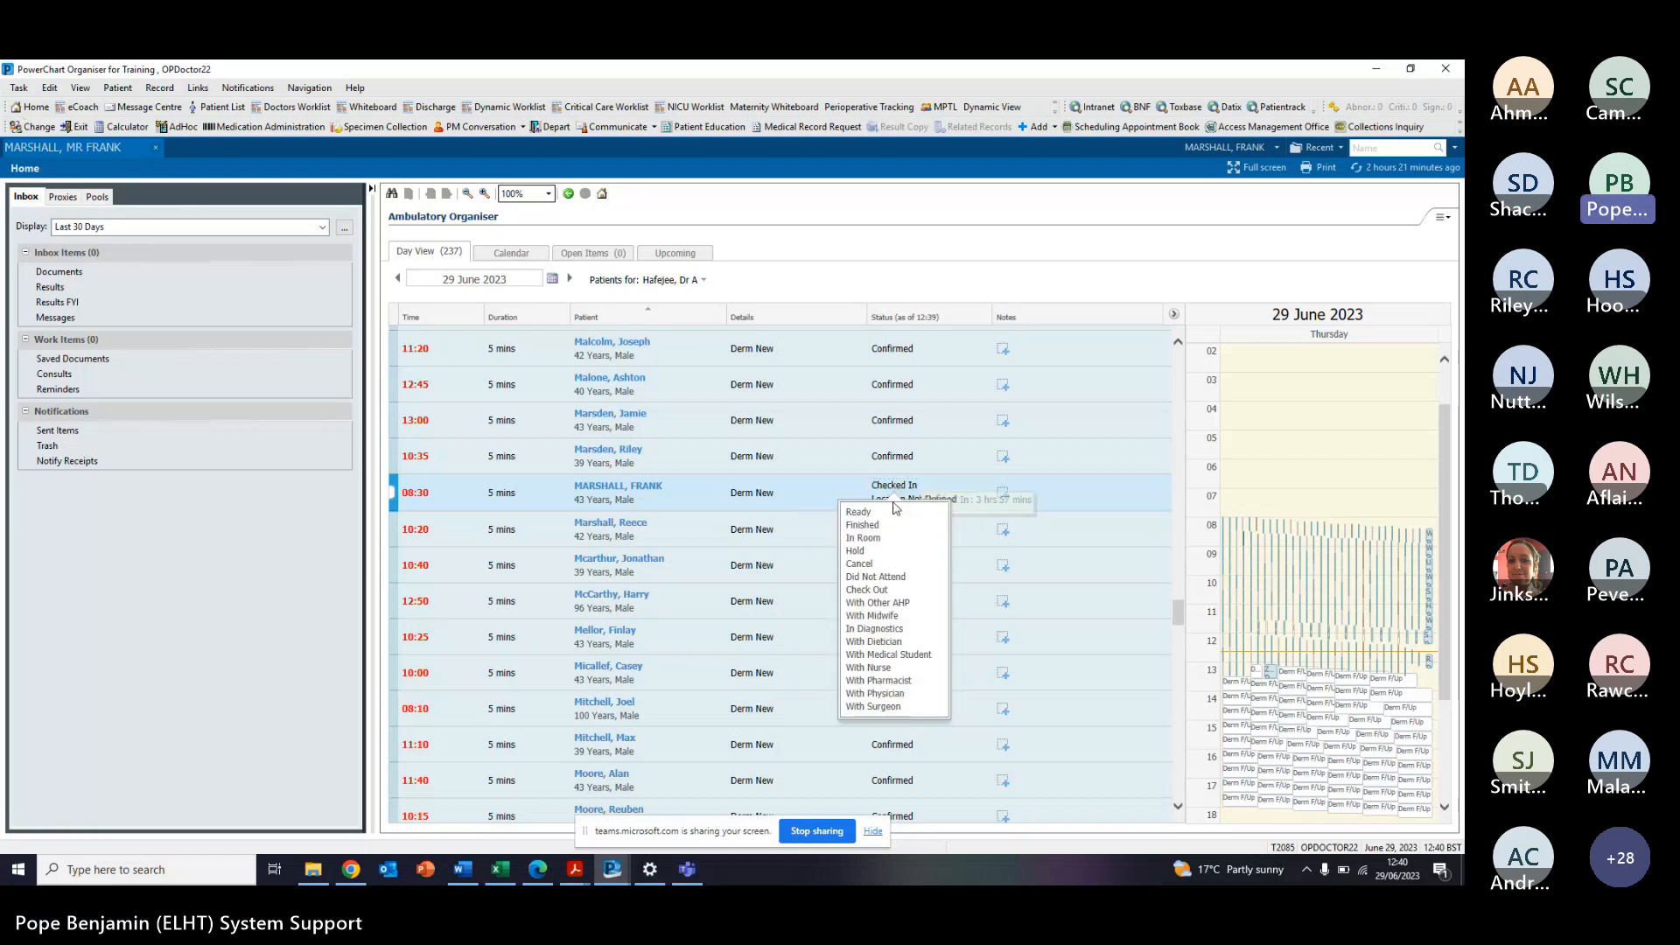
{"action": "left_click", "coordinate": [881, 591]}
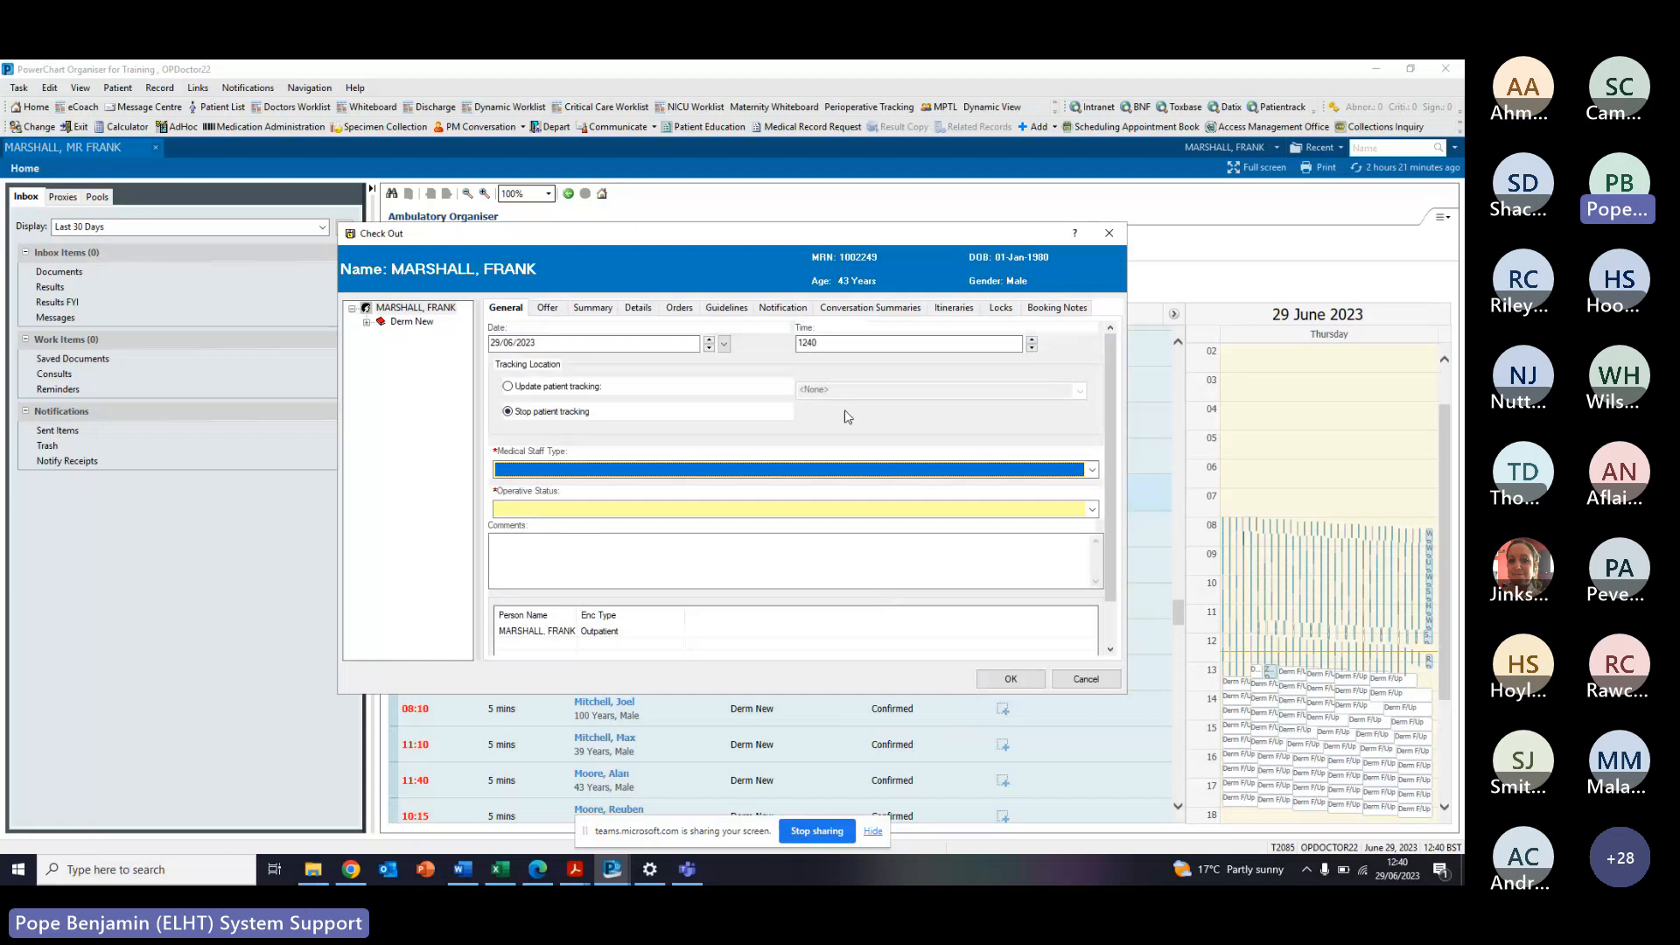
- Set the check-out's Medical Staff Type to Lead Care Professional and its Operative Status to Not Applicable
{"action": "left_click", "coordinate": [837, 344]}
{"action": "left_click", "coordinate": [669, 470]}
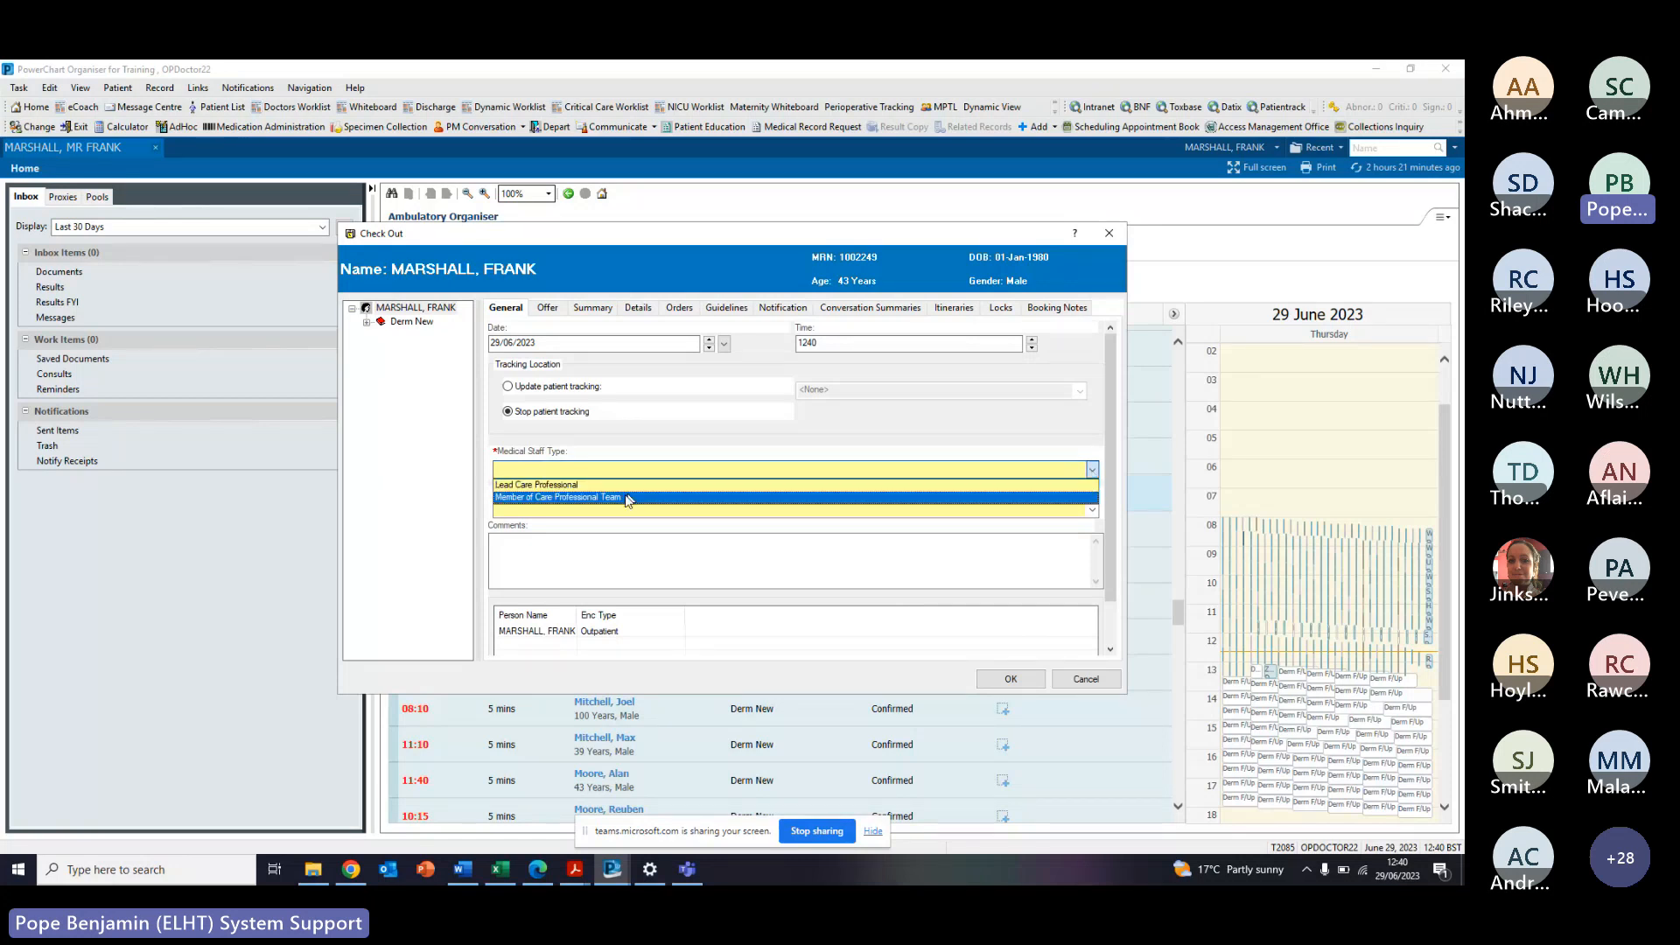
{"action": "left_click", "coordinate": [560, 485]}
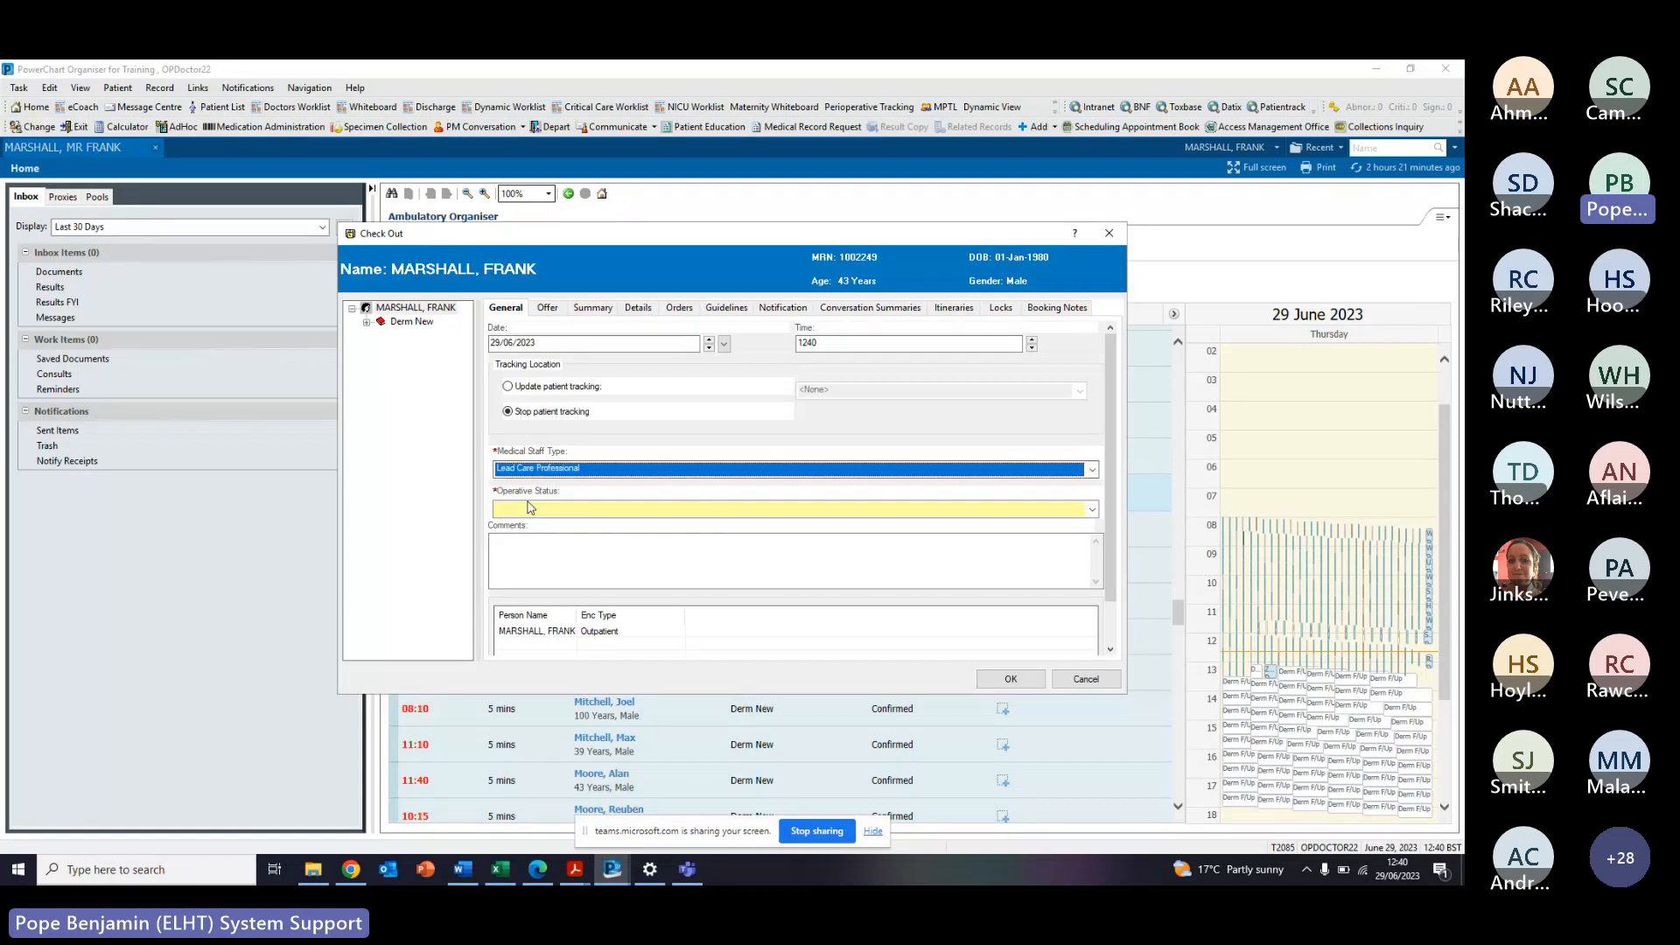
{"action": "left_click", "coordinate": [638, 510]}
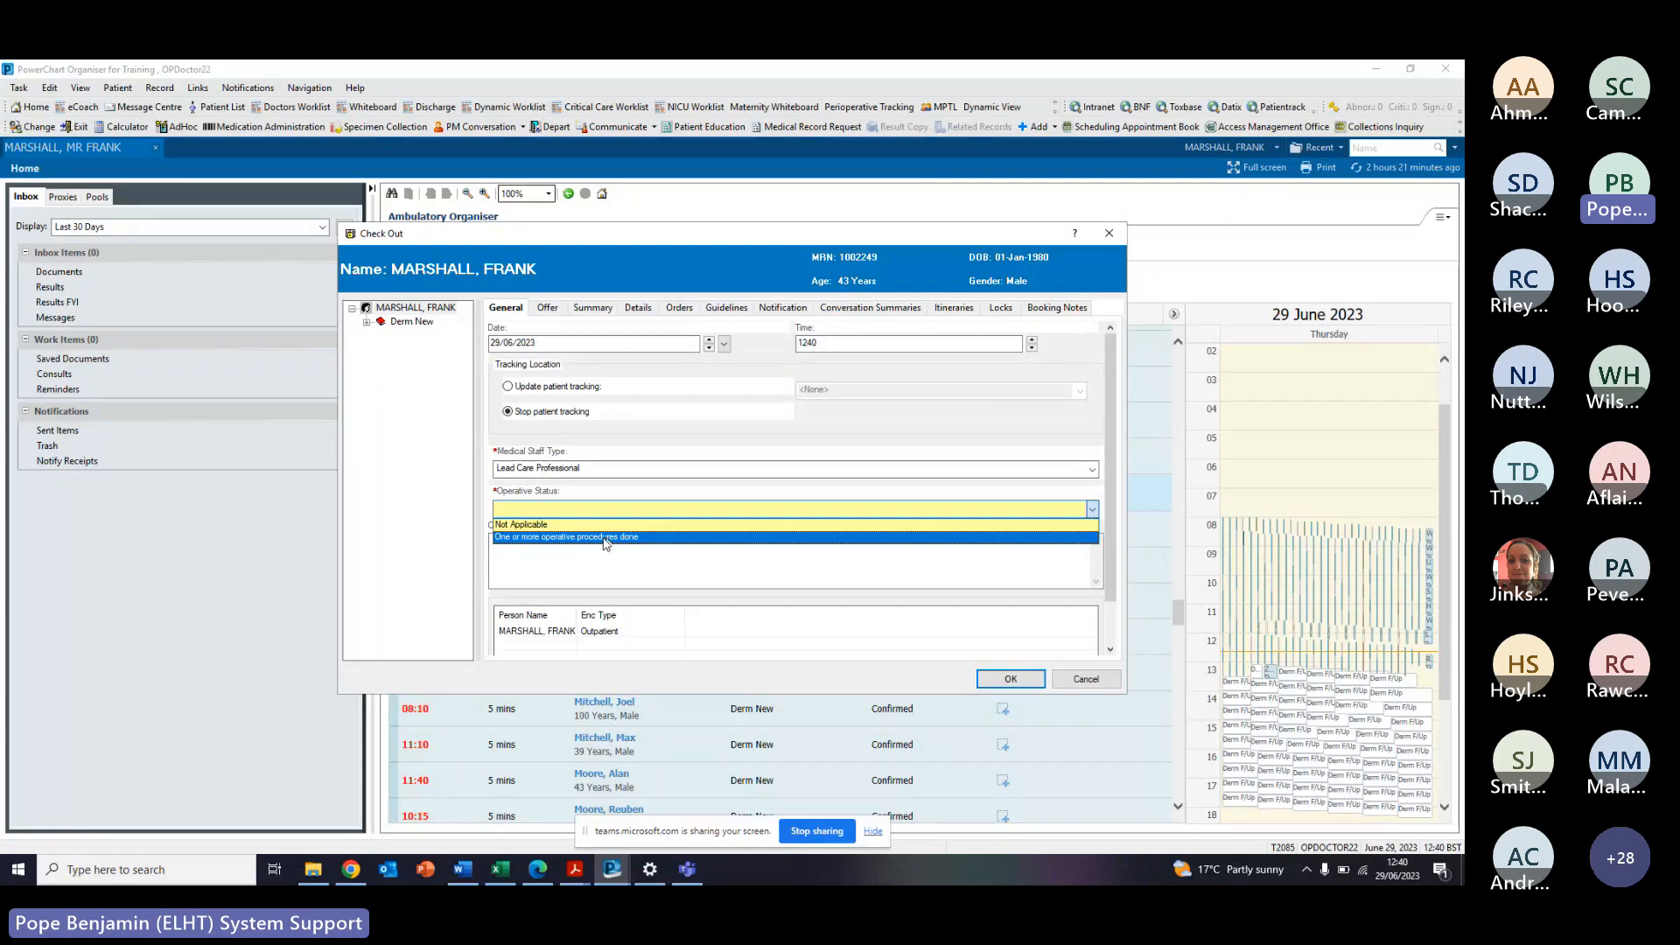
{"action": "left_click", "coordinate": [535, 525]}
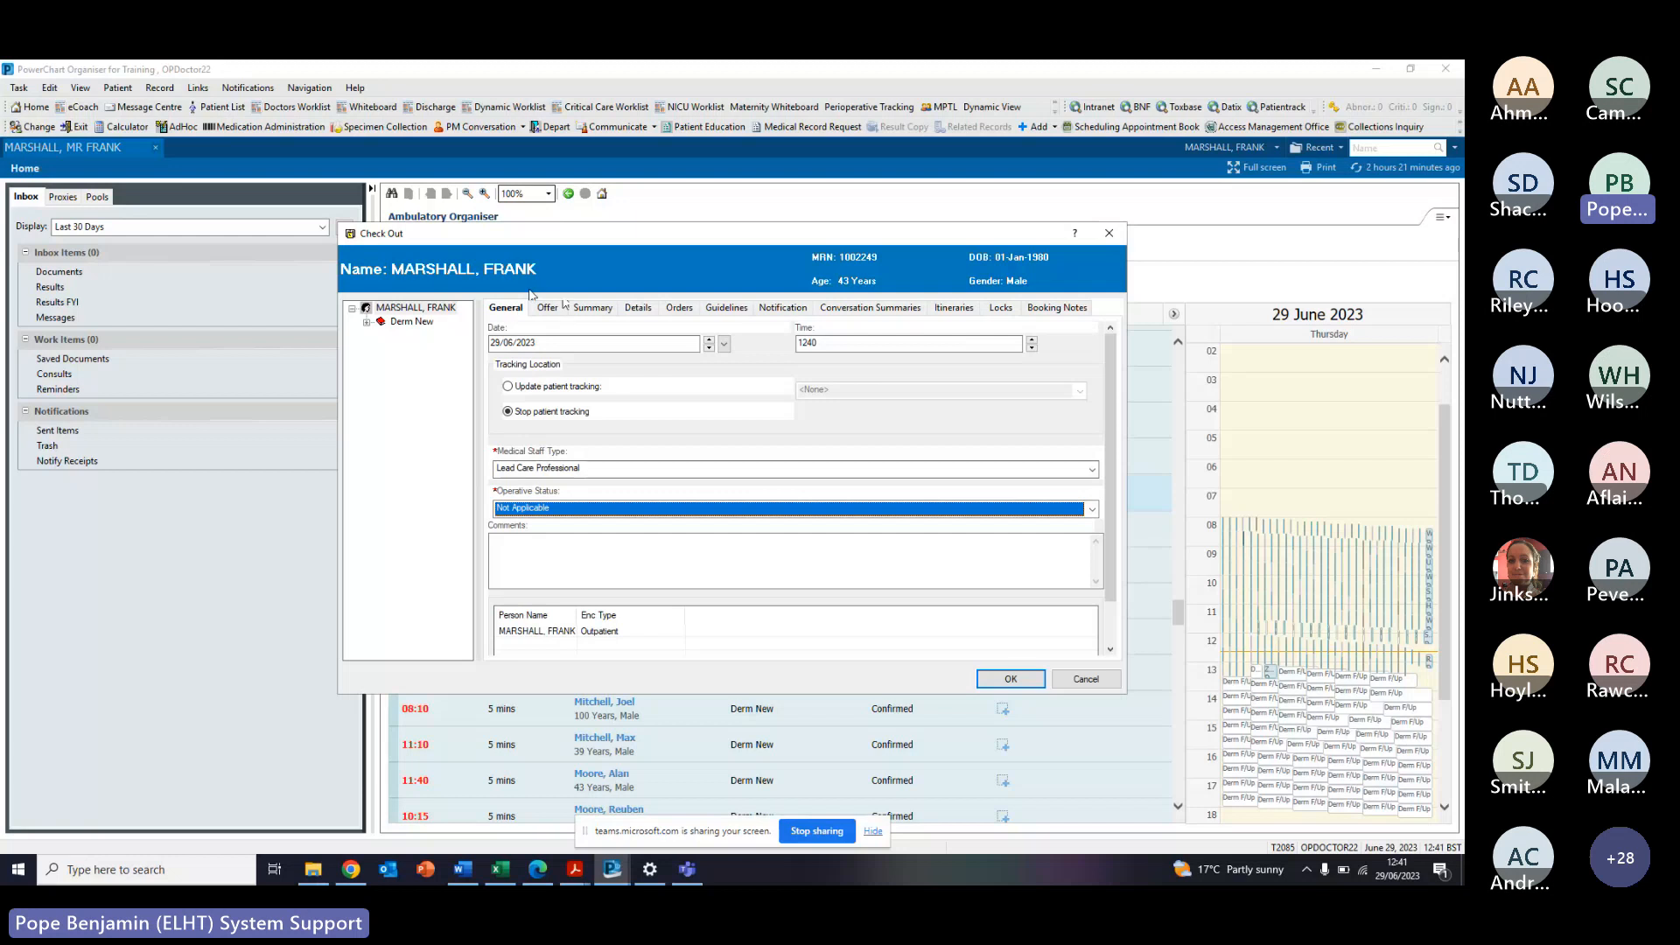
- Set RTT Status to 30 First Treatment Received Today and Outcome of Attendance to Discharged from consultant's care, and complete the check-out
{"action": "left_click", "coordinate": [549, 308]}
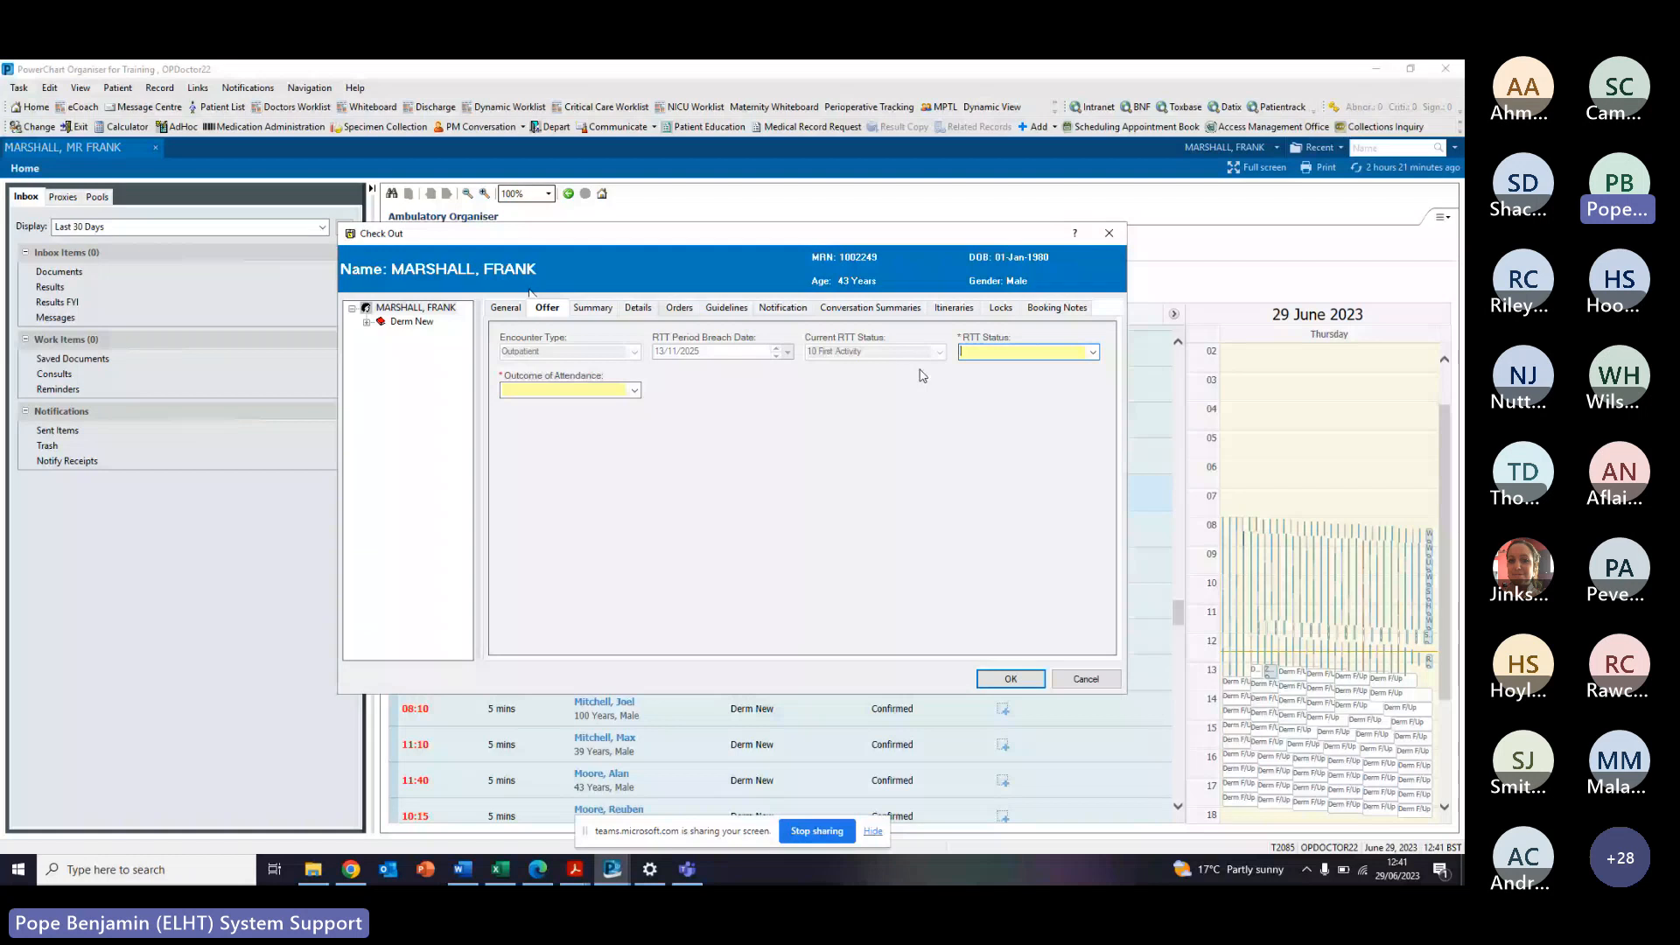
{"action": "left_click", "coordinate": [1092, 352]}
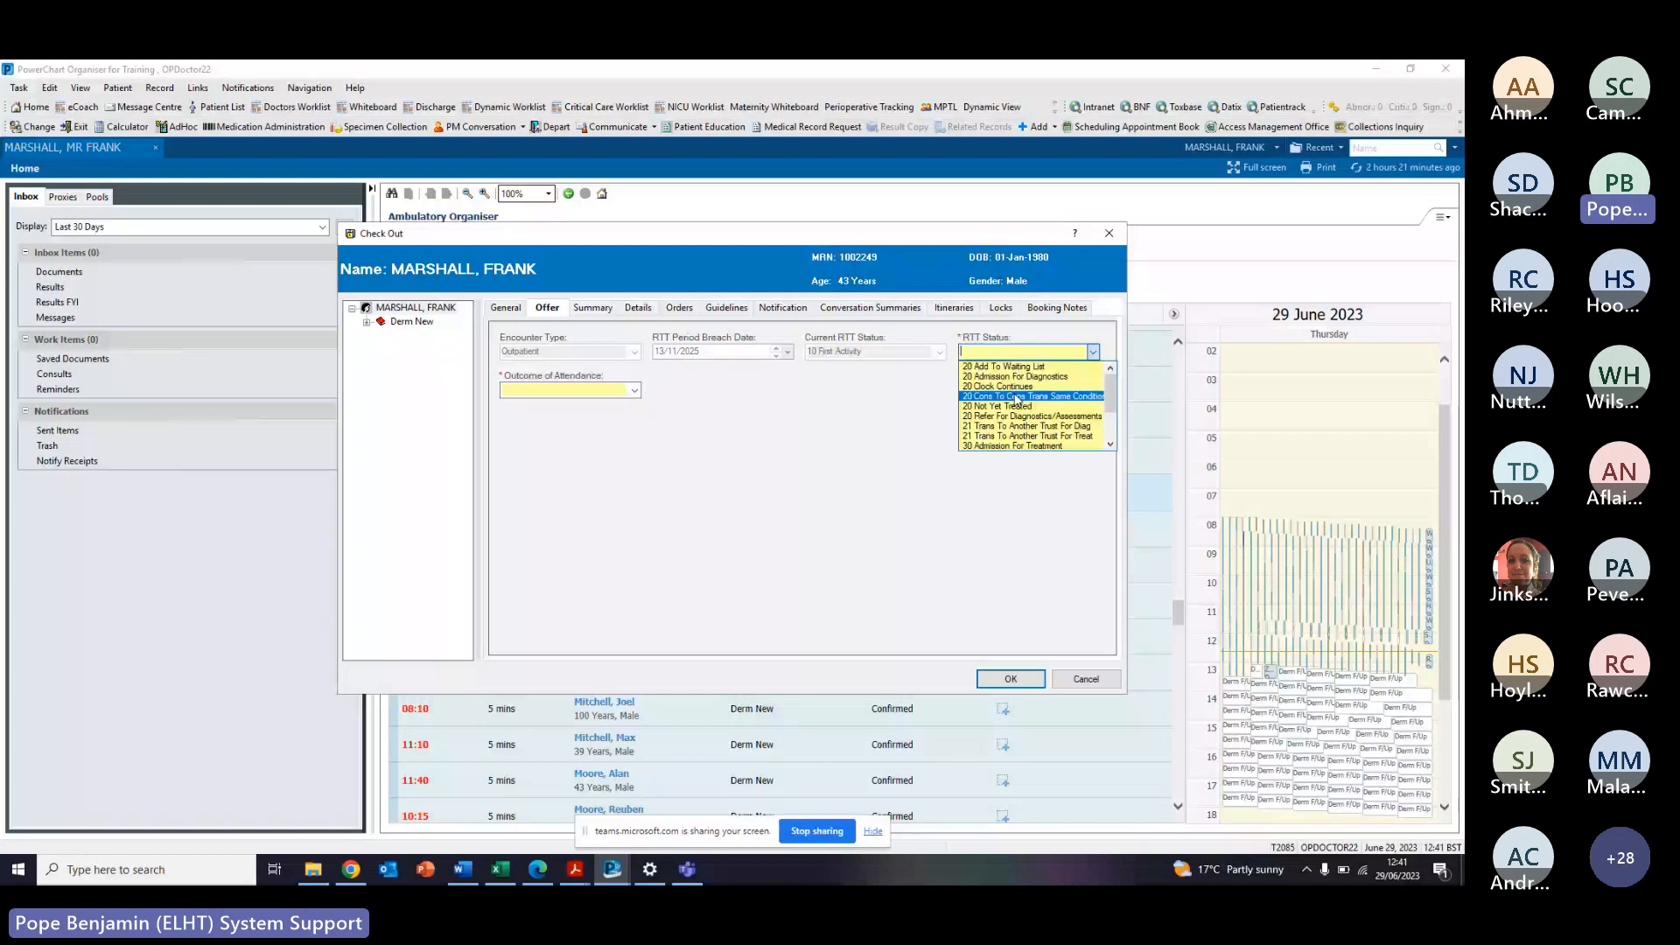
{"action": "scroll", "coordinate": [1018, 402], "scroll_direction": "down", "scroll_amount": 2}
{"action": "left_click", "coordinate": [1022, 417]}
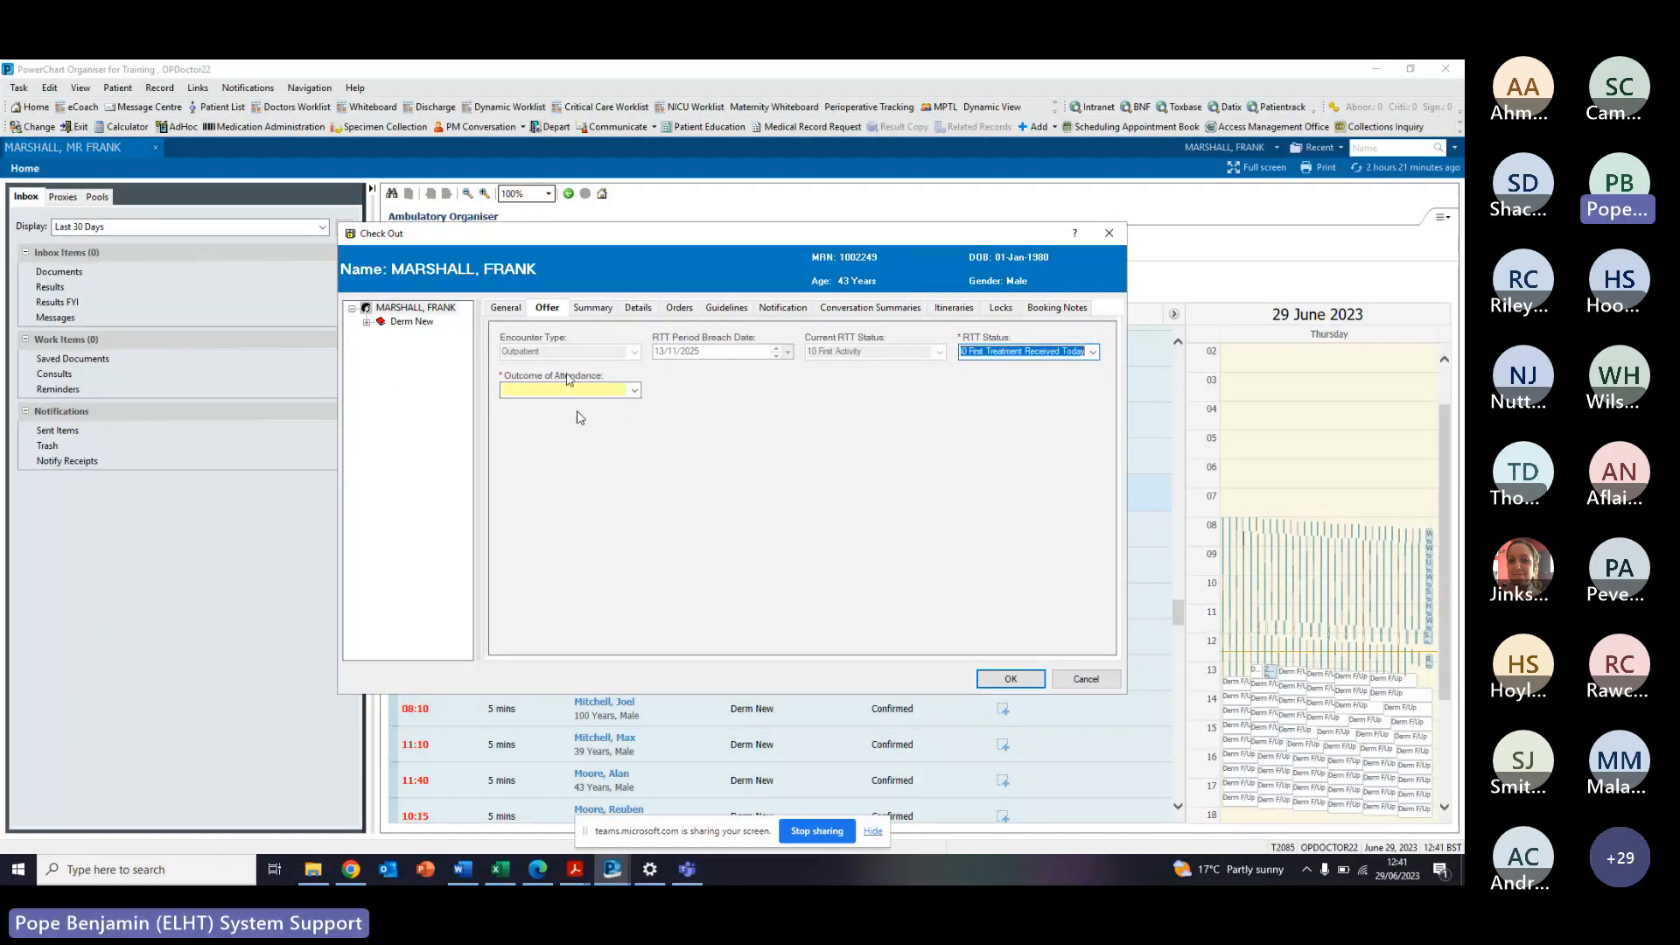
{"action": "left_click", "coordinate": [635, 390]}
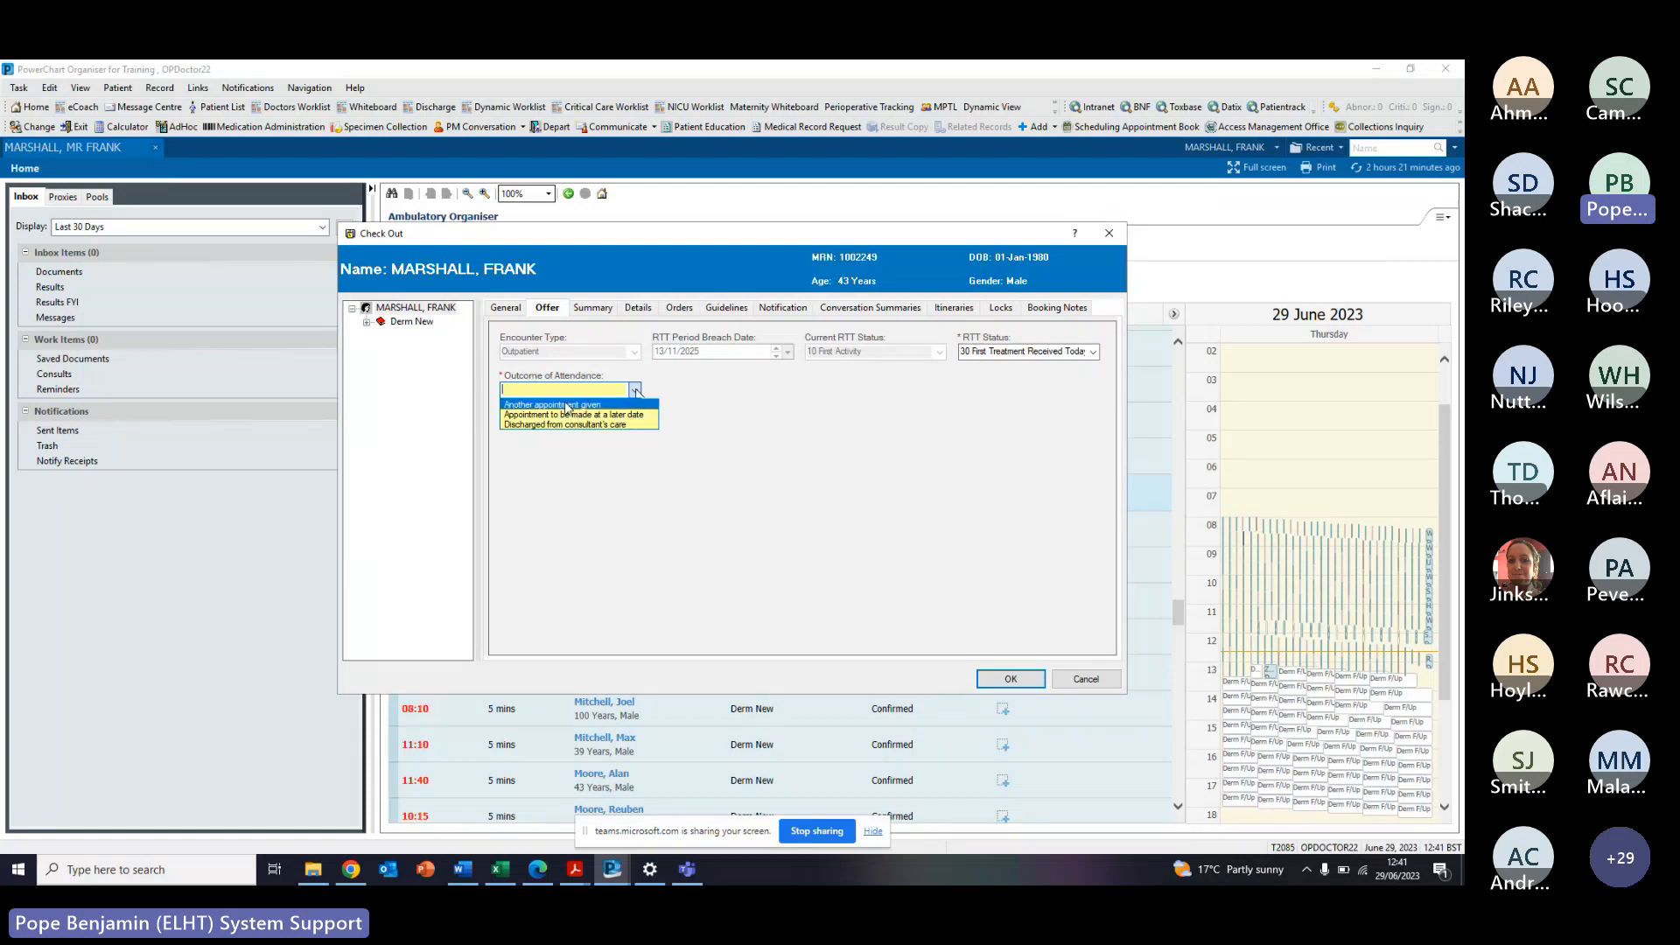
{"action": "left_click", "coordinate": [620, 425]}
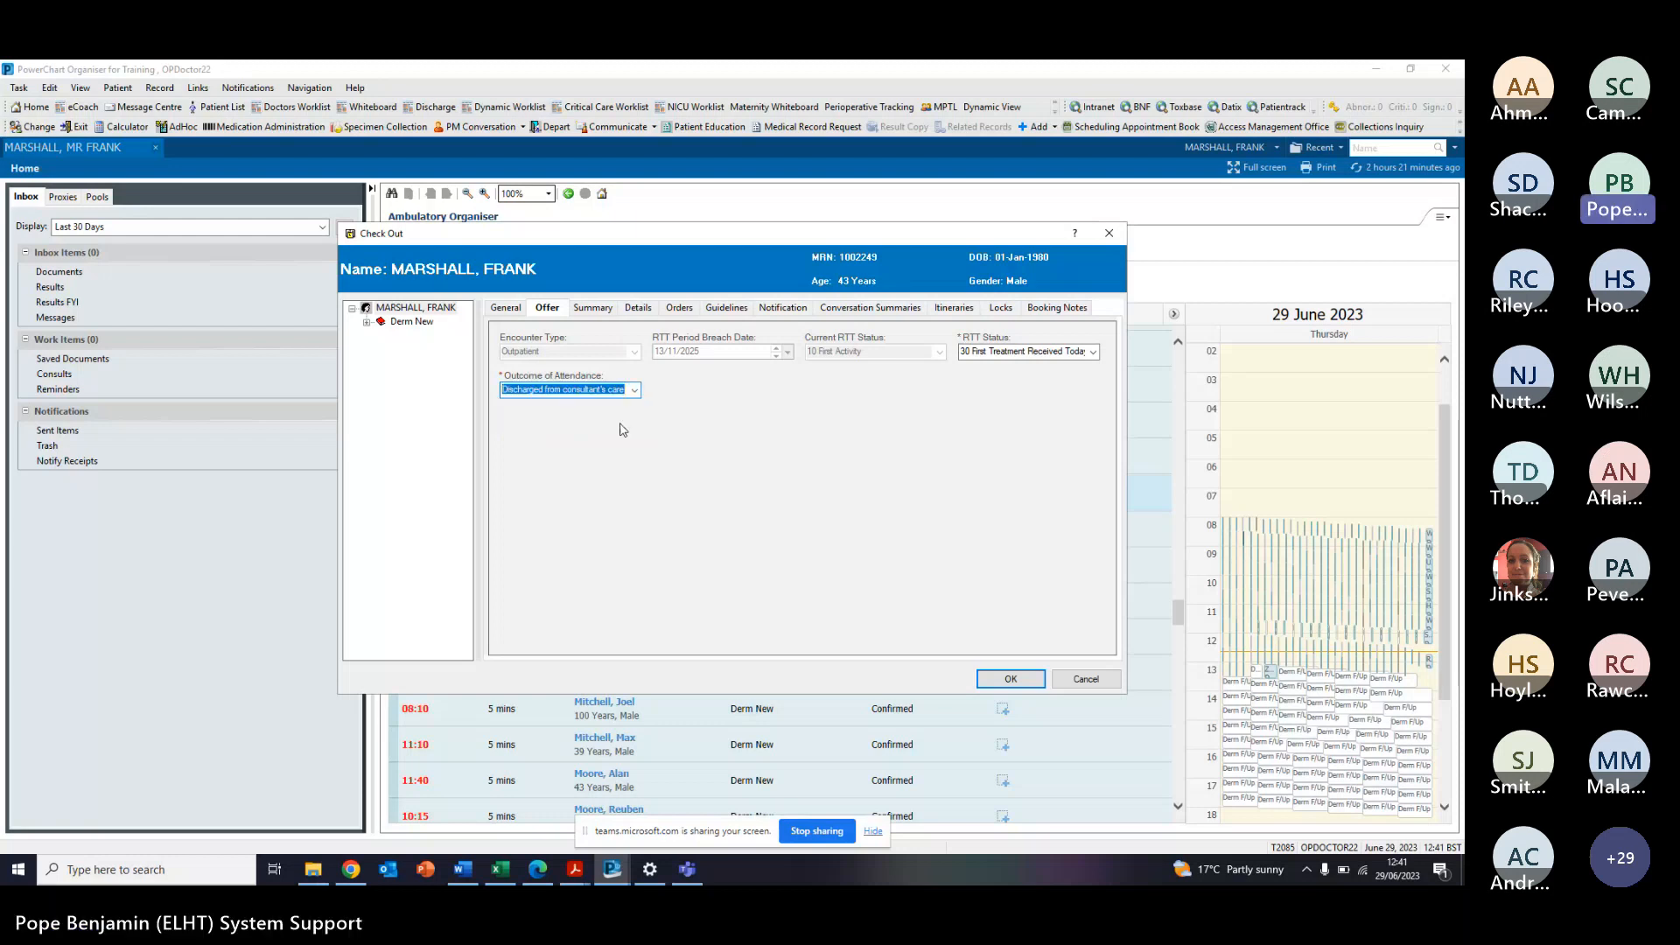
{"action": "left_click", "coordinate": [1006, 678]}
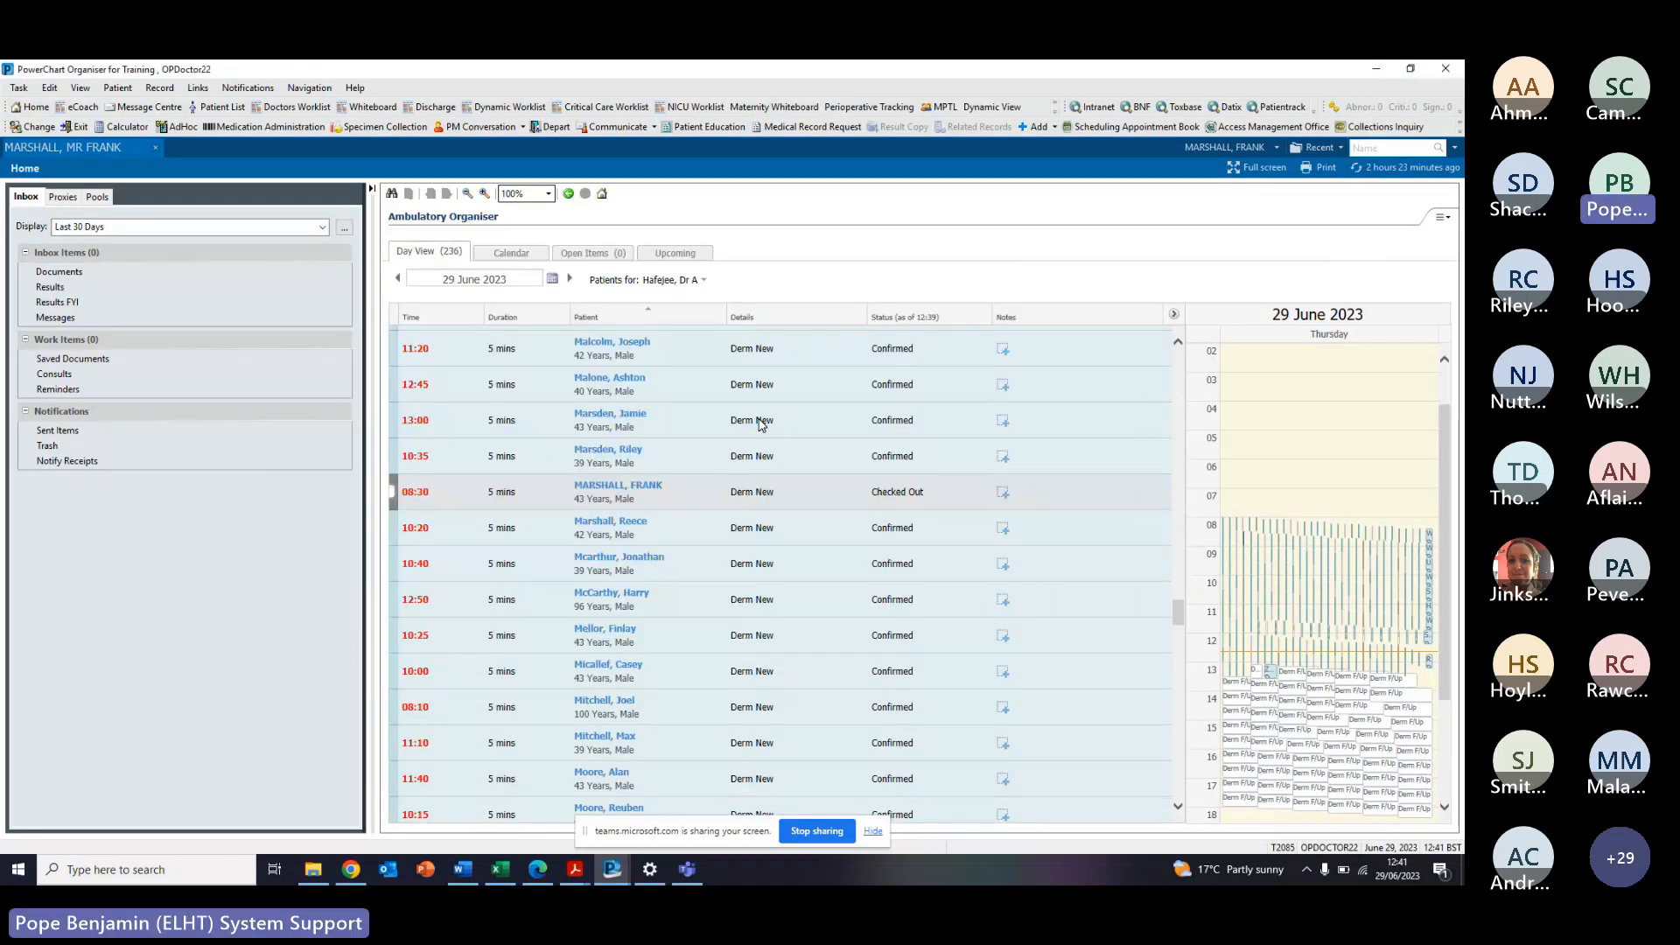
- Check the 08:30 Derm New appointment's status in the day view, and switch to Microsoft Teams
{"action": "left_click", "coordinate": [898, 495]}
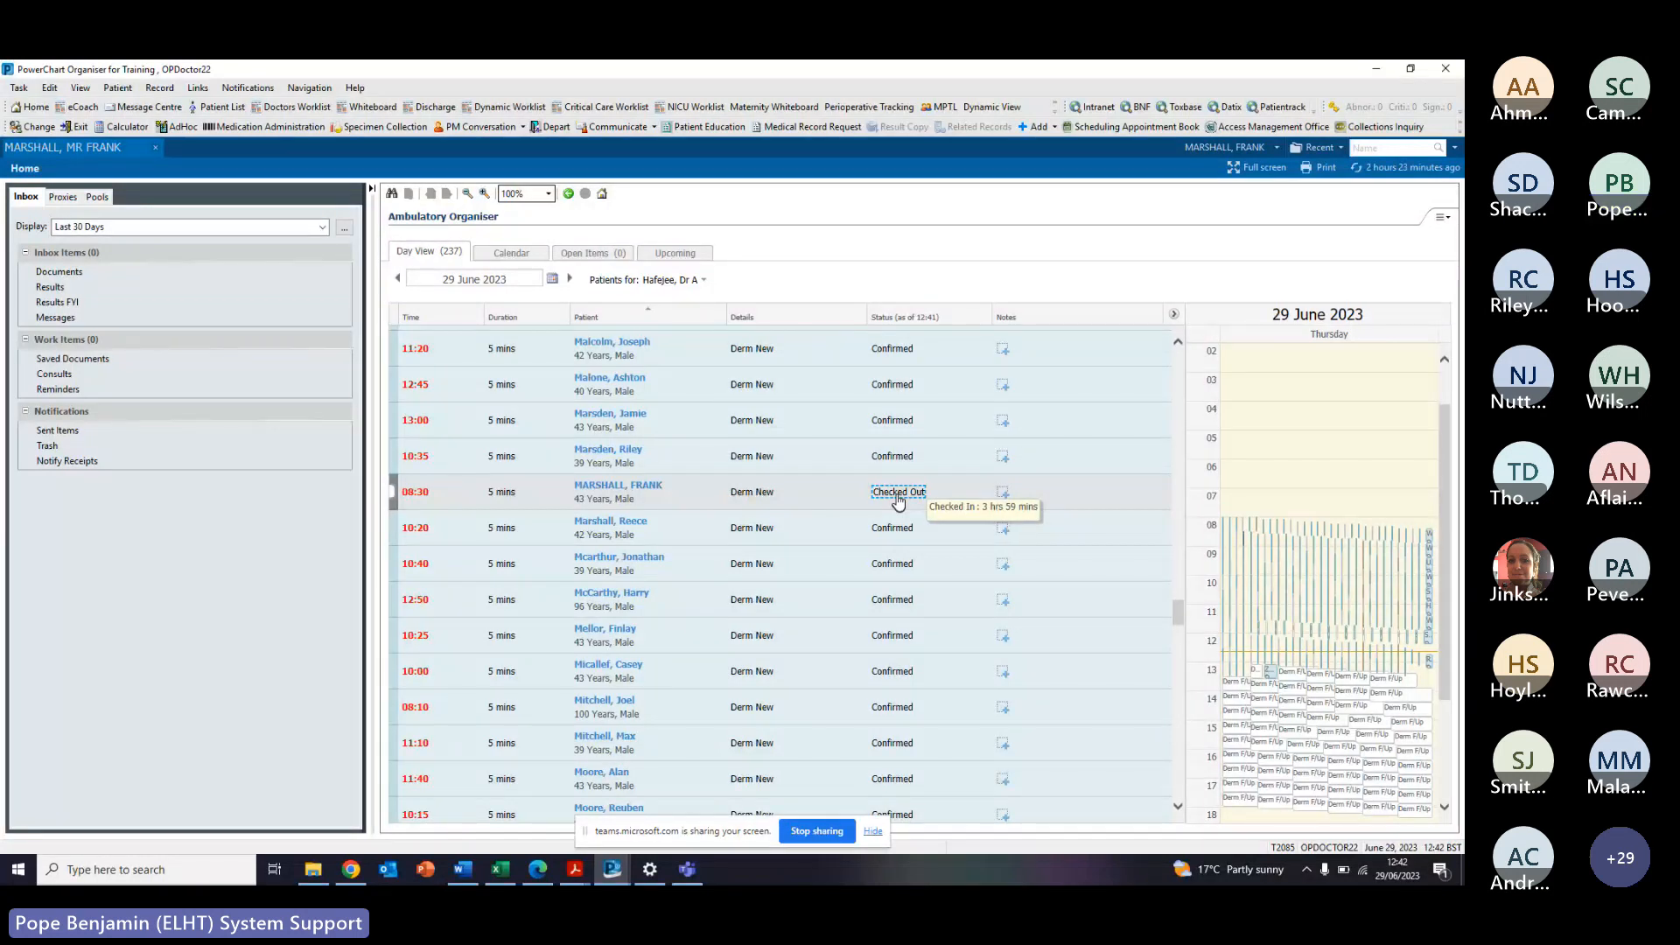
{"action": "left_click", "coordinate": [687, 869]}
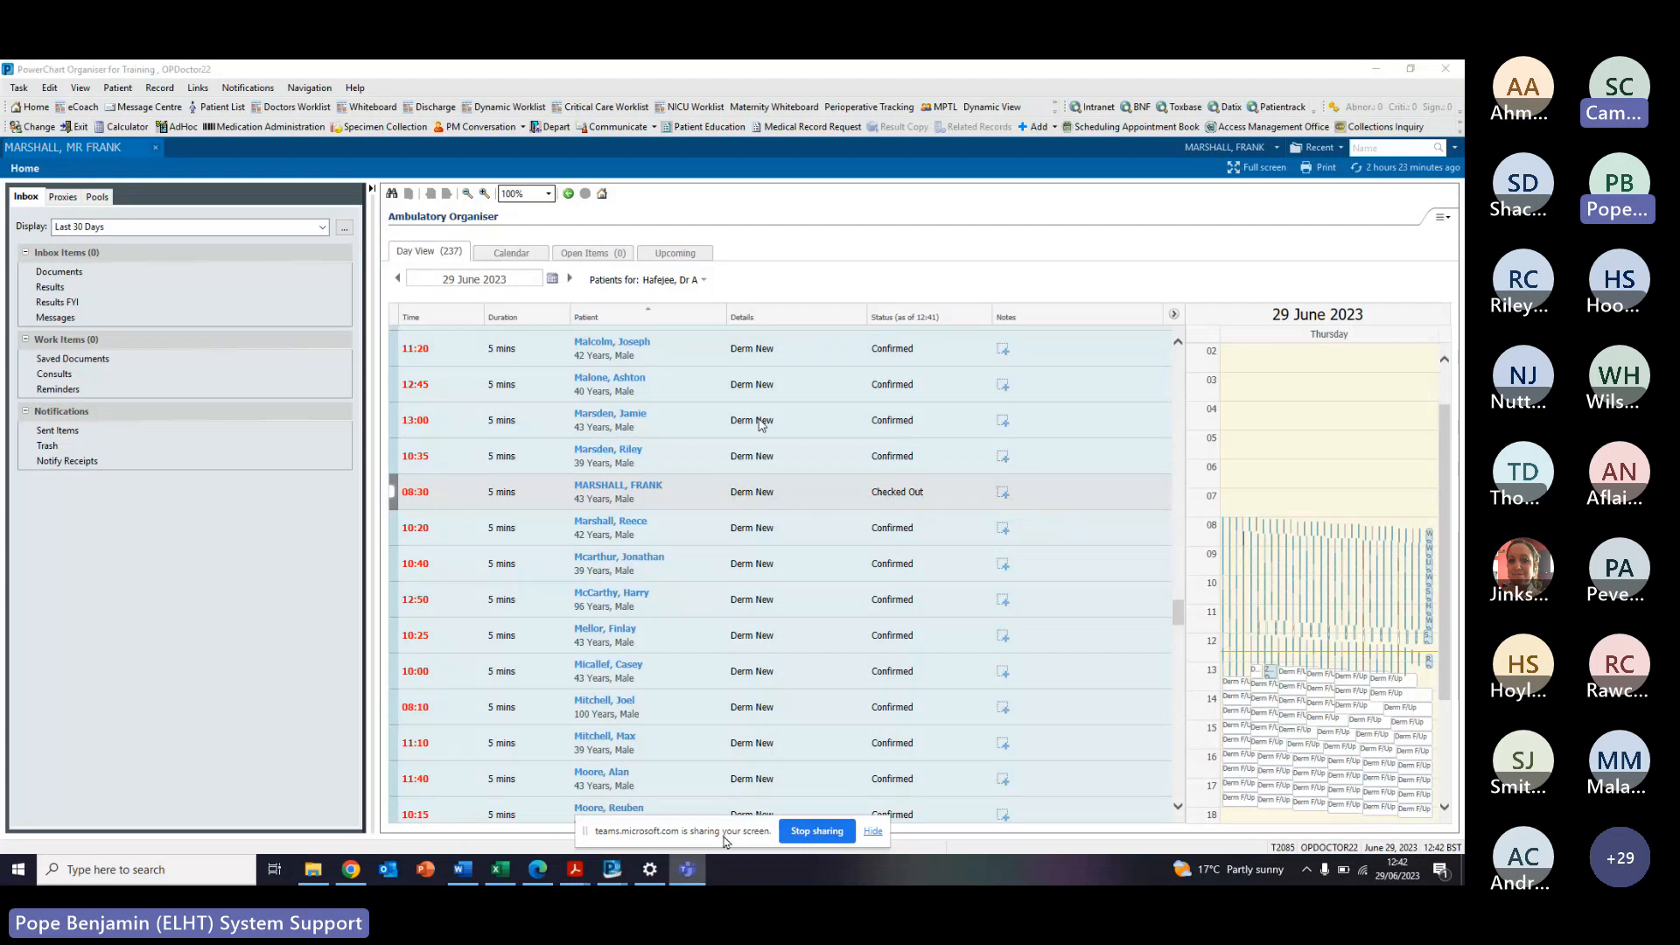